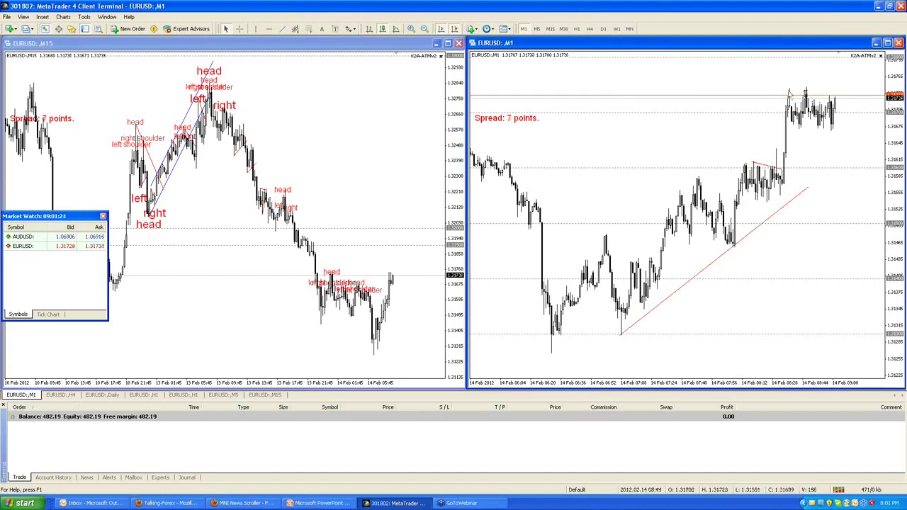
Place a market buy order for 0.01 lots of EURUSD from the M1 chart.
click(309, 106)
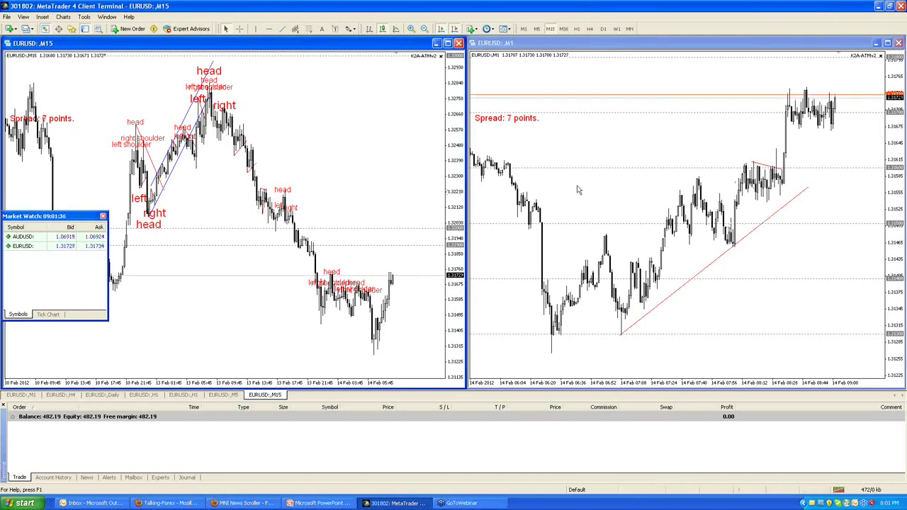
right_click(620, 145)
mouse_move(684, 146)
click(735, 146)
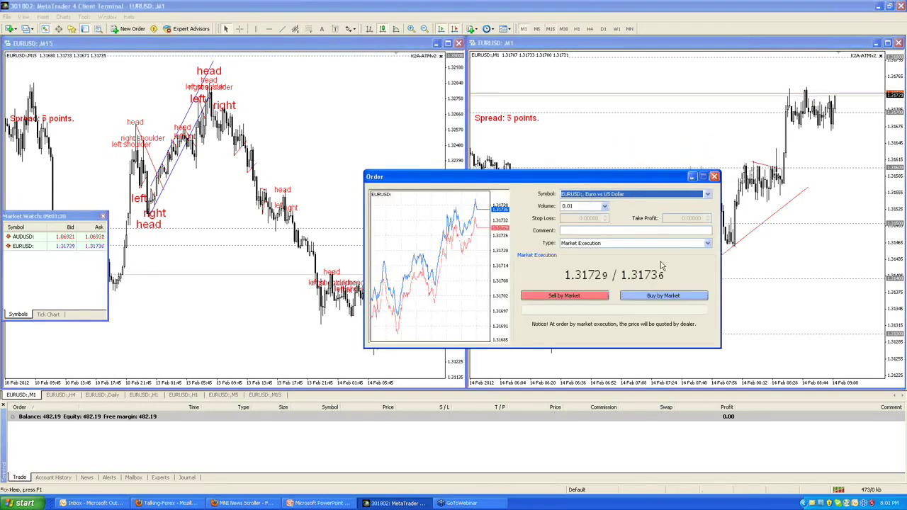
click(636, 300)
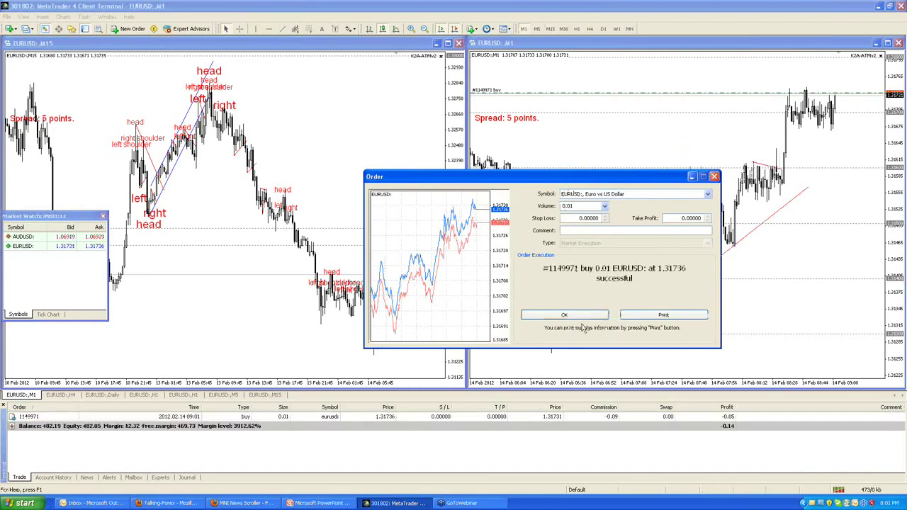
click(599, 317)
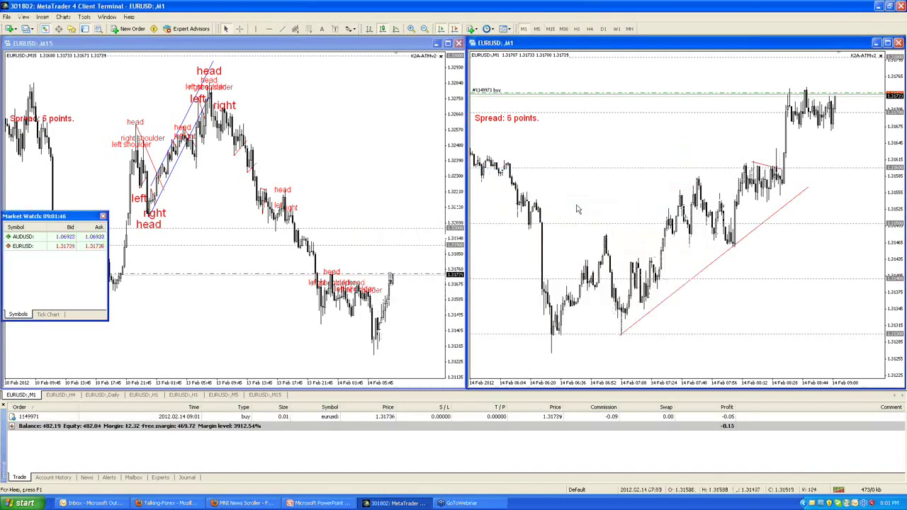
click(360, 133)
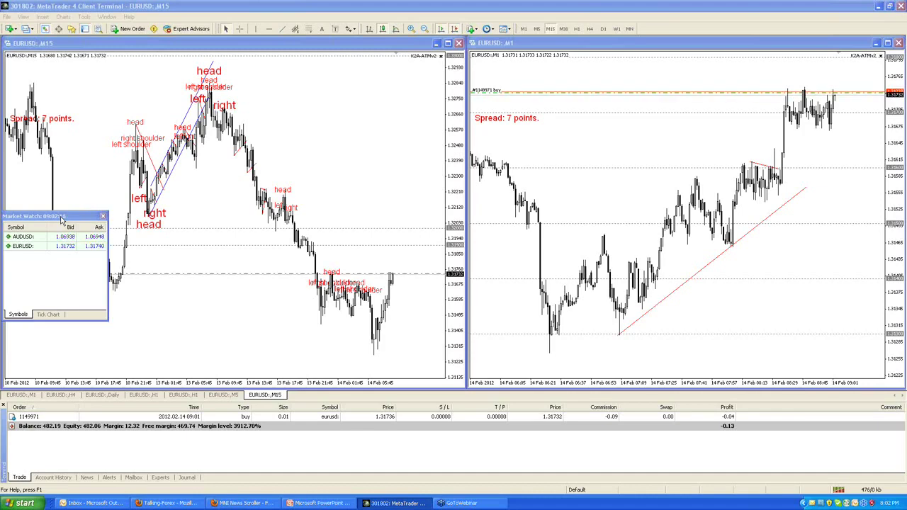
click(332, 172)
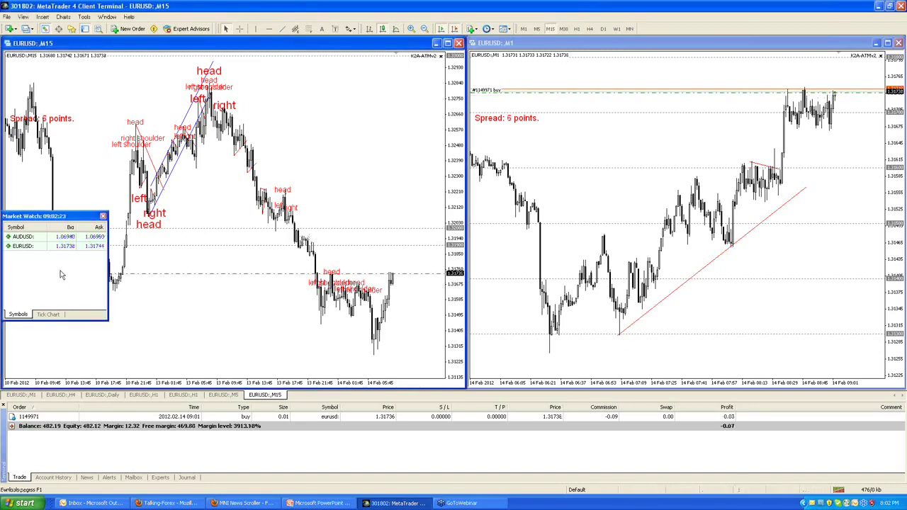
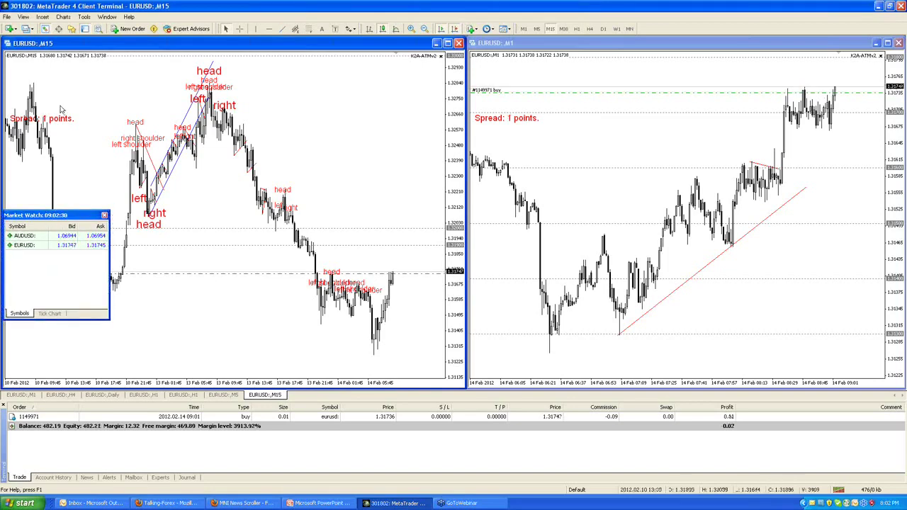
click(71, 29)
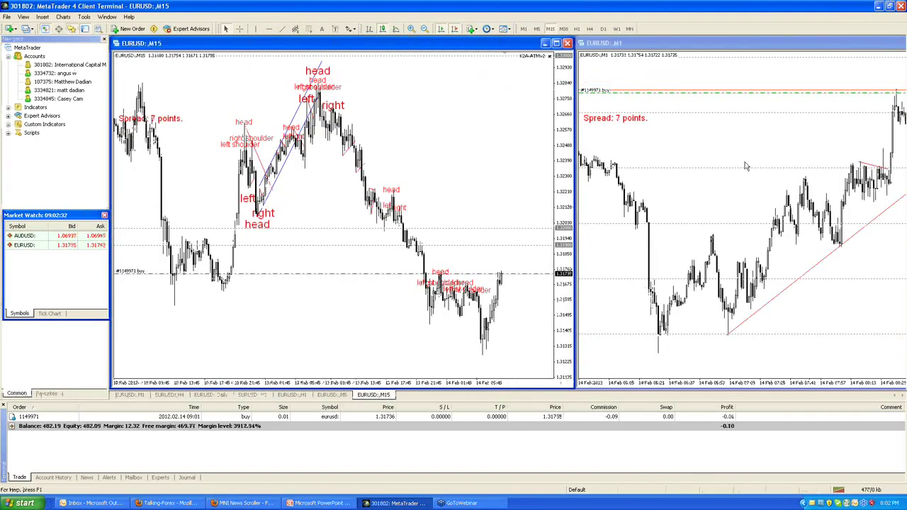
click(103, 39)
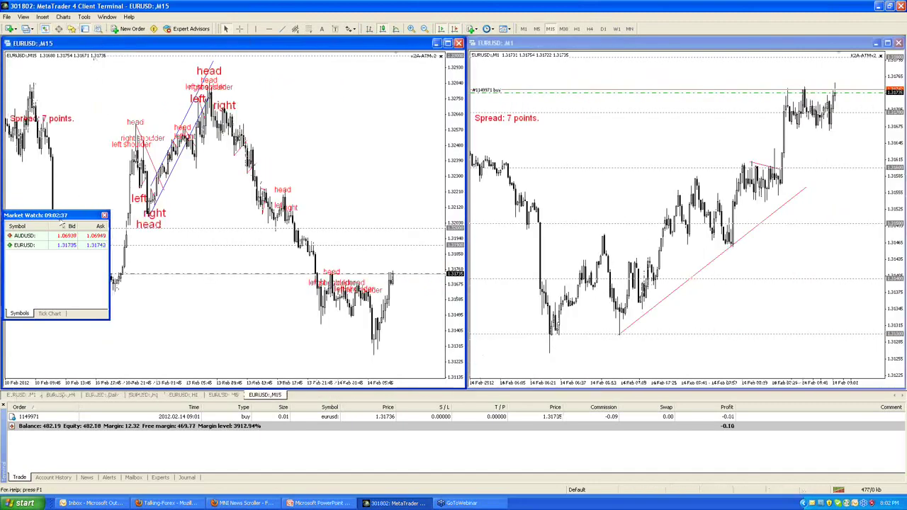
drag(61, 218, 61, 216)
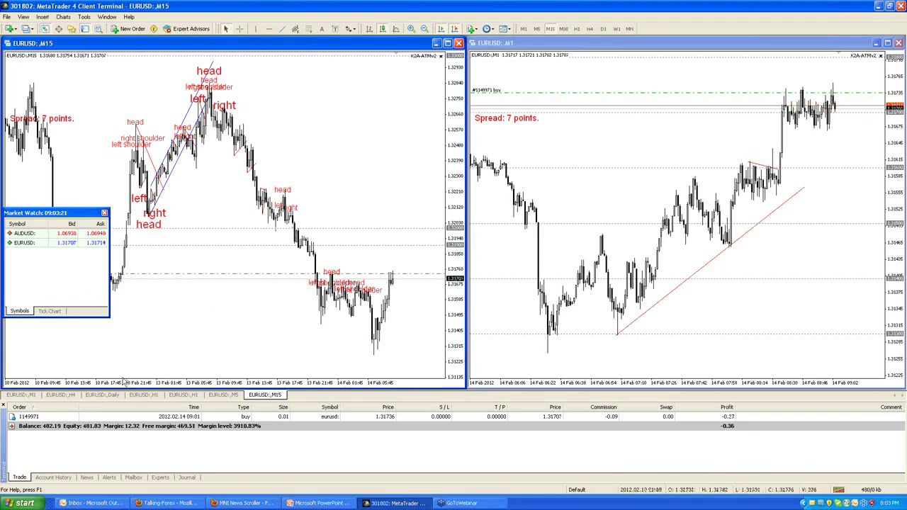
Examine the EURUSD daily chart's trend and moving averages from mid-2011 to February 2012, maximized and zoomed in, and restore the window size.
click(147, 396)
click(182, 394)
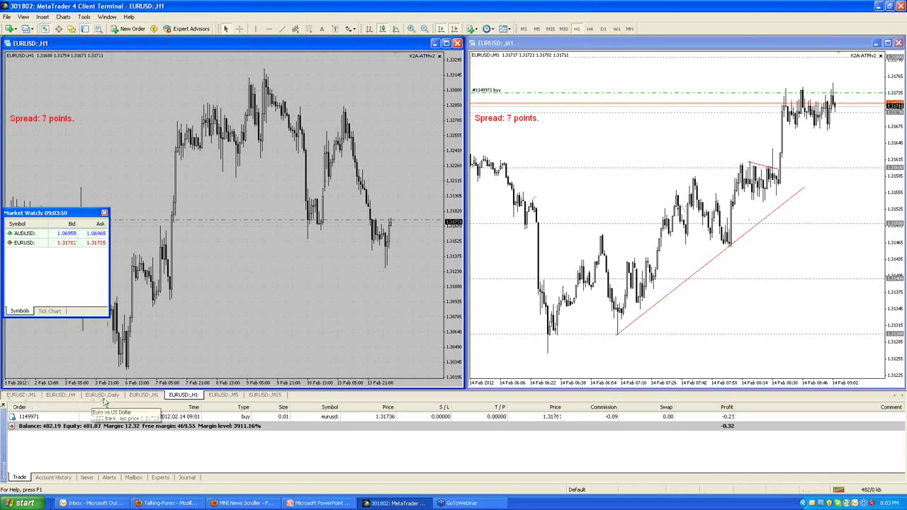
click(103, 395)
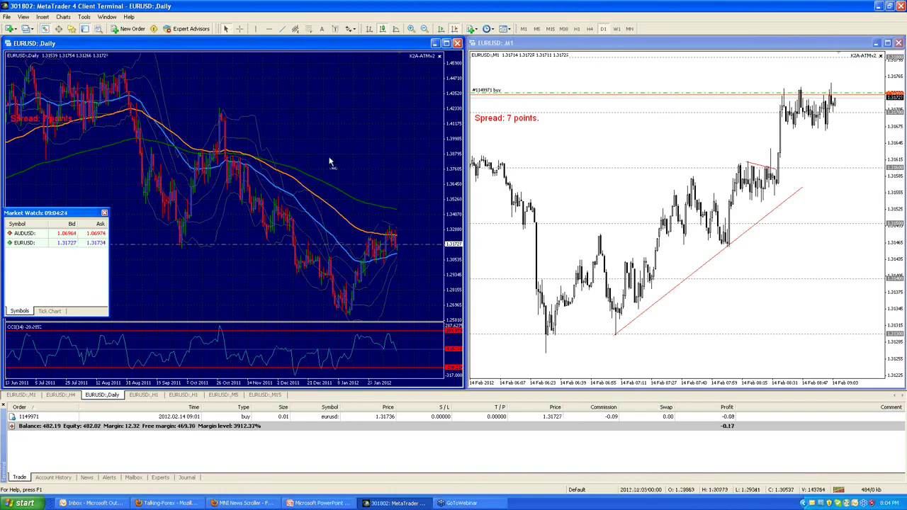
double_click(252, 45)
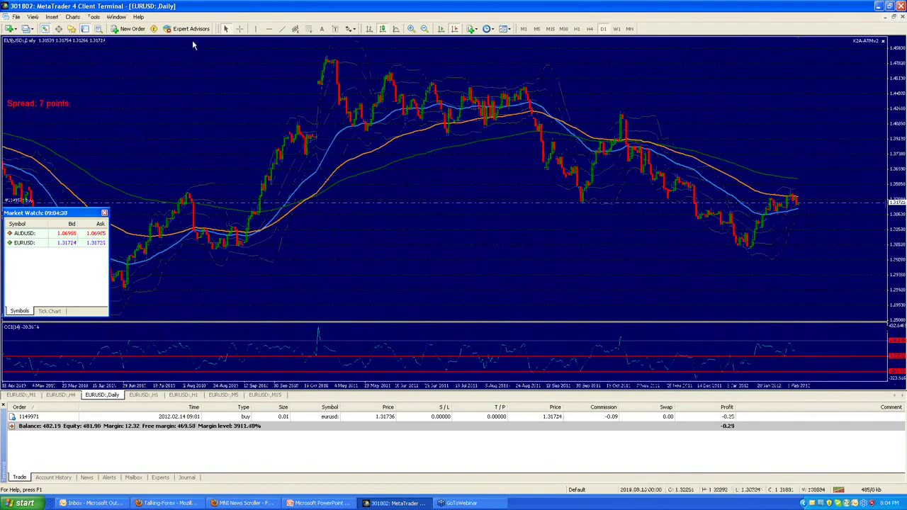
click(412, 29)
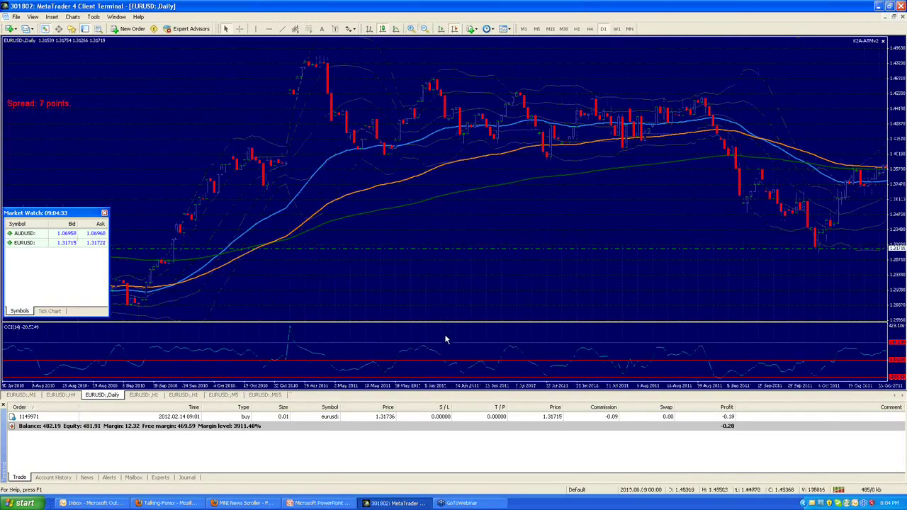
key(plus)
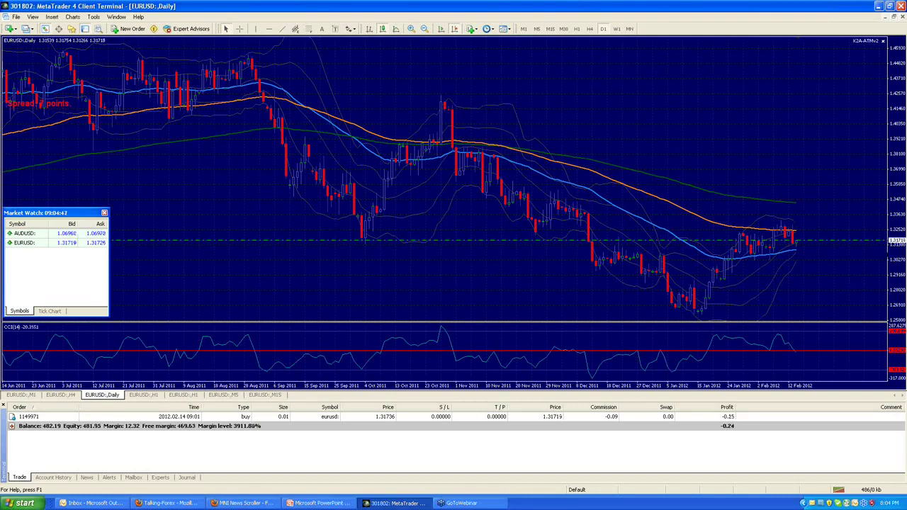
mouse_move(247, 90)
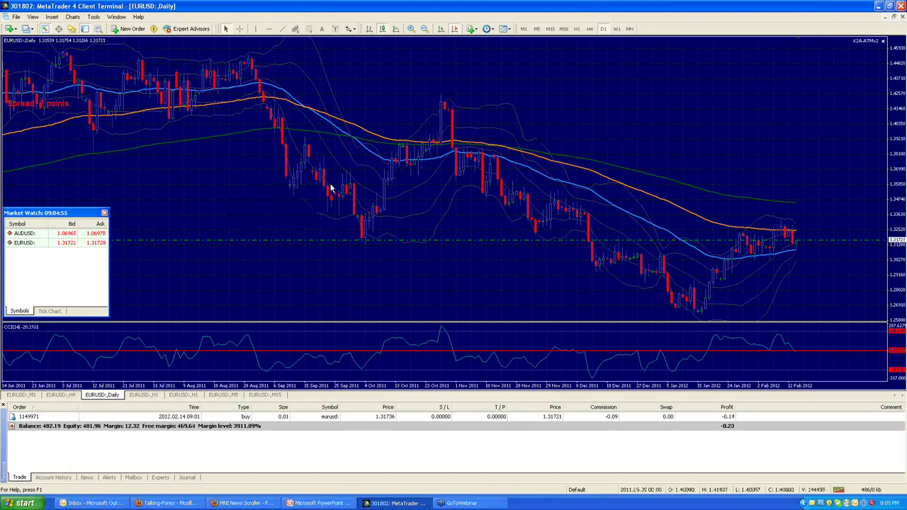
drag(290, 192, 150, 177)
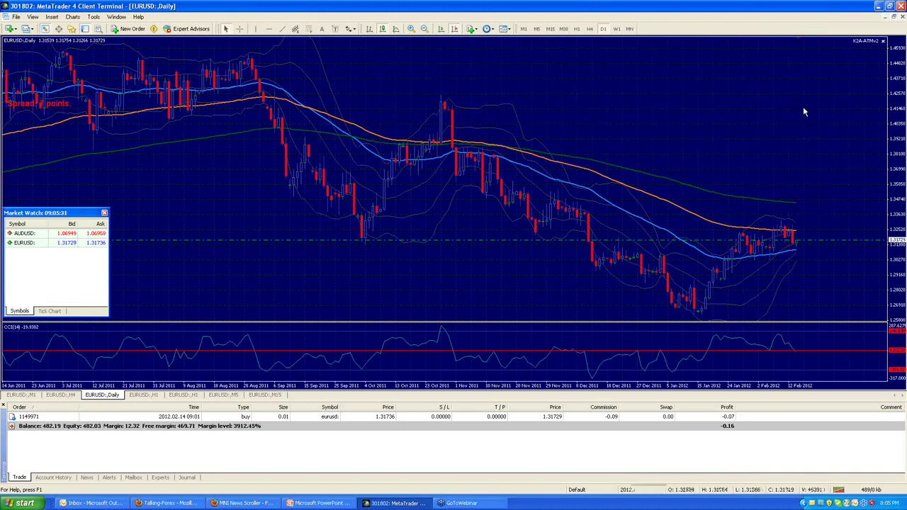
click(895, 17)
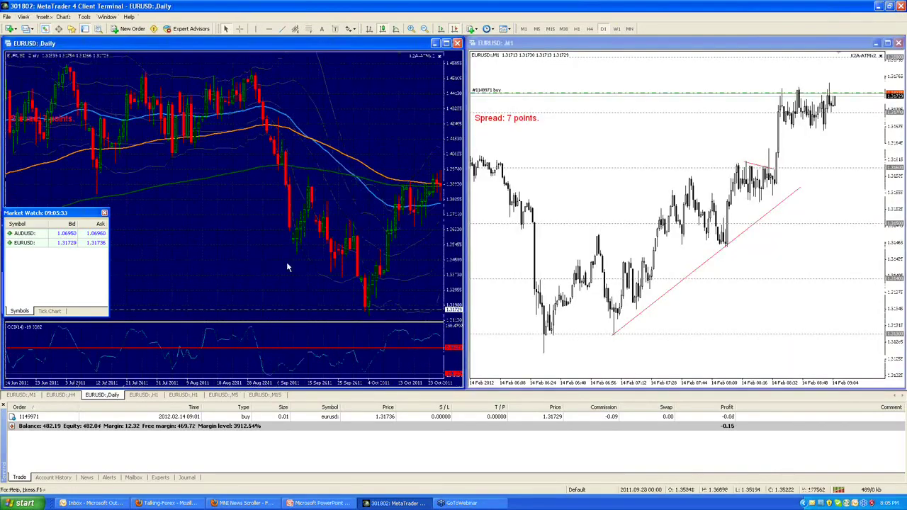
Examine the EURUSD H4 chart's recent trend and moving averages in a maximized, zoomed-in view, and restore the window size.
click(145, 397)
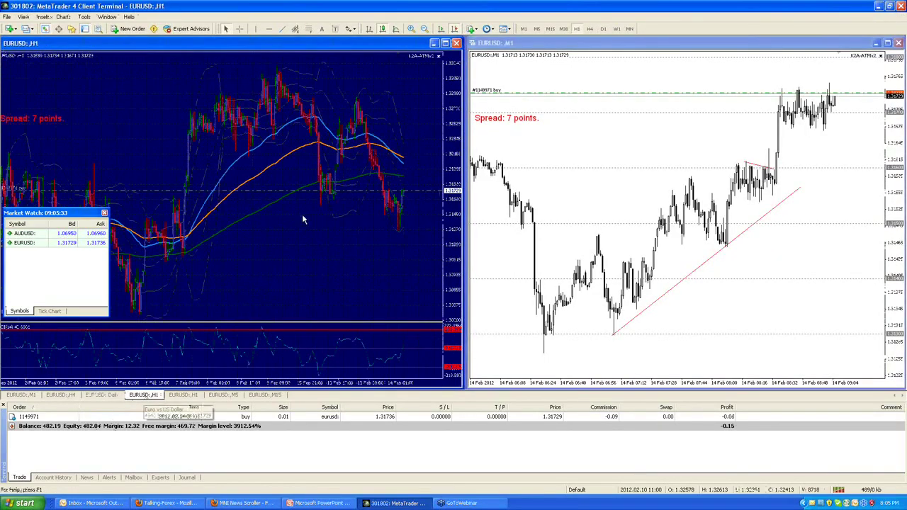
click(60, 395)
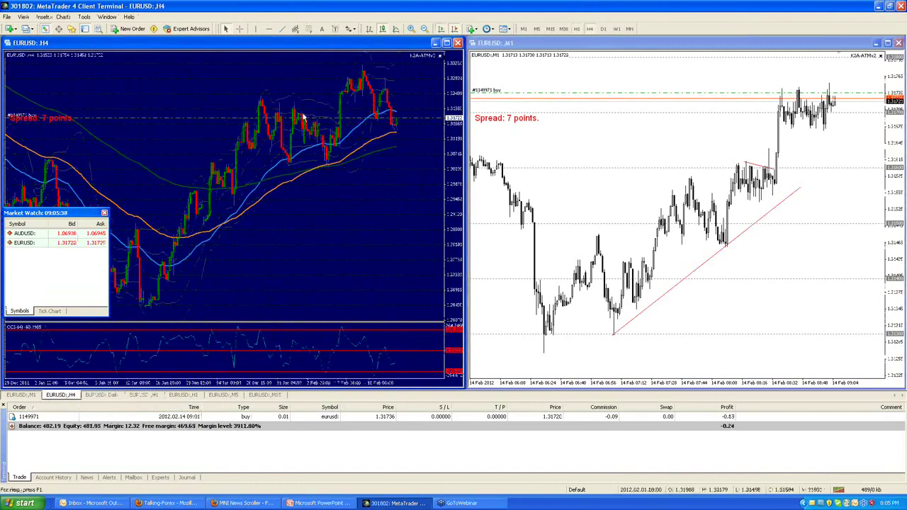
double_click(334, 43)
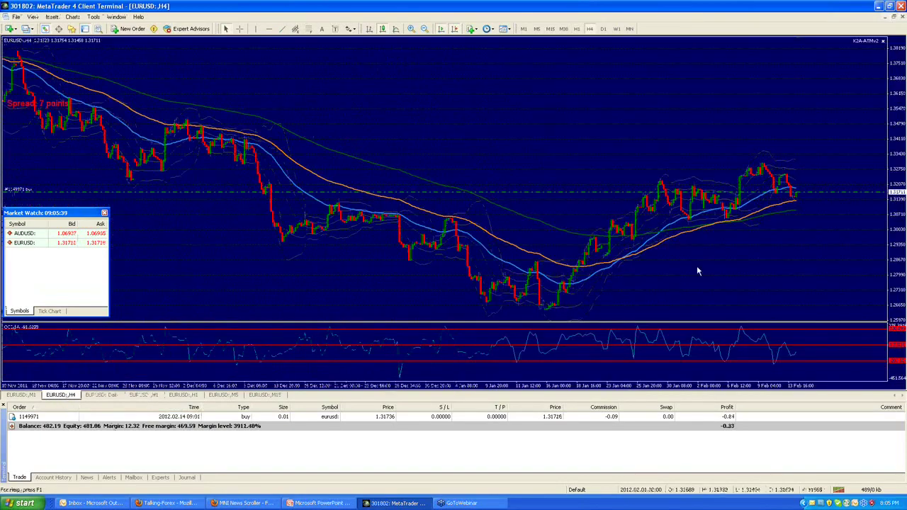
click(411, 28)
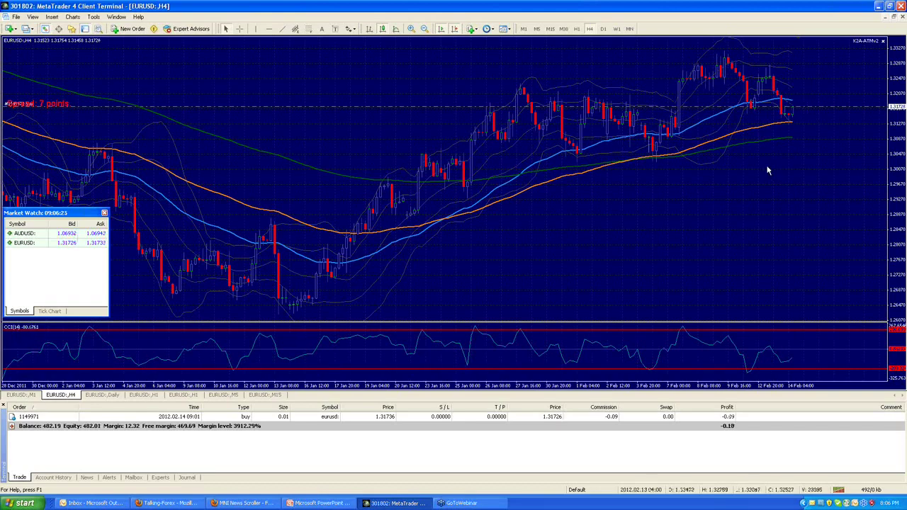
click(895, 22)
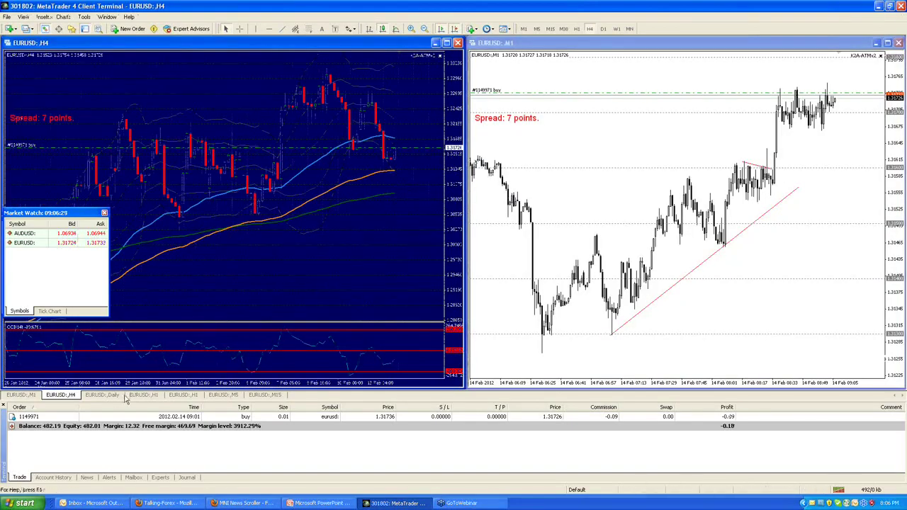
Examine the blue EURUSD H1 chart with moving averages, maximized, comparing the late-January swings with the latest February prices.
click(156, 396)
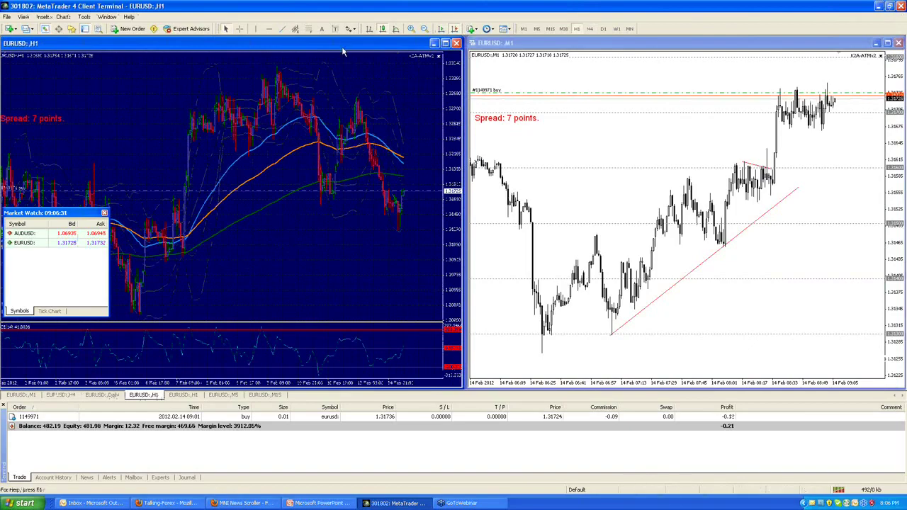
double_click(343, 44)
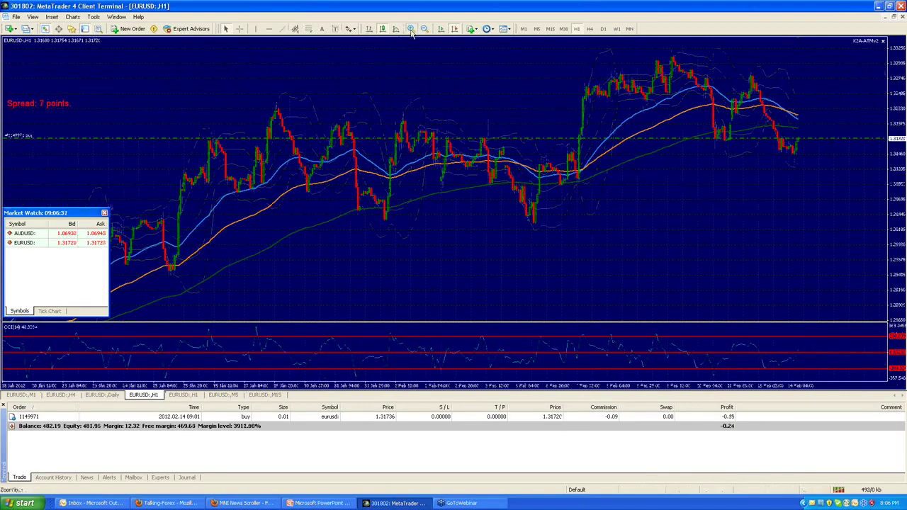
click(411, 29)
drag(752, 186, 440, 199)
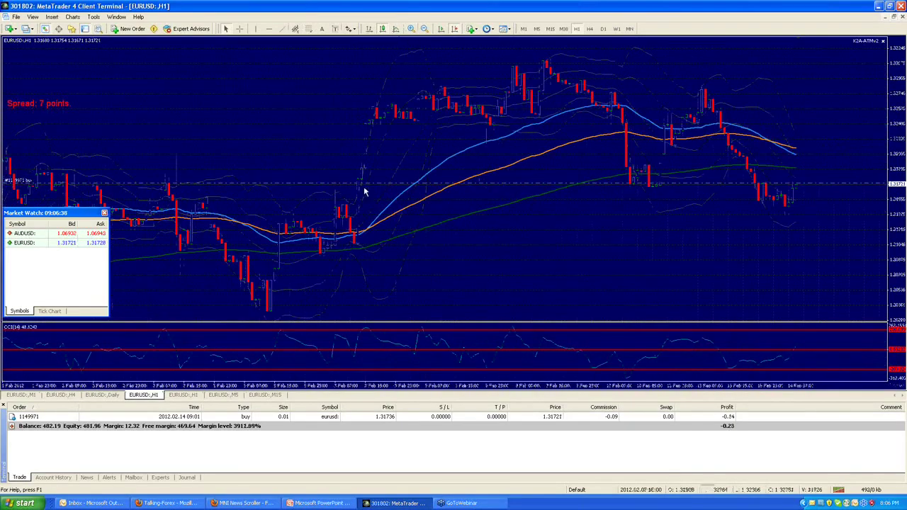
click(424, 29)
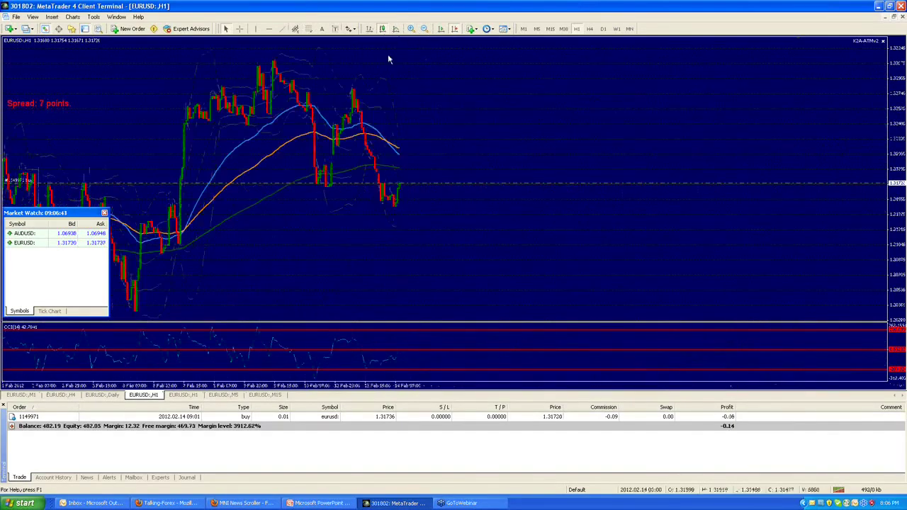
scroll(424, 116, down, 5)
drag(435, 121, 182, 137)
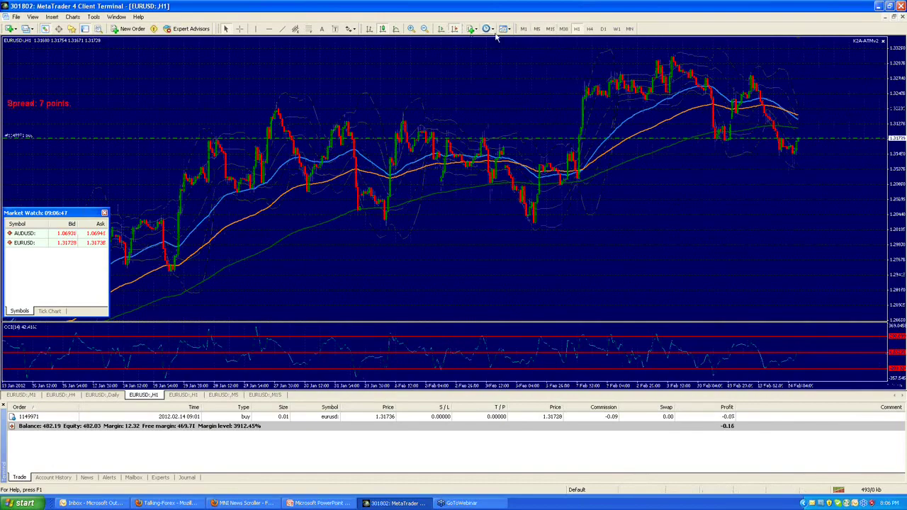
click(411, 28)
scroll(628, 116, up, 3)
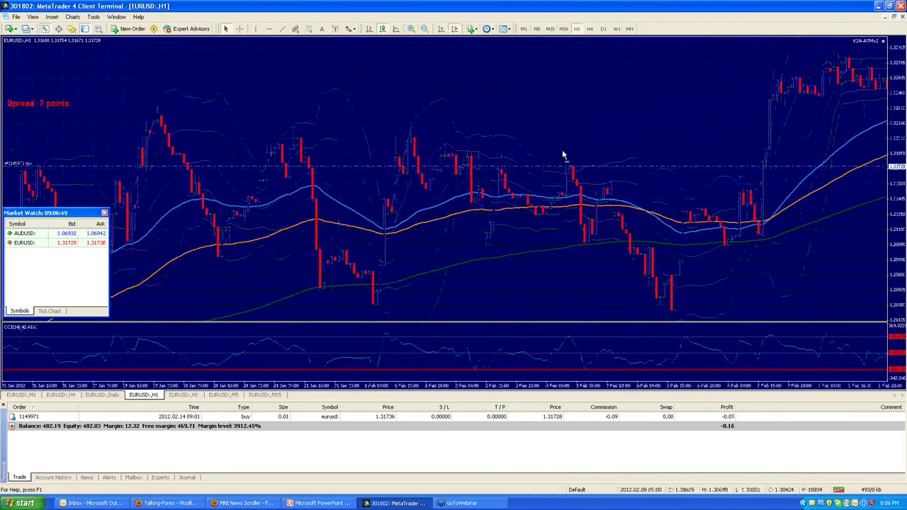
drag(564, 155, 263, 146)
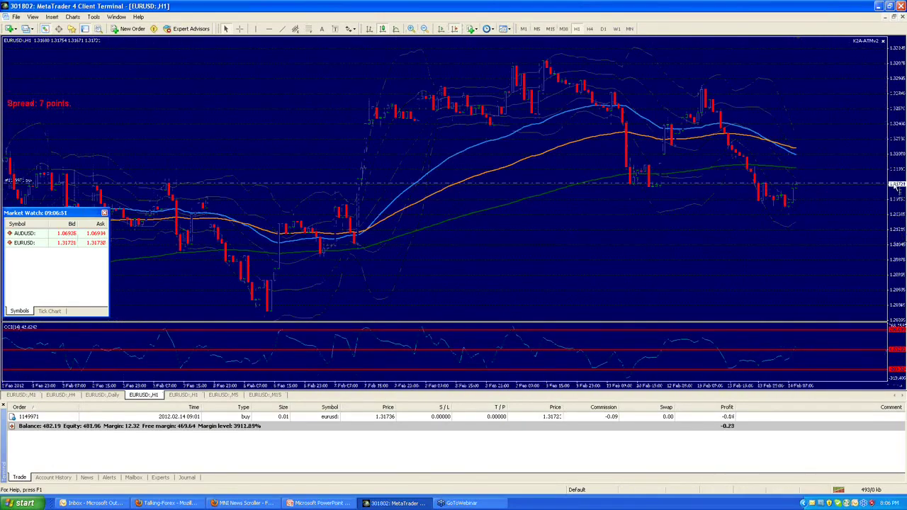
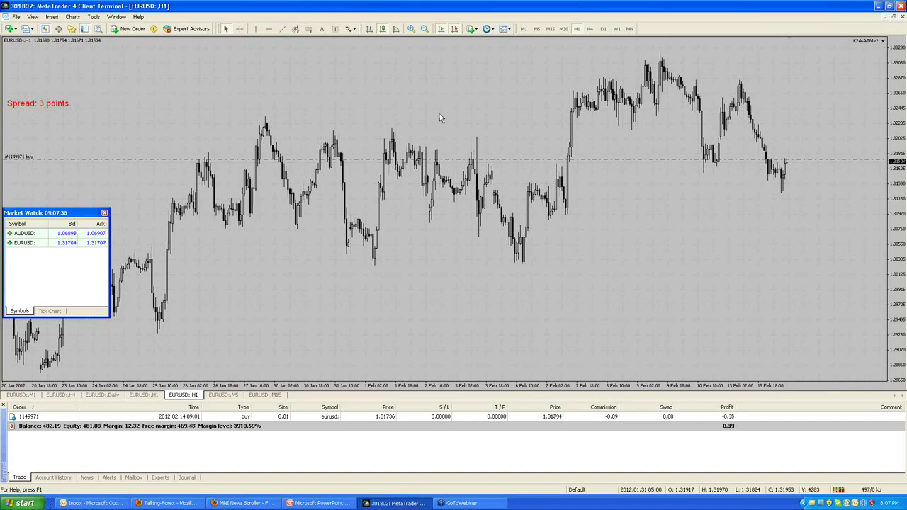
Inspect the 14 Feb 06:00 candle's prices with the crosshair on the plain grey EURUSD H1 chart.
scroll(659, 192, up, 5)
scroll(659, 191, down, 5)
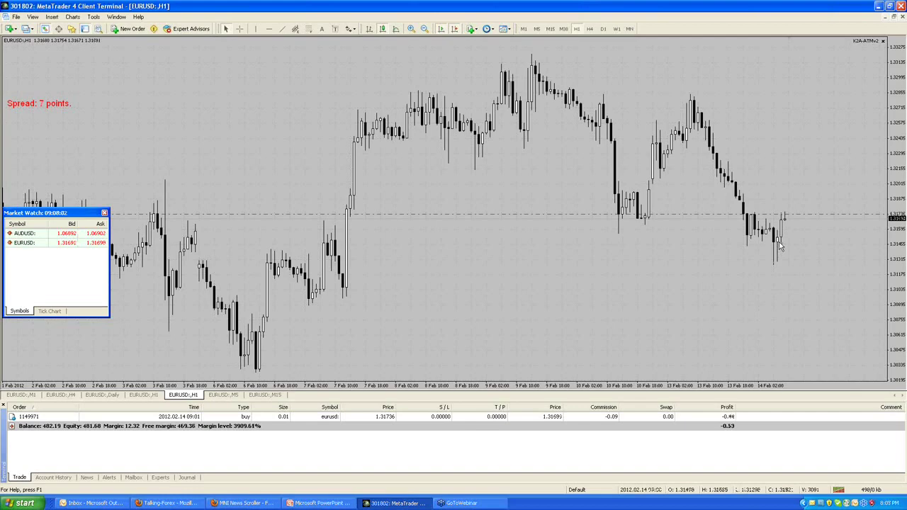
click(239, 29)
mouse_move(774, 243)
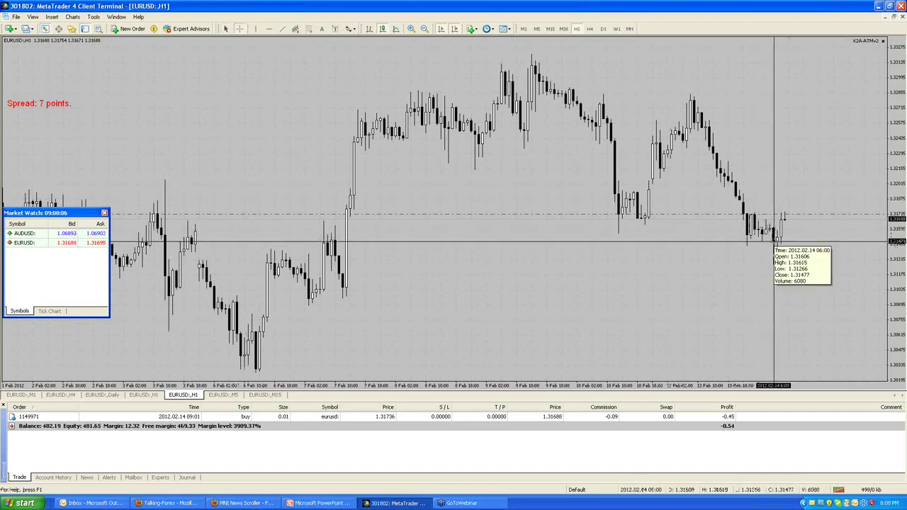
click(814, 300)
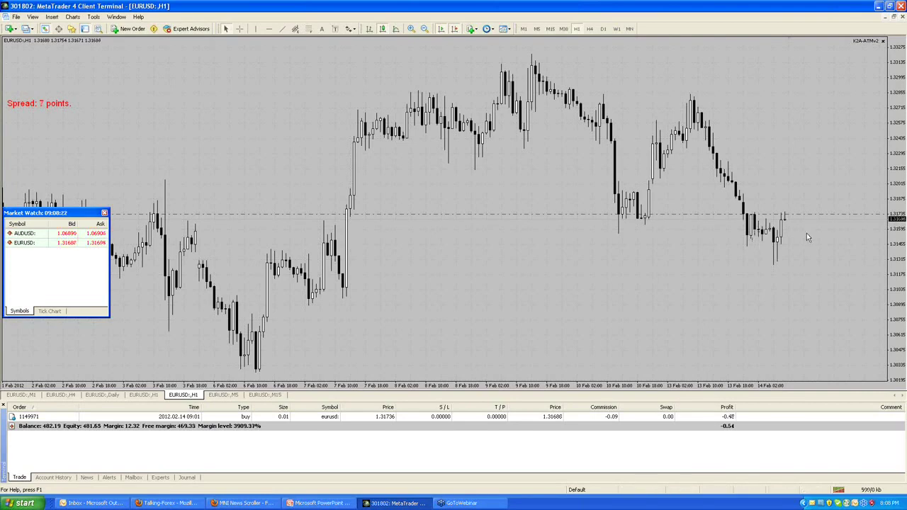
Draw a horizontal line on the grey H1 chart at the low of the 10 February drop.
click(274, 33)
click(756, 234)
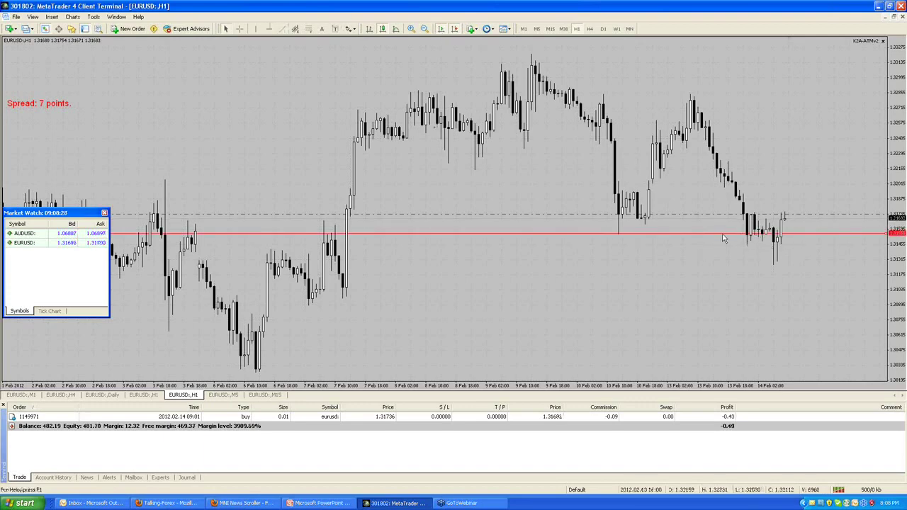
Lower the horizontal line on the grey EURUSD H1 chart to about 1.3145, within the latest 14 February lows.
drag(722, 234, 721, 234)
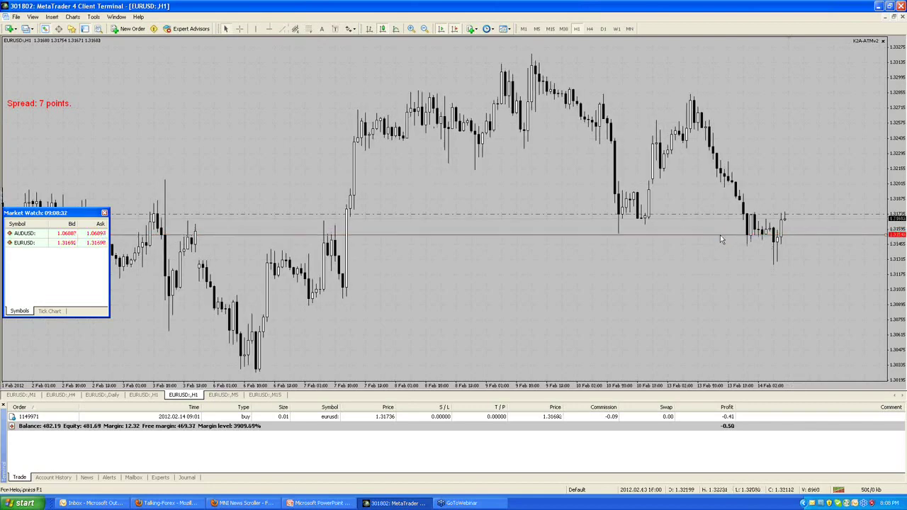
drag(720, 235, 720, 235)
mouse_move(719, 236)
mouse_down()
mouse_move(719, 248)
mouse_move(715, 235)
mouse_up()
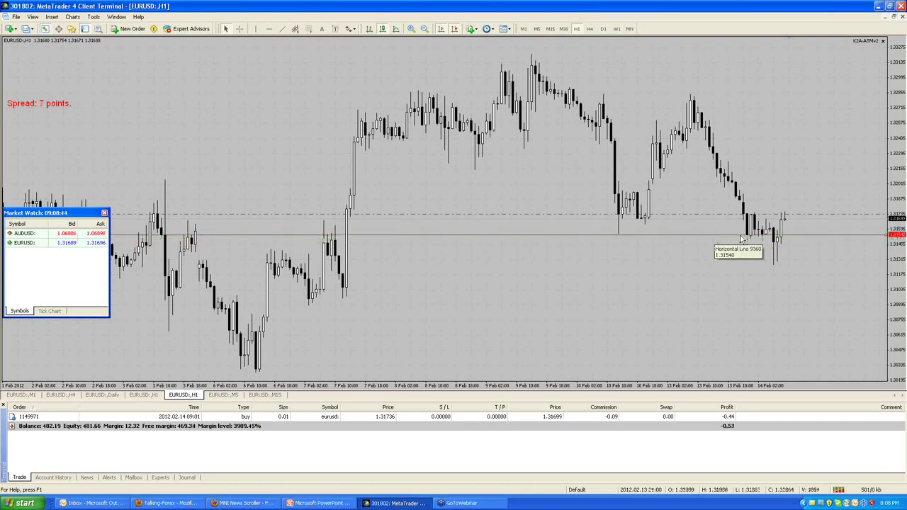
mouse_move(748, 235)
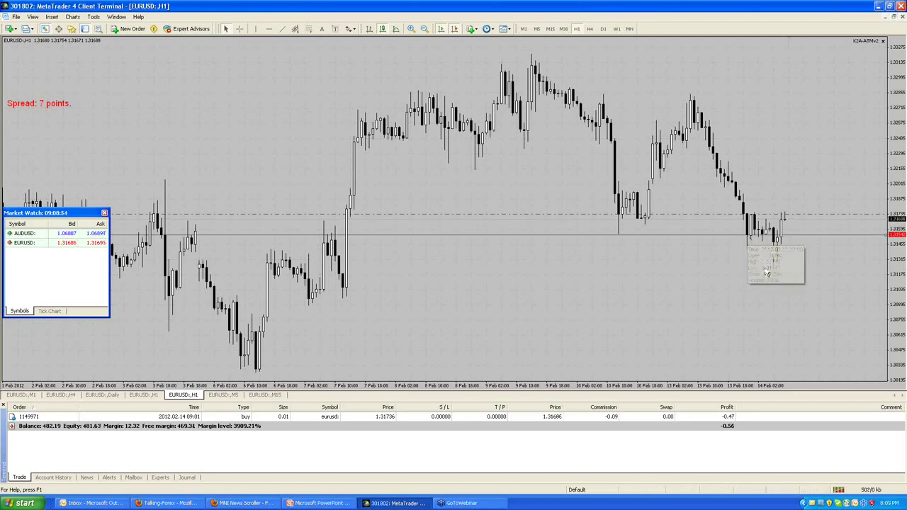
drag(850, 235, 852, 246)
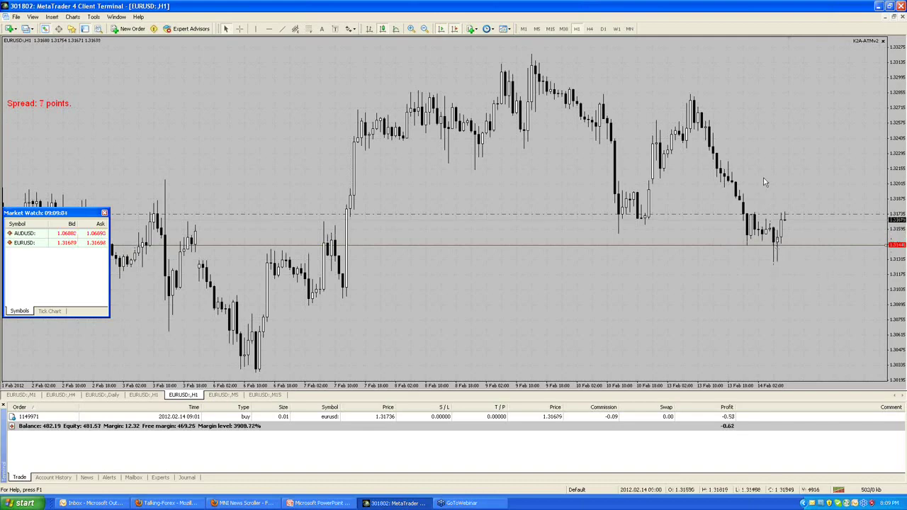
drag(780, 239, 779, 241)
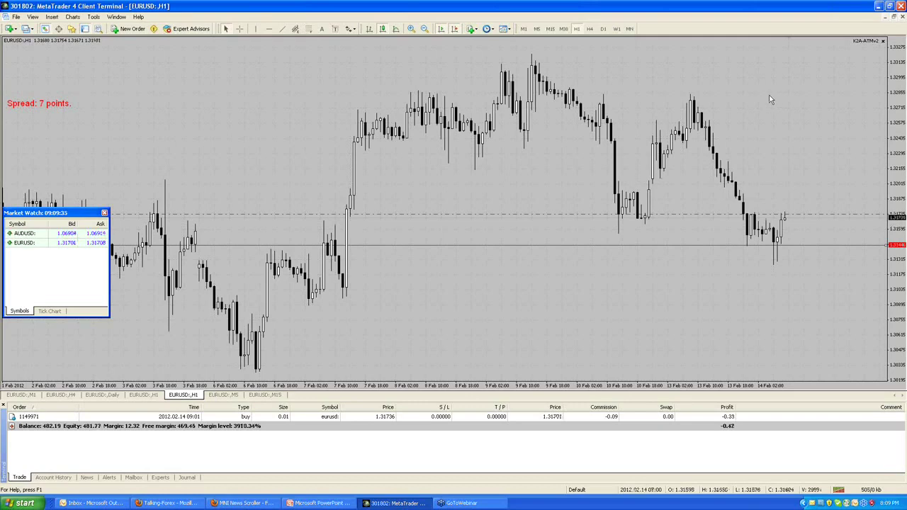
On the EURUSD M1 chart, draw a horizontal line at the late 13 February spike low and align it to 1.31444.
click(261, 396)
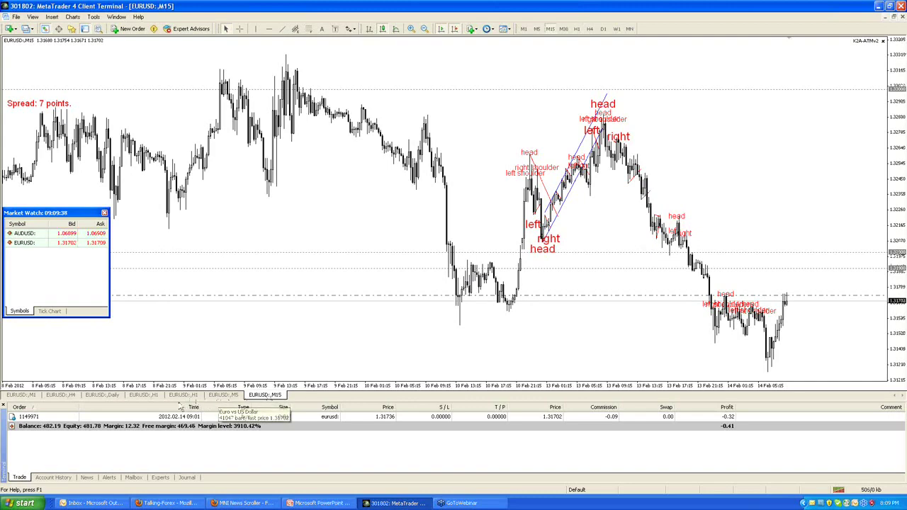
click(19, 395)
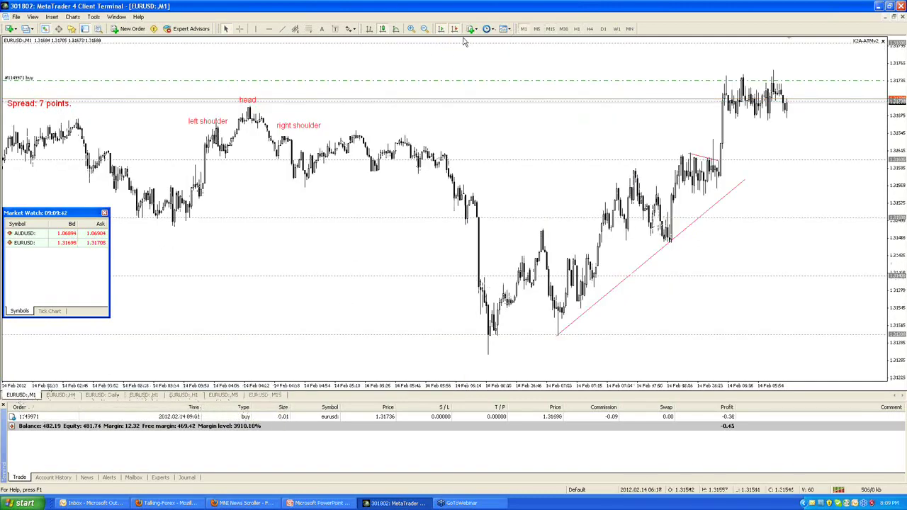
drag(345, 243, 486, 245)
scroll(485, 245, up, 10)
scroll(487, 301, up, 5)
scroll(254, 303, down, 10)
scroll(254, 302, down, 15)
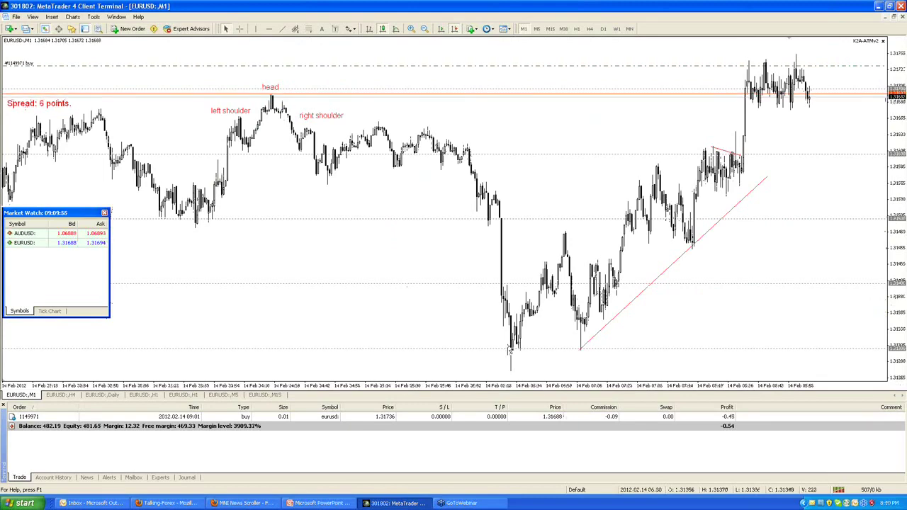
scroll(472, 305, up, 10)
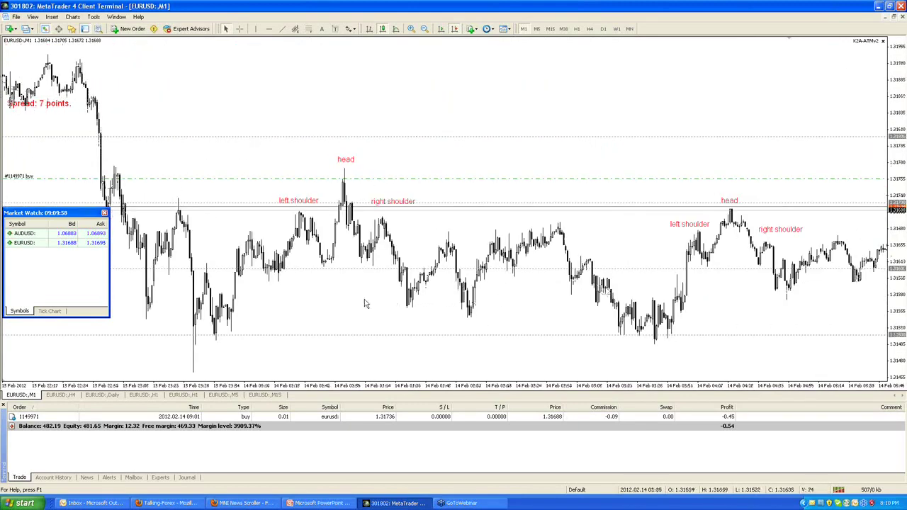
scroll(393, 304, up, 3)
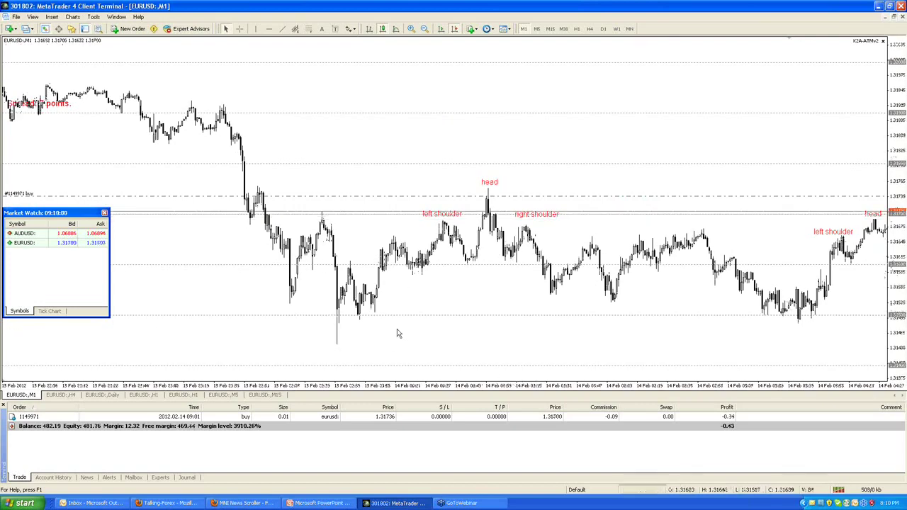
click(345, 348)
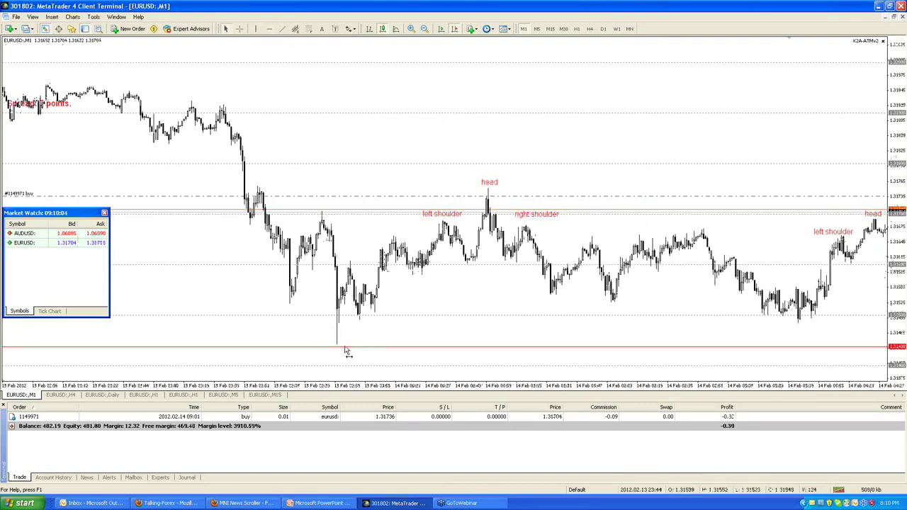
drag(344, 348, 341, 345)
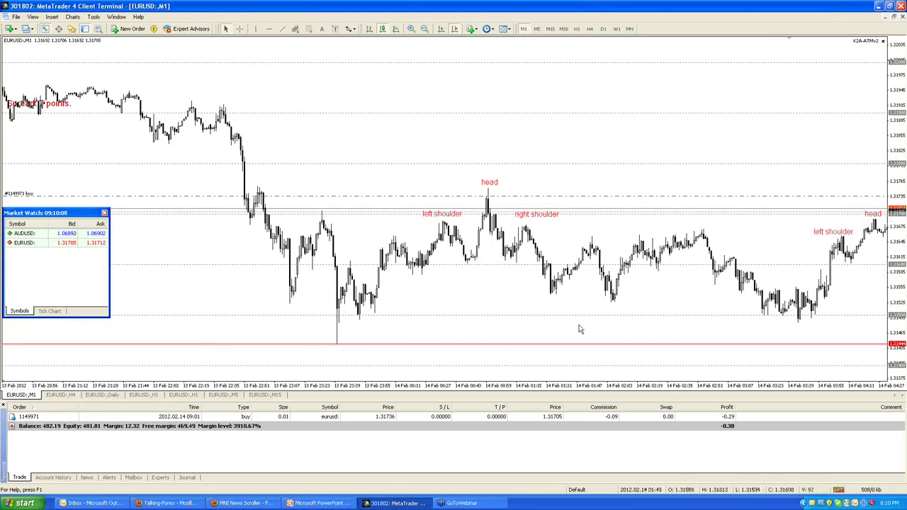
Inspect the 14 February drop and rebound with the crosshair on the M1 chart, and compare it with the grey H1 chart.
scroll(580, 329, down, 10)
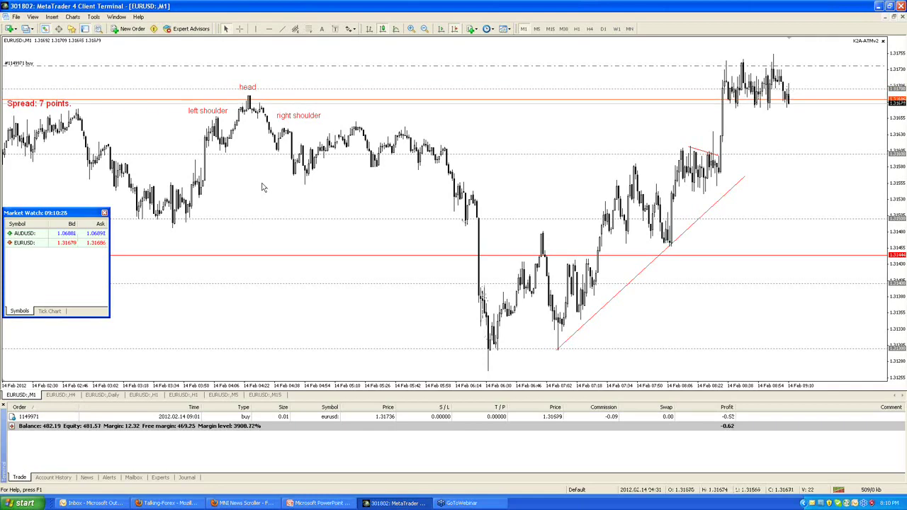
click(240, 29)
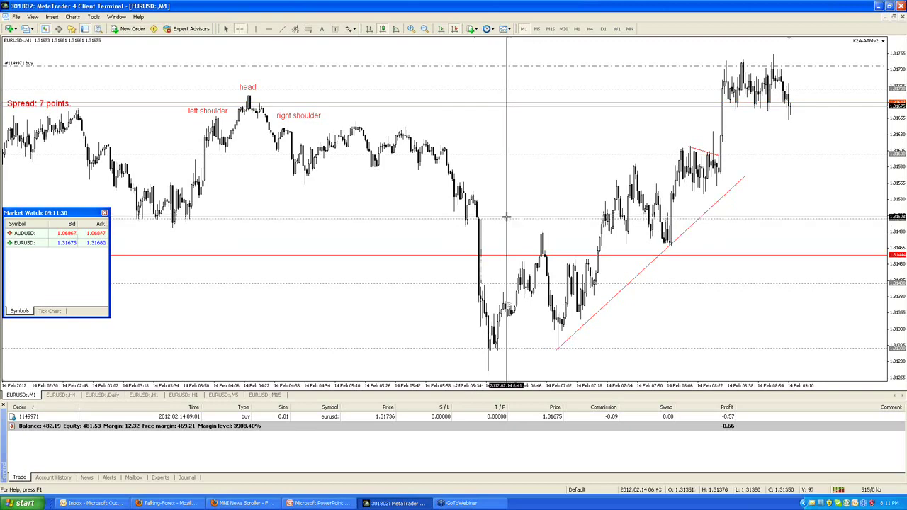
drag(508, 217, 508, 203)
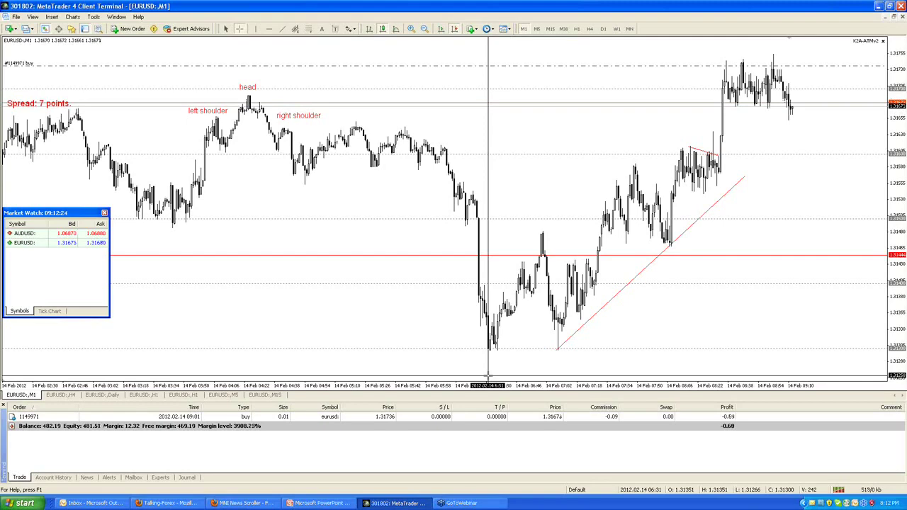
click(182, 395)
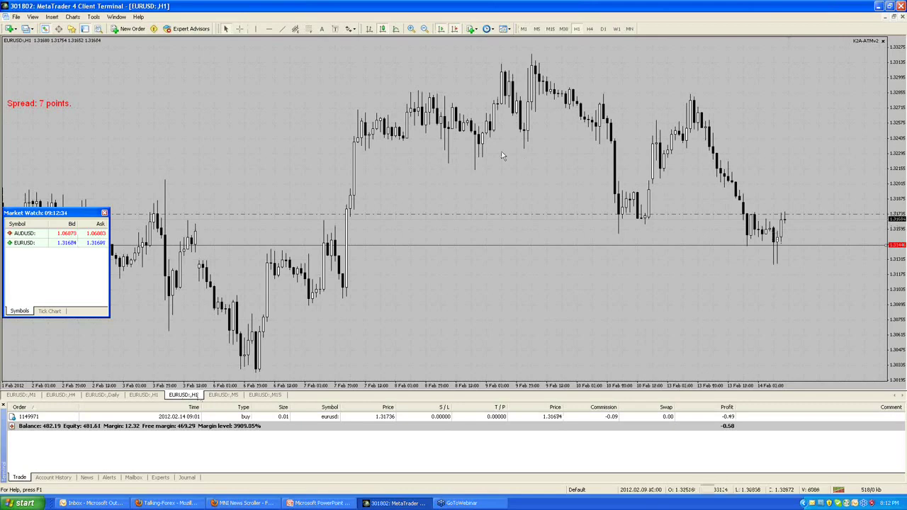
click(240, 30)
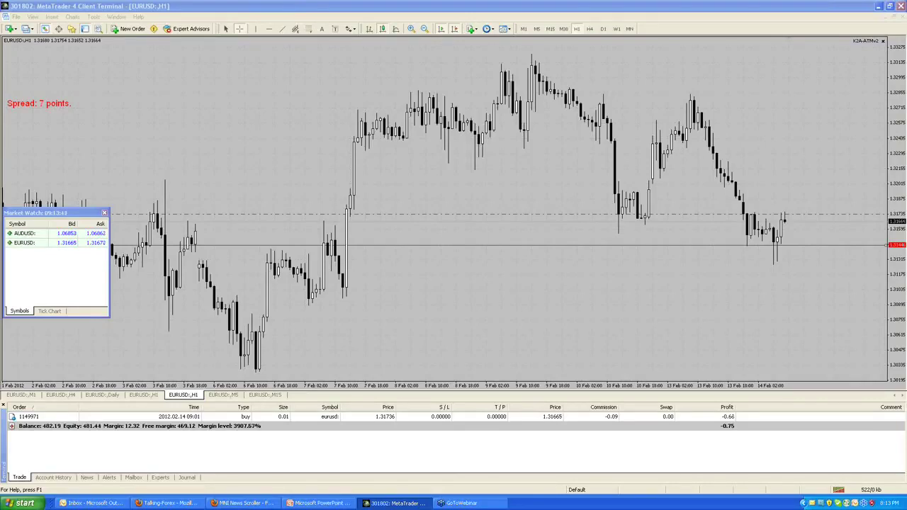
click(726, 304)
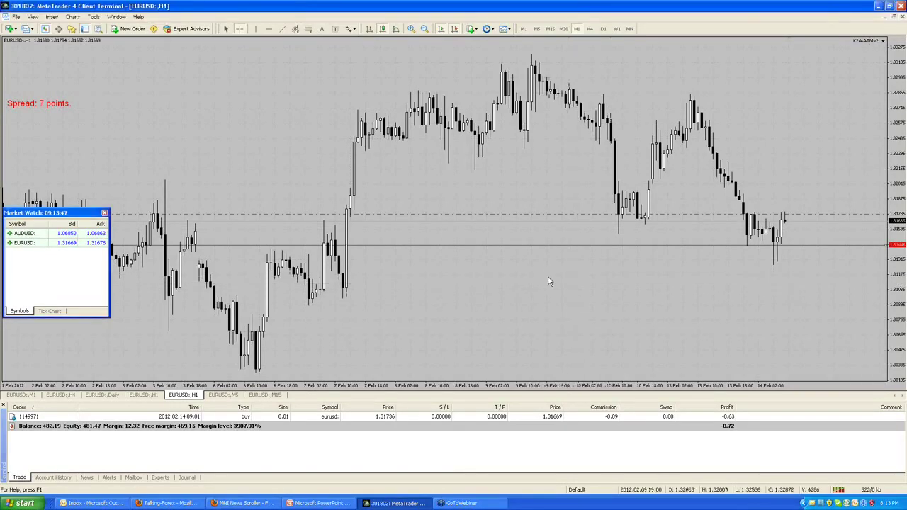
Examine the M1 swing high near 07:00 and the pullbacks after it with the crosshair.
click(23, 395)
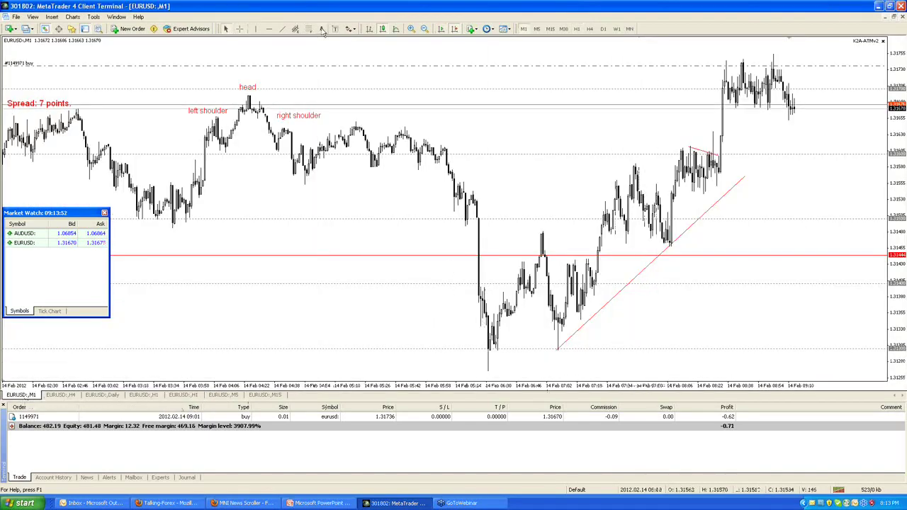
click(239, 28)
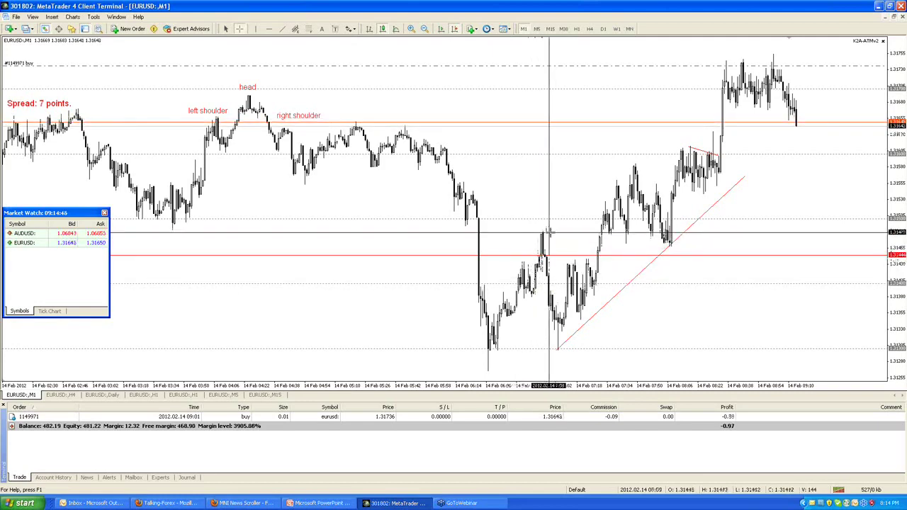
mouse_move(542, 235)
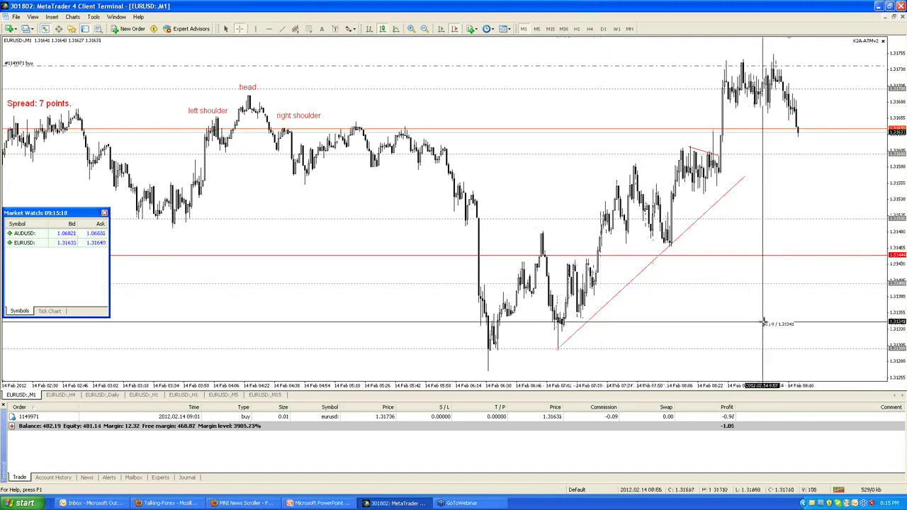
click(240, 28)
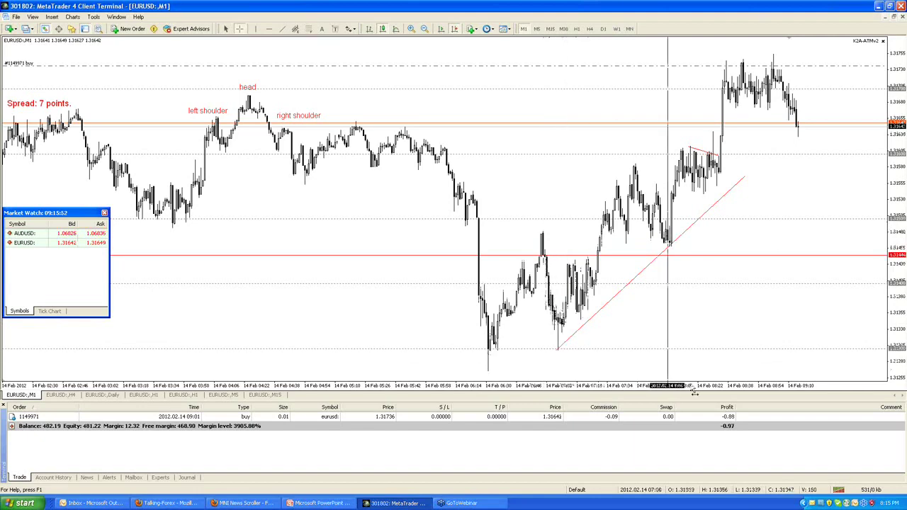
Try a Fibonacci retracement from the 14 February 06:30 low up to the following swing high on M1, and delete it.
click(438, 111)
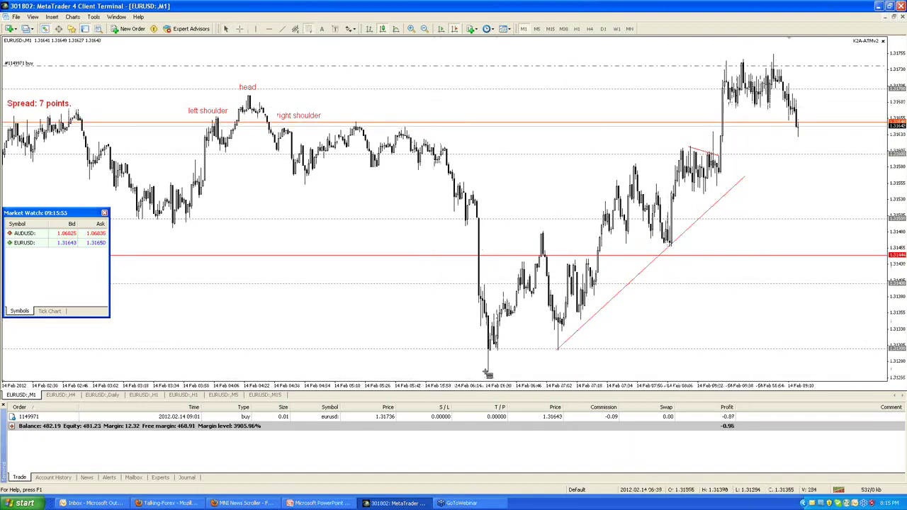
drag(486, 369, 507, 232)
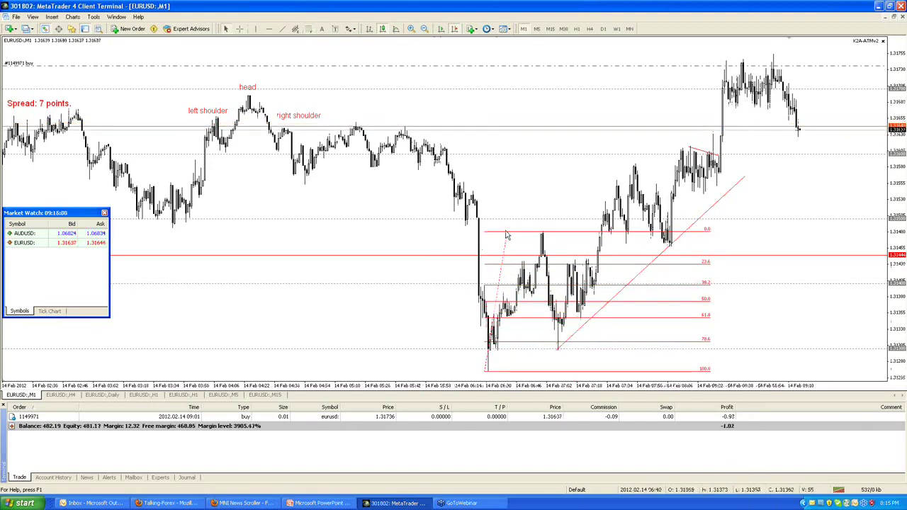
key(BackSpace)
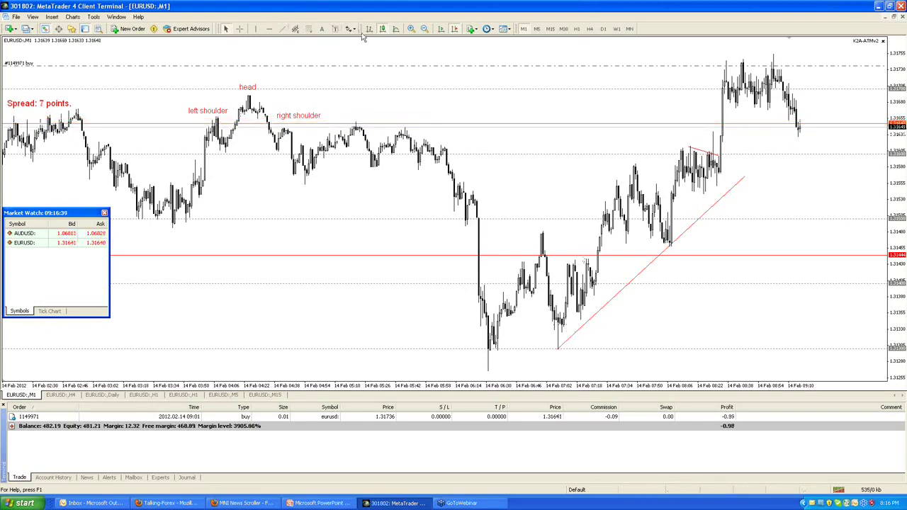
Inspect the M1 candles around the 07:05 low and the next pullback close up with the crosshair.
click(410, 29)
scroll(362, 324, down, 5)
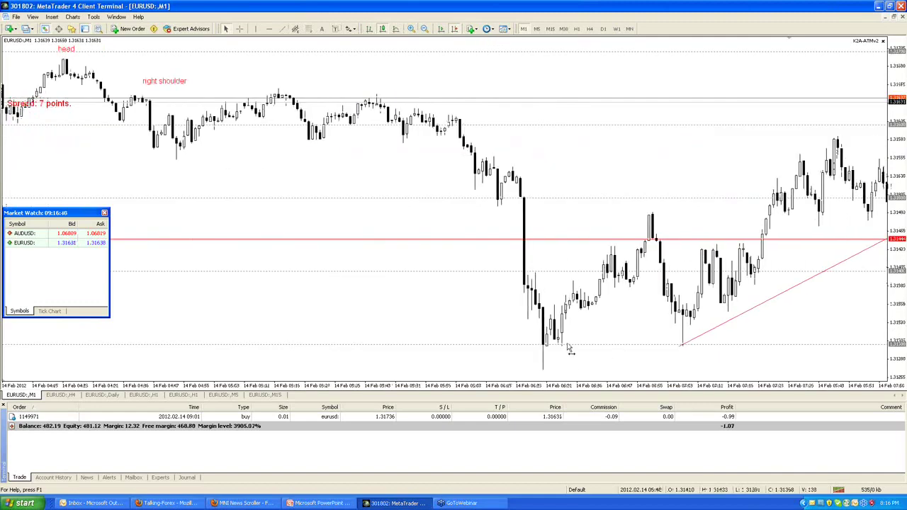
scroll(638, 322, down, 3)
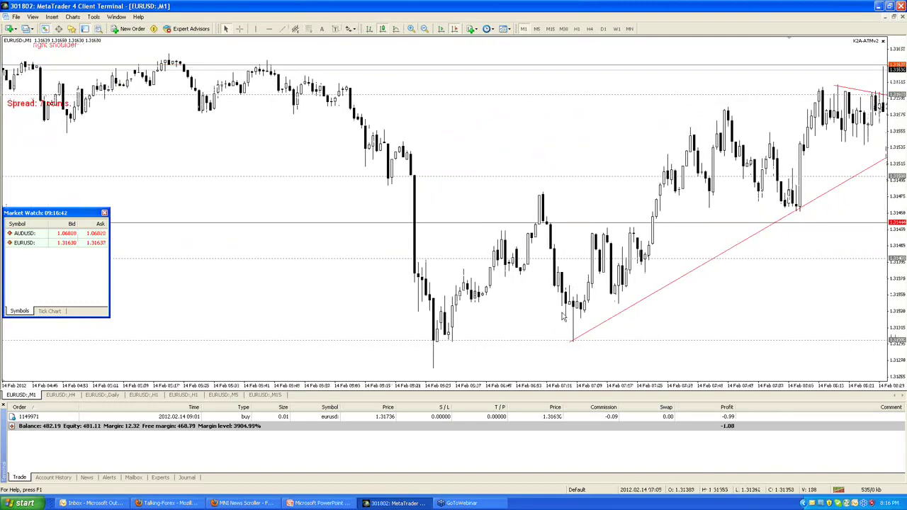
click(239, 28)
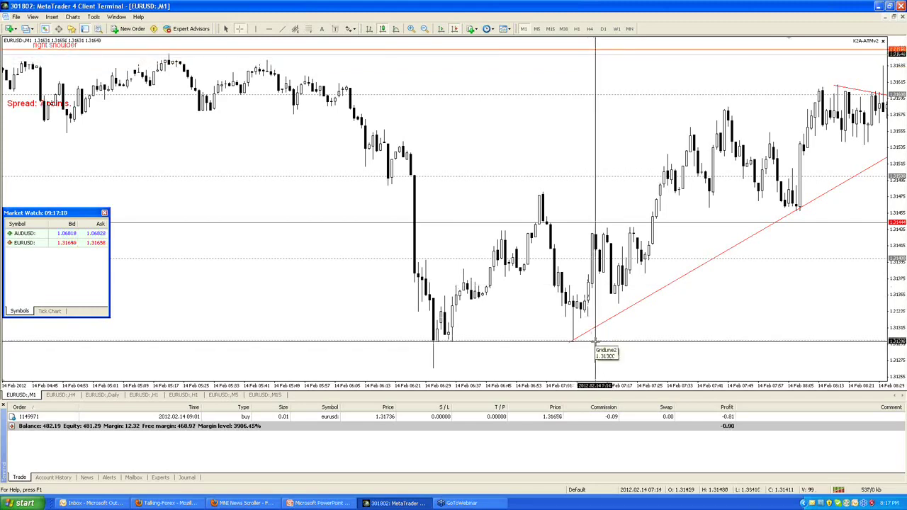
drag(595, 343, 595, 353)
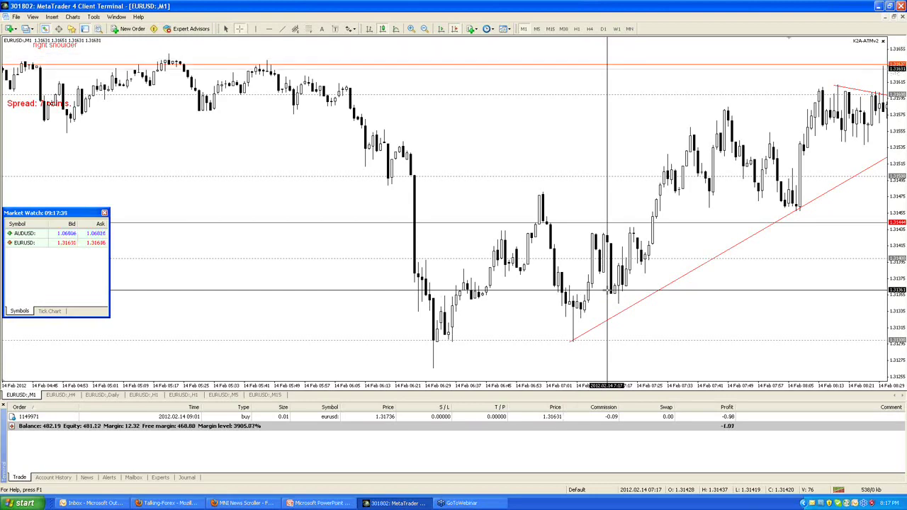
click(694, 328)
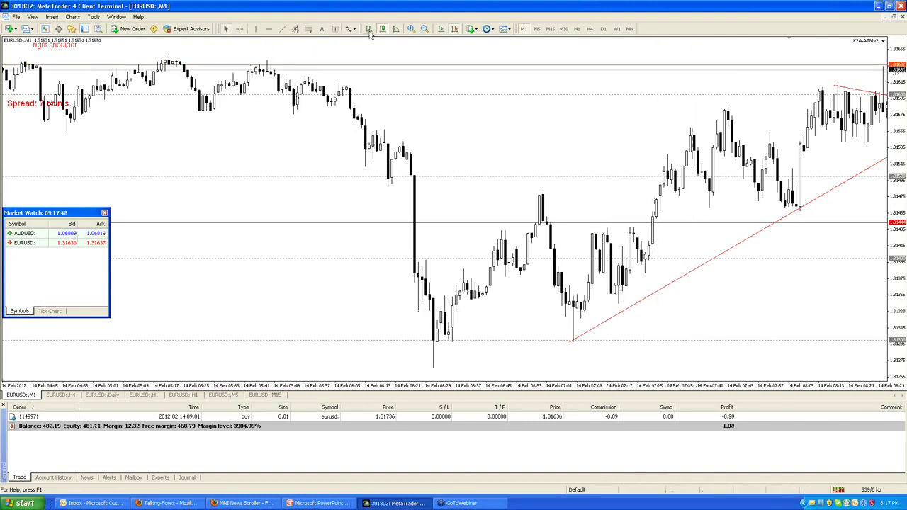
click(425, 29)
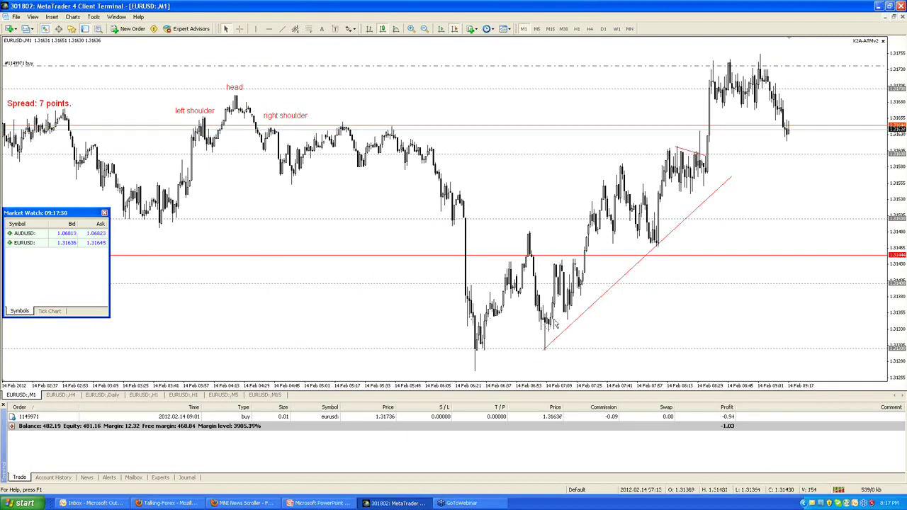
Extend the rising red M1 trendline past the latest candles to just above the 1.31700 level, and review it at different zoom levels.
mouse_move(552, 323)
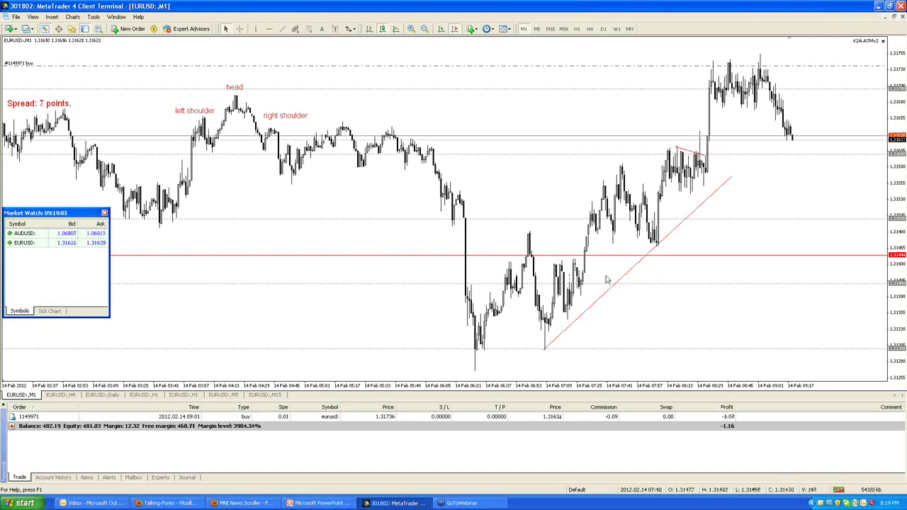
drag(731, 179, 841, 85)
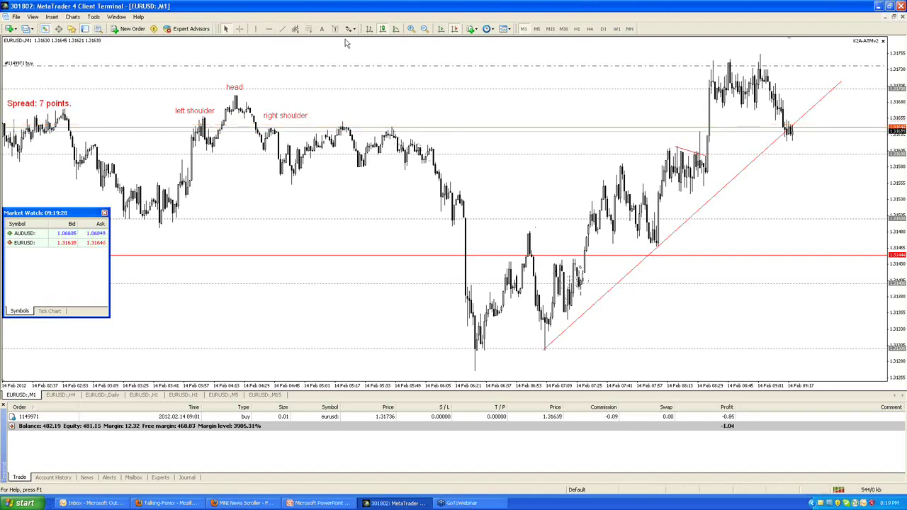
click(411, 28)
scroll(753, 371, up, 2)
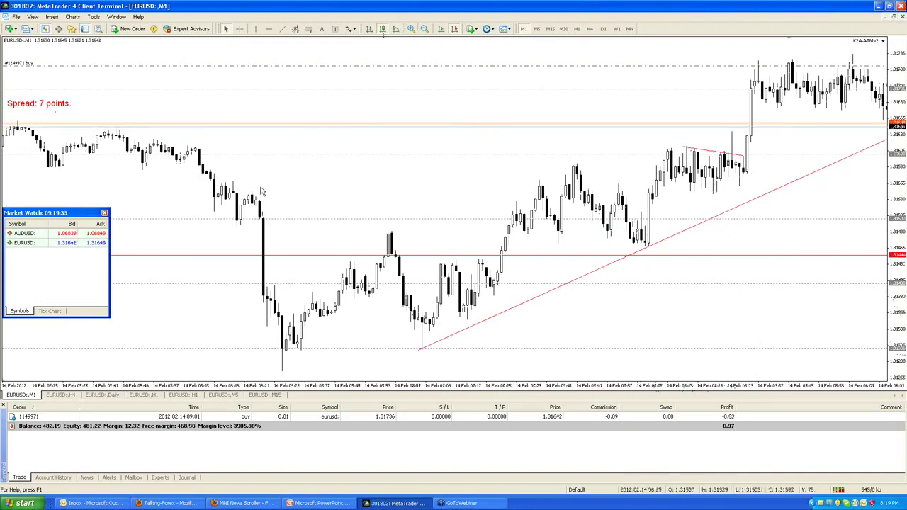
scroll(434, 238, down, 3)
scroll(516, 323, up, 5)
scroll(515, 323, down, 3)
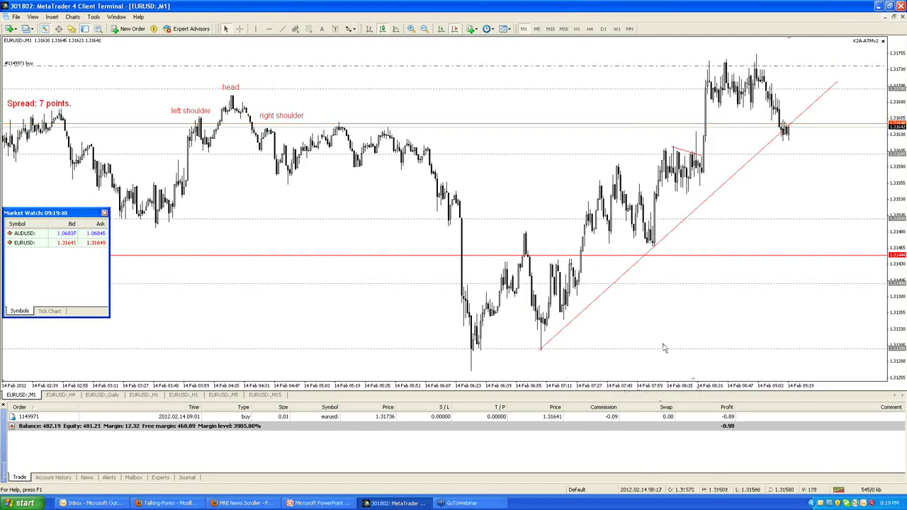
Draw a falling trendline from the M1 swing high near 07:00 across the following lower highs, ending below the 1.31444 line.
click(240, 28)
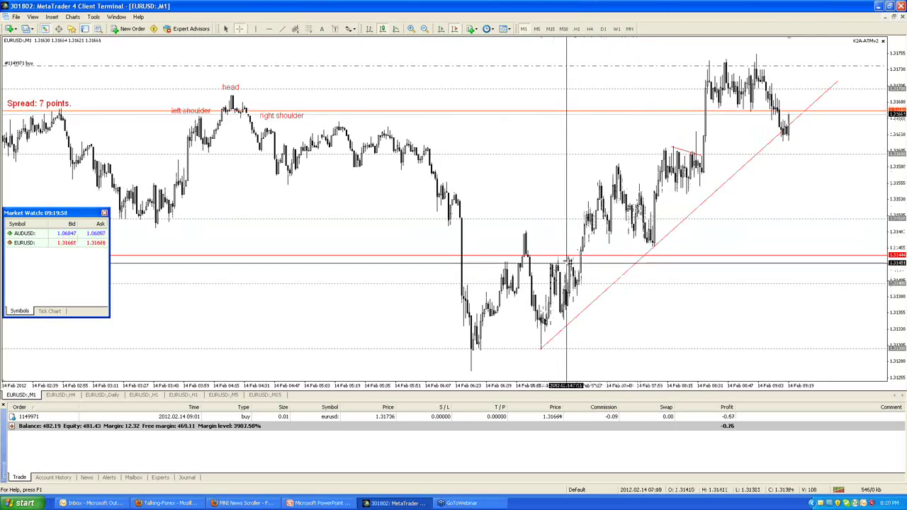
mouse_move(558, 263)
mouse_down()
mouse_move(559, 273)
mouse_move(574, 270)
mouse_up()
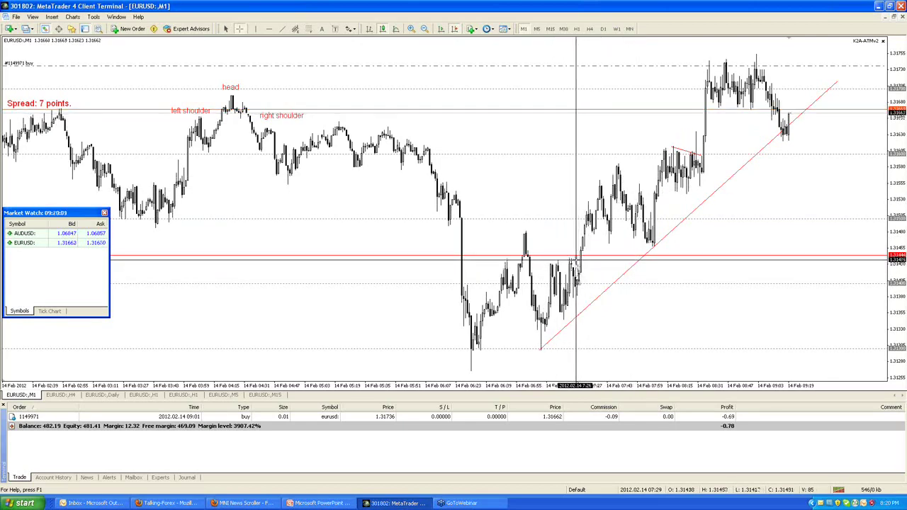
key(Escape)
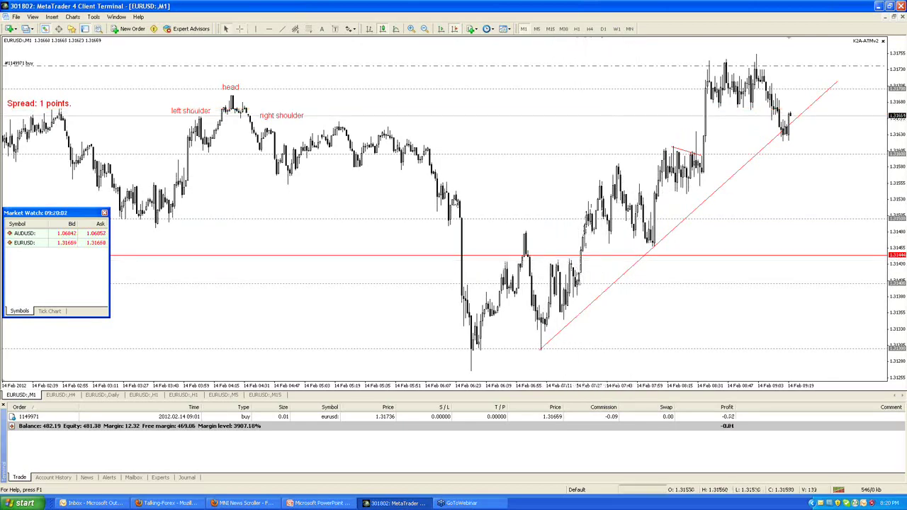
drag(526, 234, 601, 280)
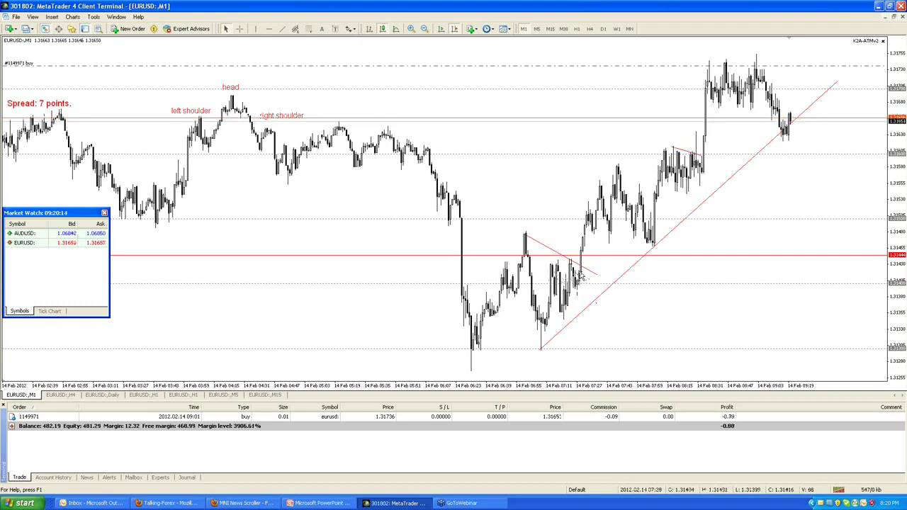
Examine the breakout above the falling M1 trendline and the pullbacks before it, using a closer zoom and the crosshair.
drag(433, 298, 519, 298)
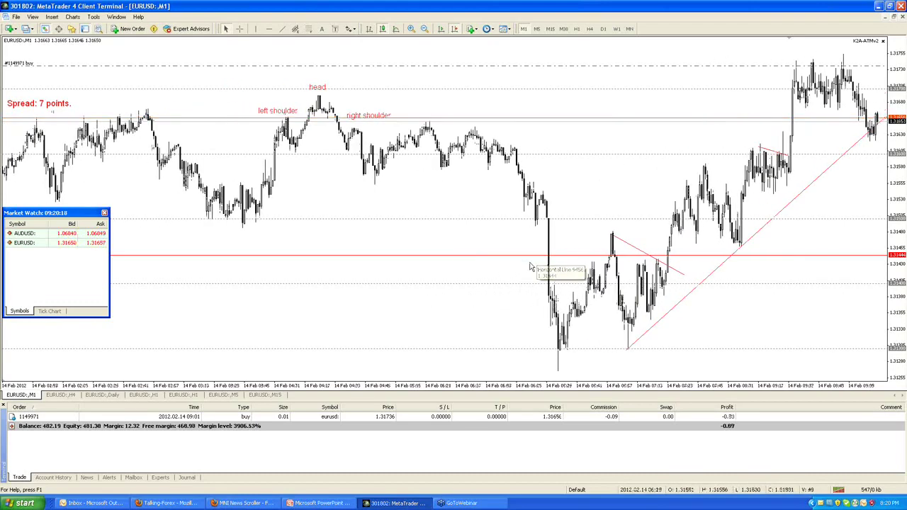
drag(498, 294, 355, 326)
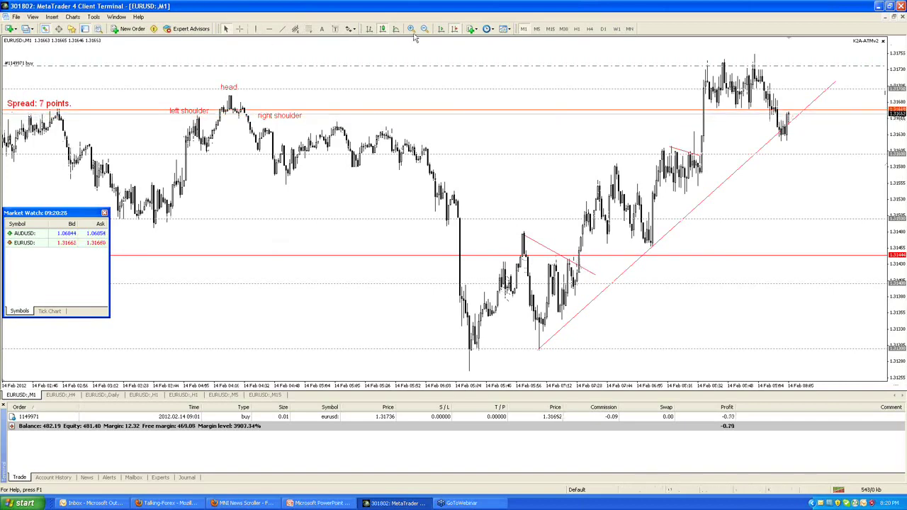
scroll(622, 280, up, 3)
scroll(384, 229, down, 4)
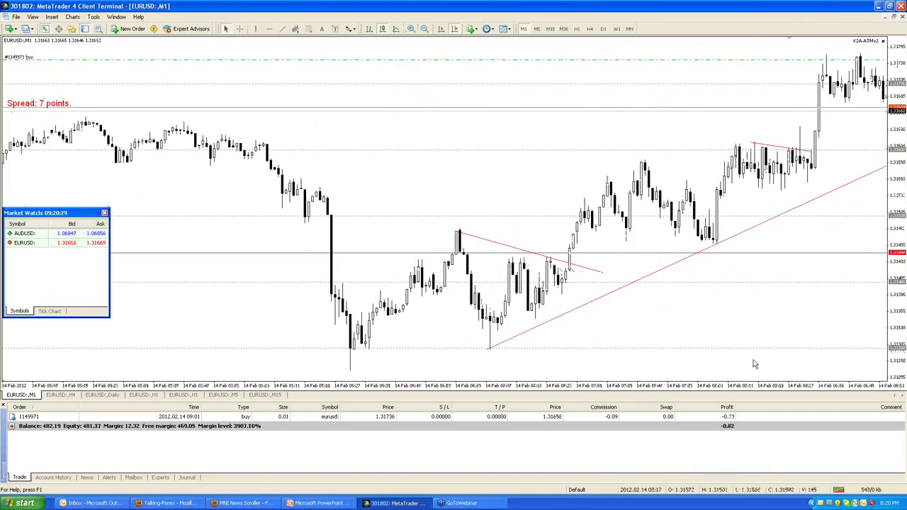
scroll(575, 267, down, 1)
mouse_move(562, 254)
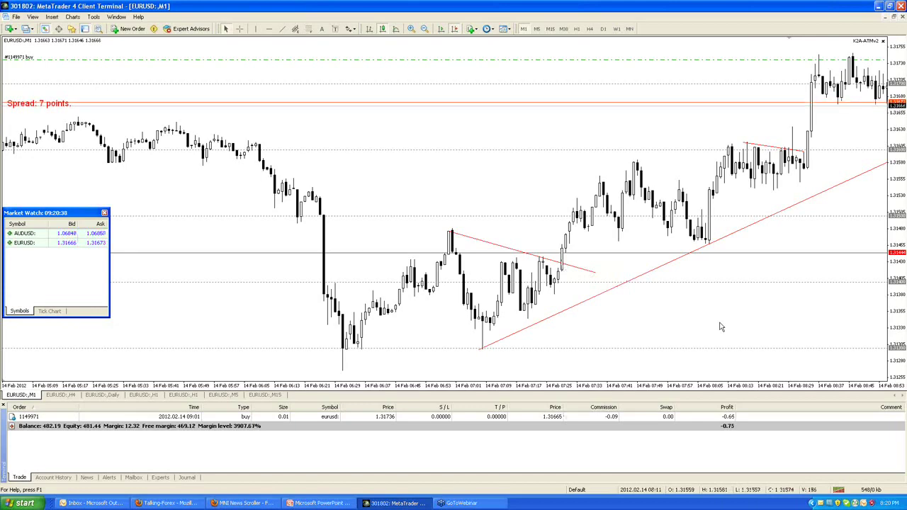
scroll(737, 330, up, 3)
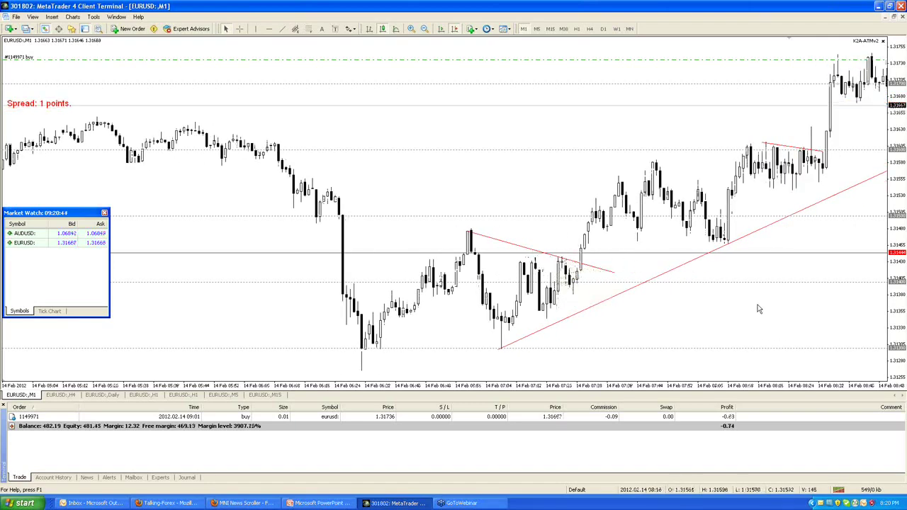
click(240, 29)
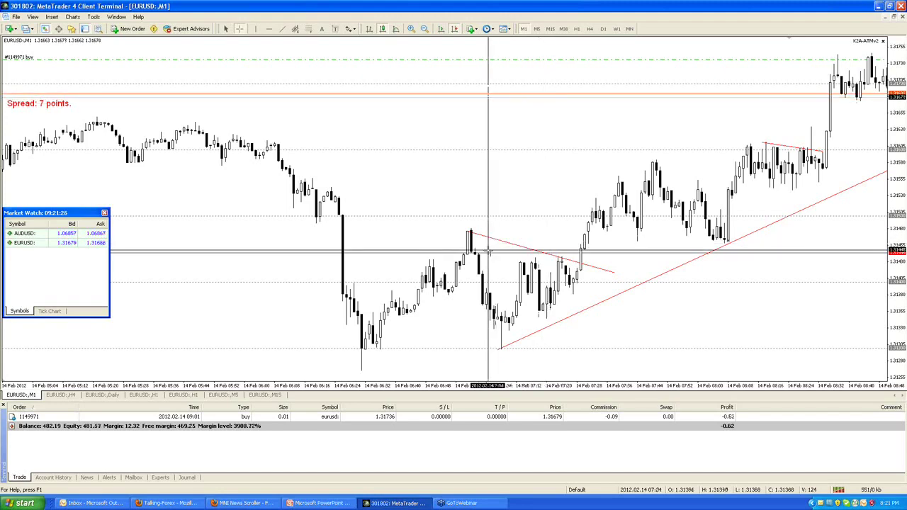
middle_click(677, 321)
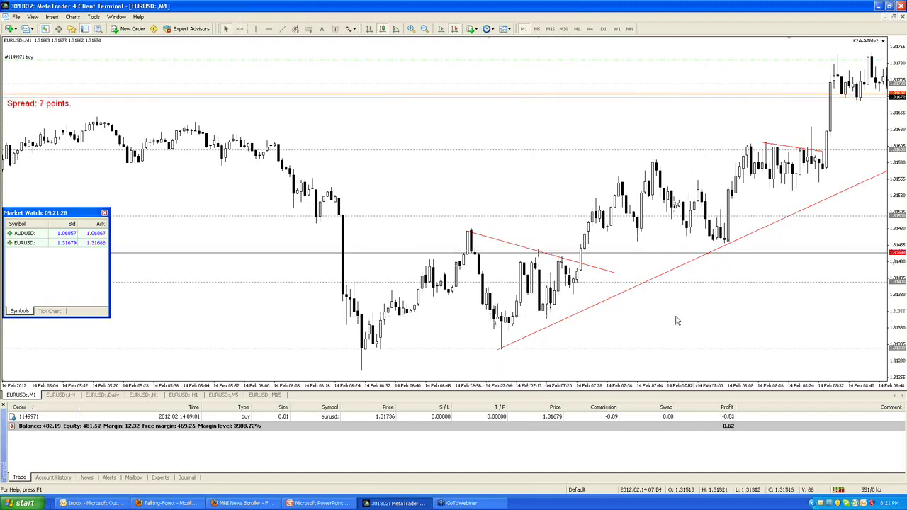
Draw a falling trendline from the swing high near 07:45, and frame the consolidation near 08:17 with an extended upper line and a rising lower line.
click(425, 28)
scroll(518, 322, up, 5)
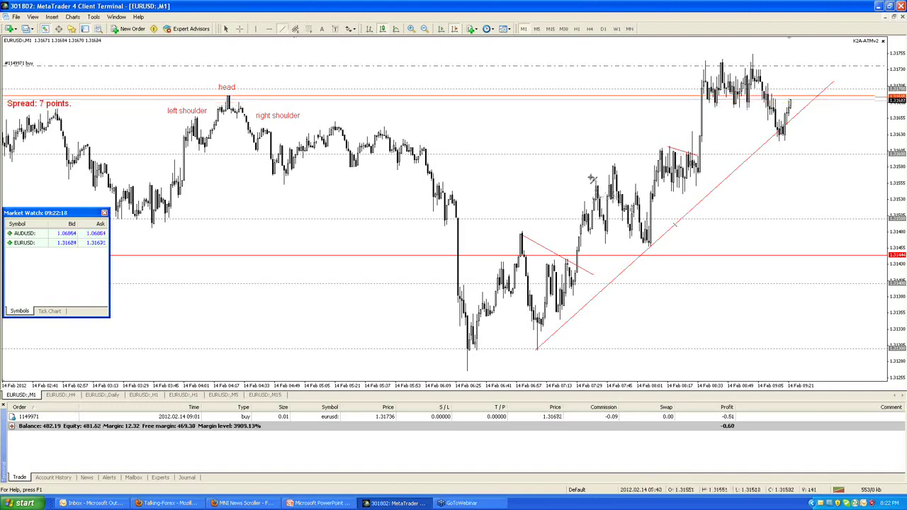
drag(616, 168, 677, 226)
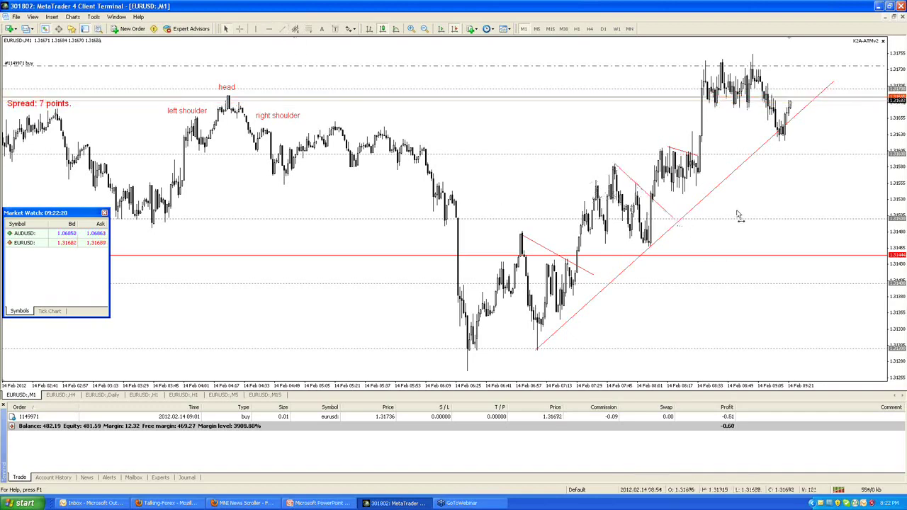
click(282, 29)
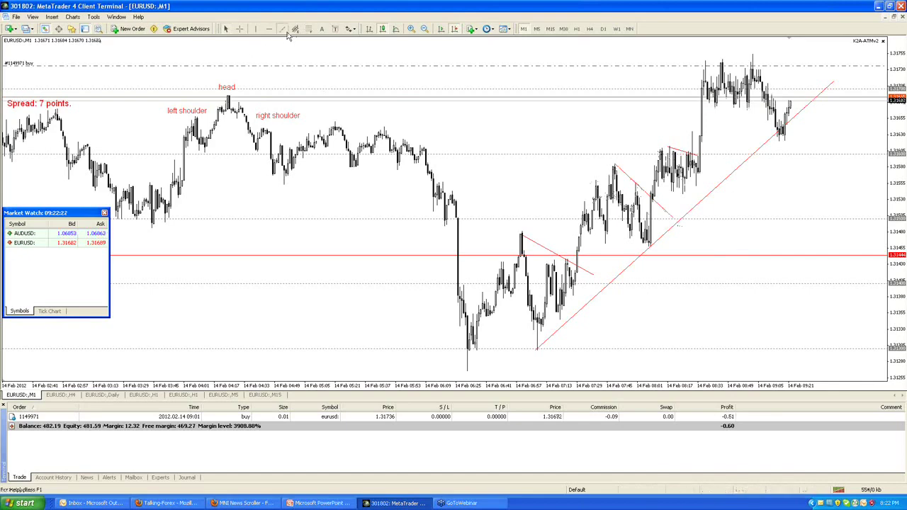
drag(679, 192, 713, 176)
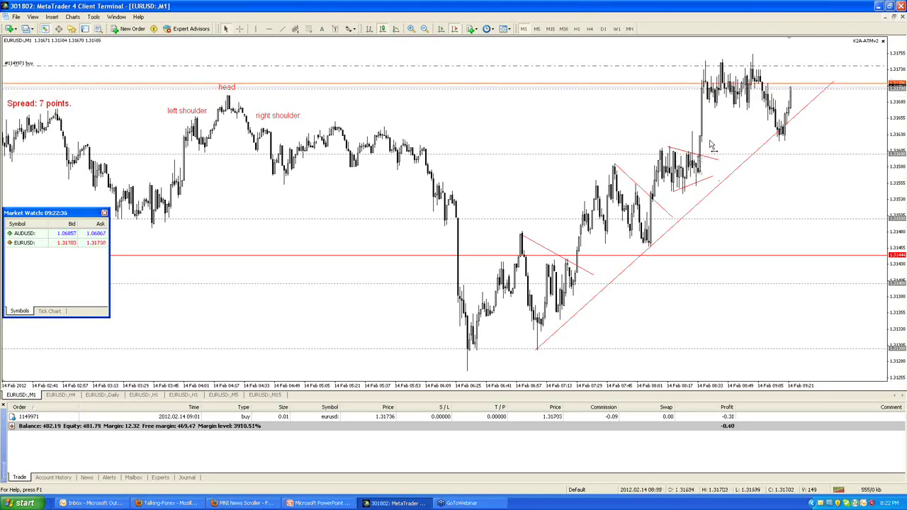
Inspect the M1 range around the buy entry level, the pullback to the rising trendline and the following rally with the crosshair.
click(239, 29)
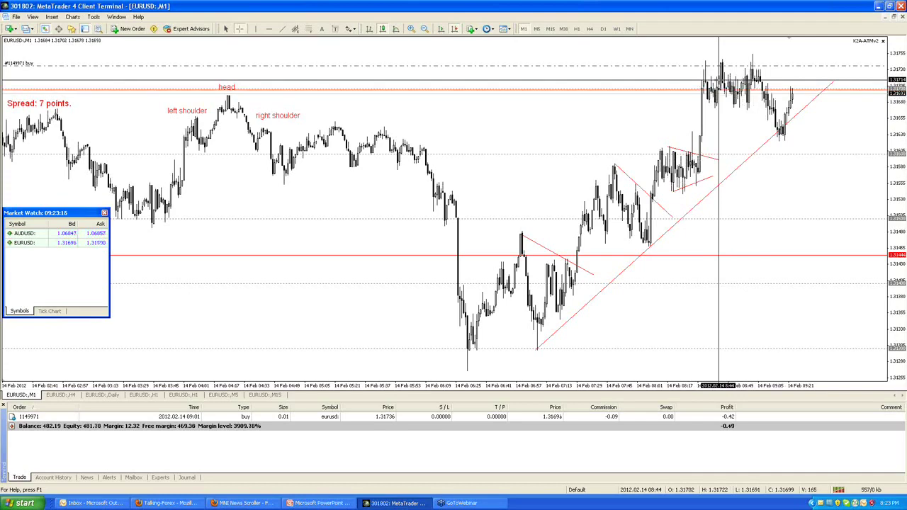
click(828, 187)
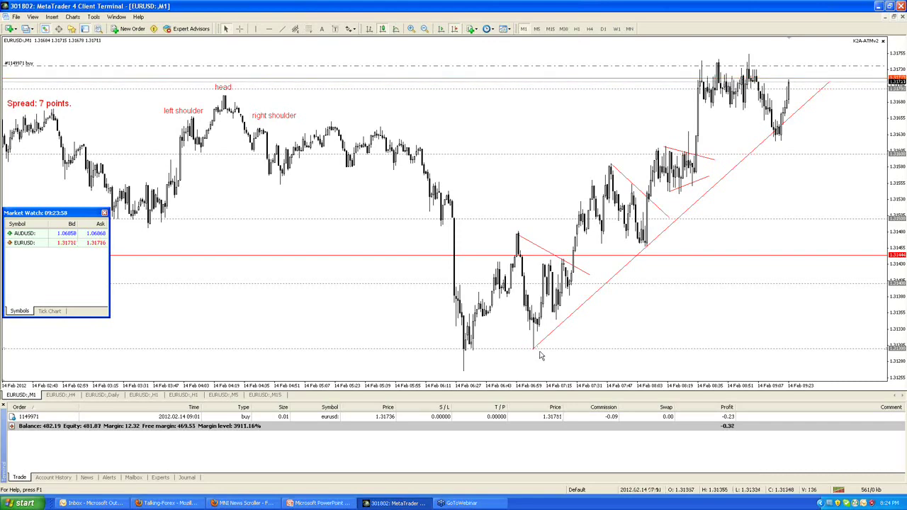
click(239, 30)
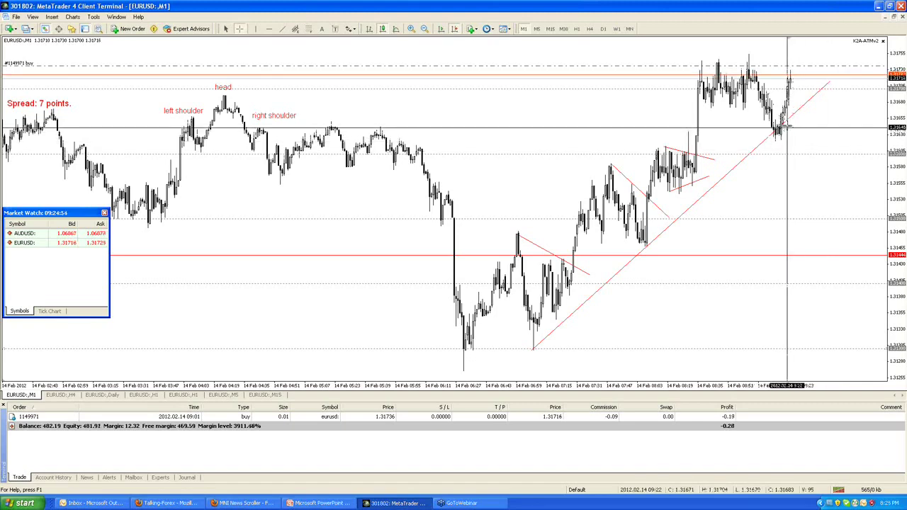
mouse_move(776, 132)
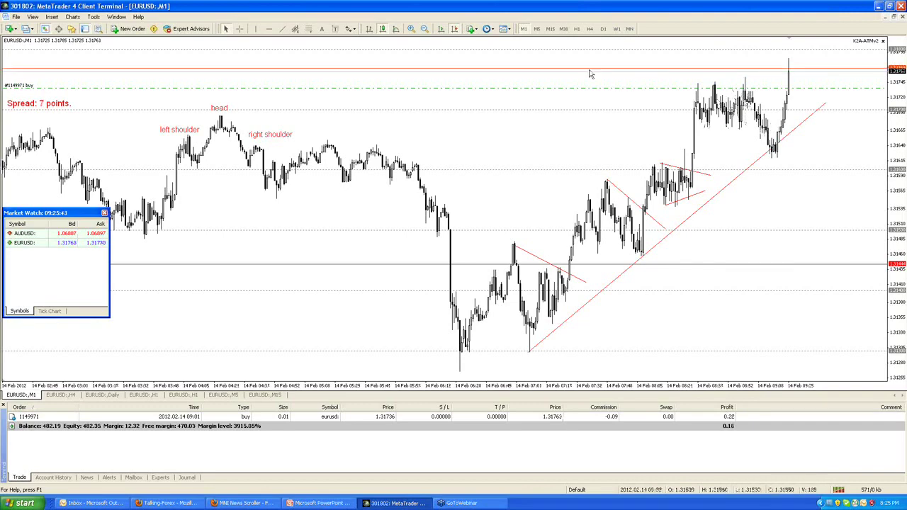
click(241, 30)
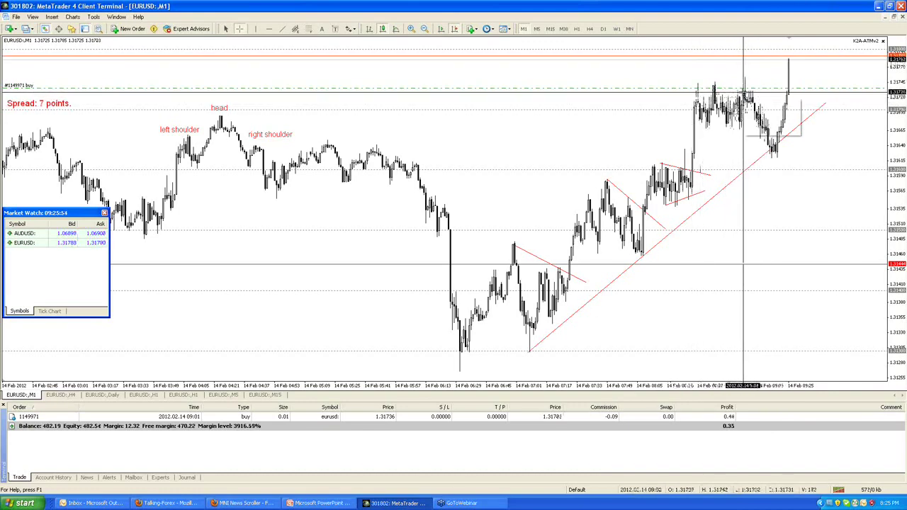
click(412, 28)
scroll(713, 217, down, 15)
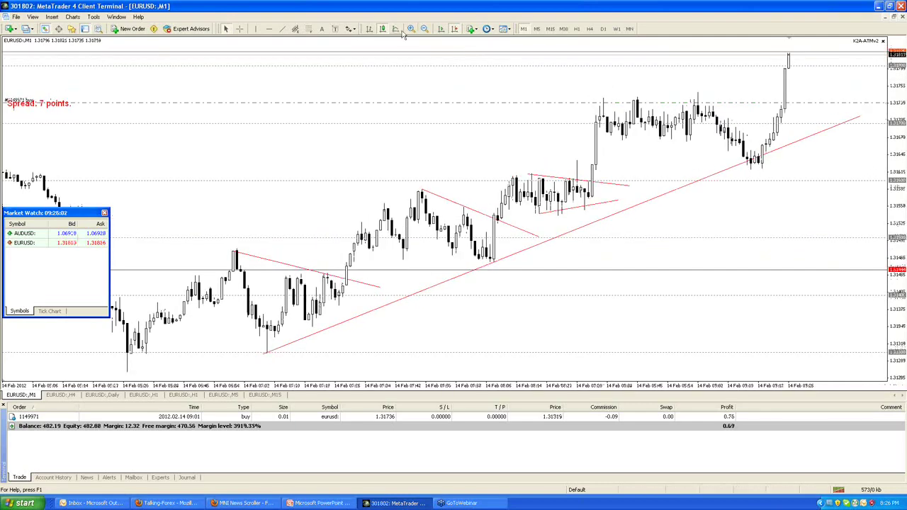
click(240, 29)
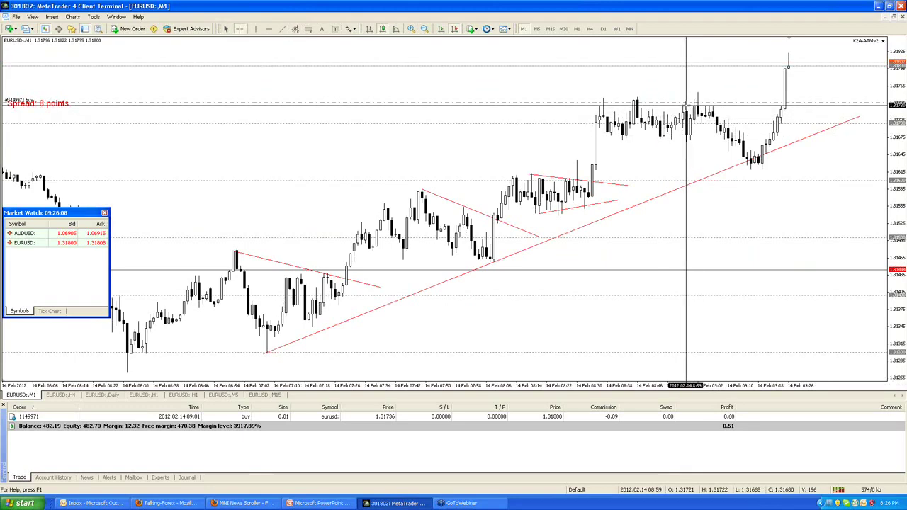
mouse_move(695, 105)
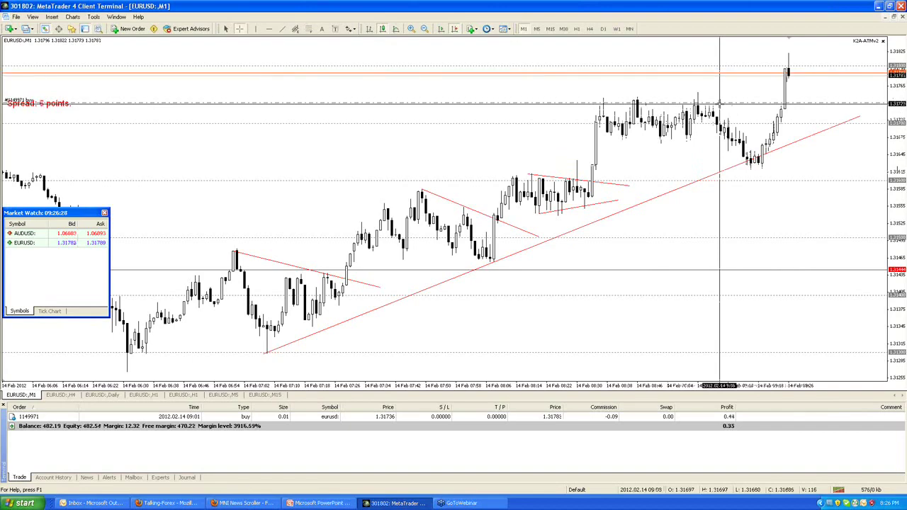
key(Escape)
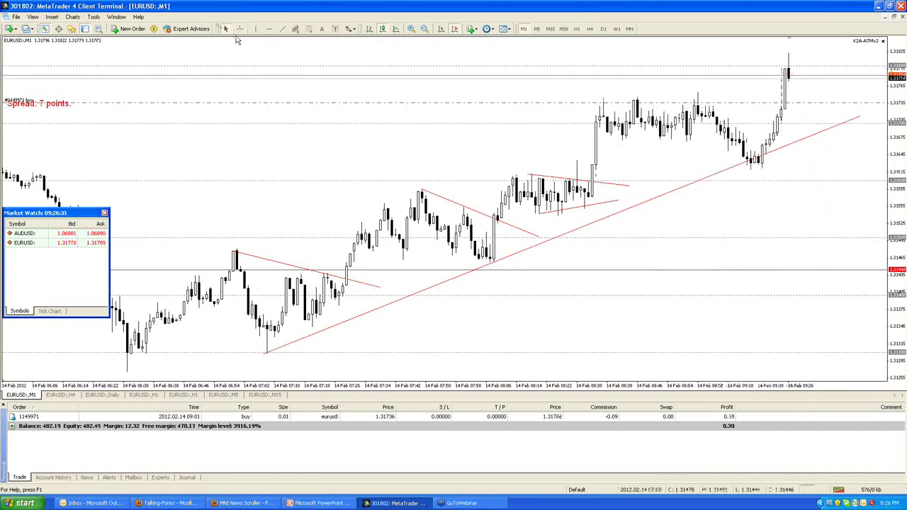
Examine the labelled head and shoulders pattern around 04:17 on 14 February with the crosshair.
click(425, 29)
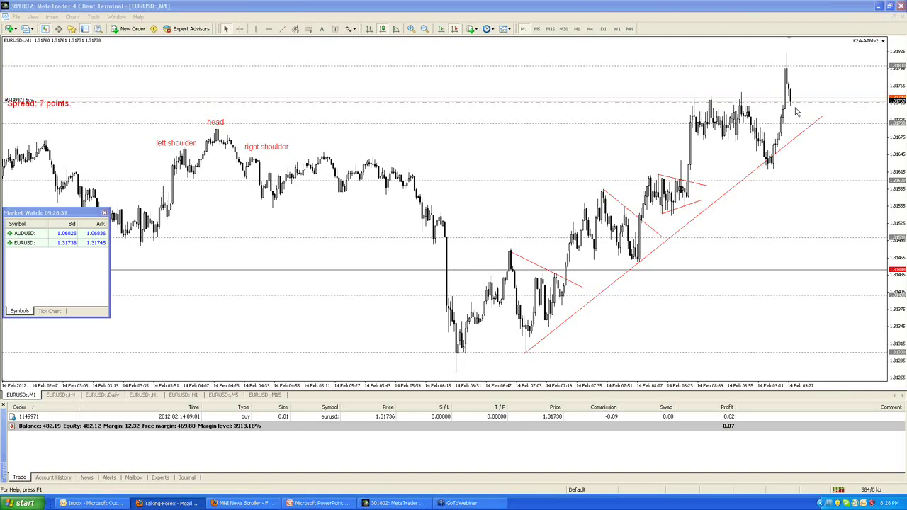
drag(520, 170, 669, 226)
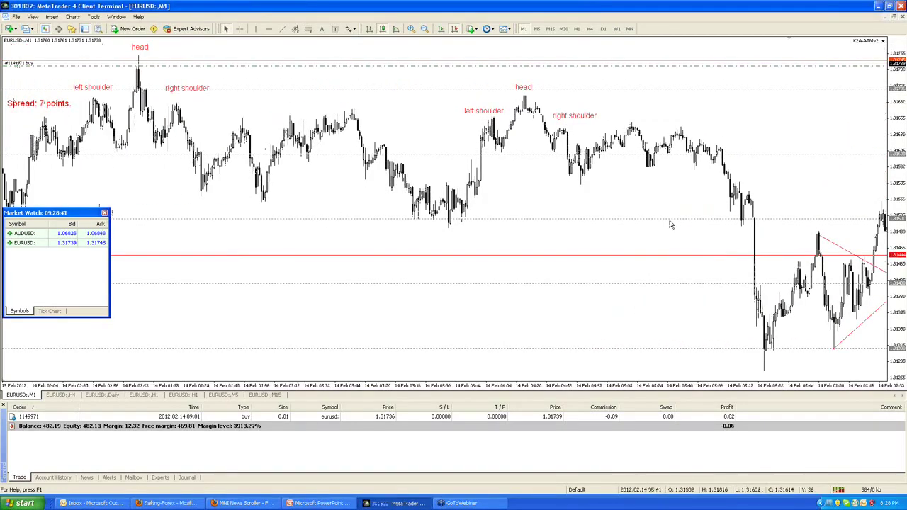
drag(486, 212, 427, 244)
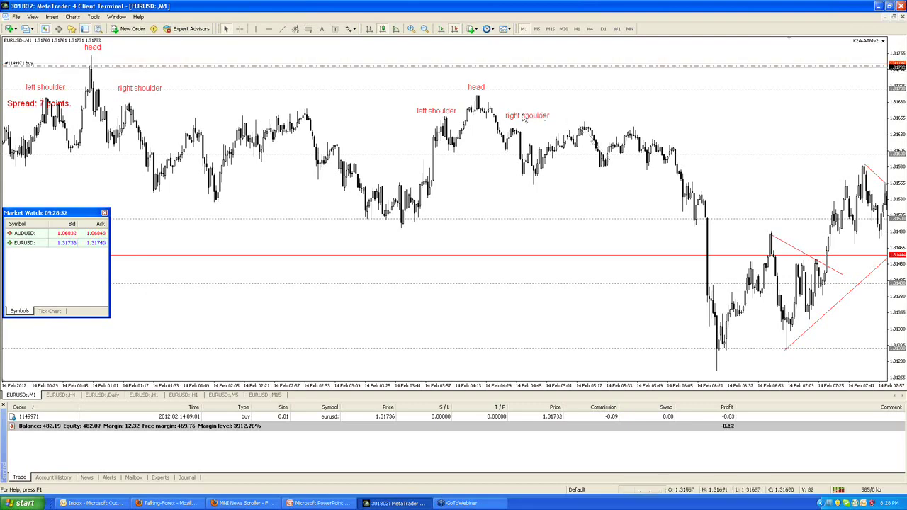
click(241, 28)
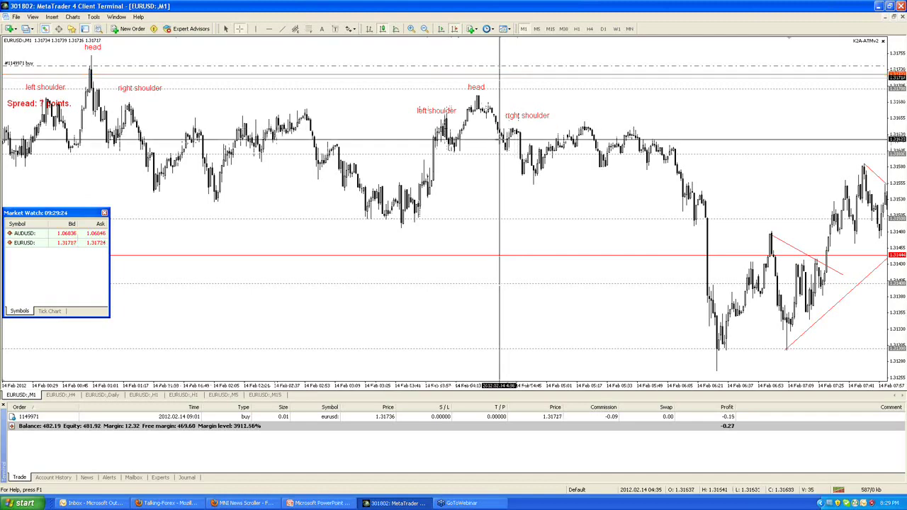
click(509, 152)
Review the earlier head and shoulders patterns and the triangle on the M1 chart back through 13 February.
scroll(510, 151, up, 5)
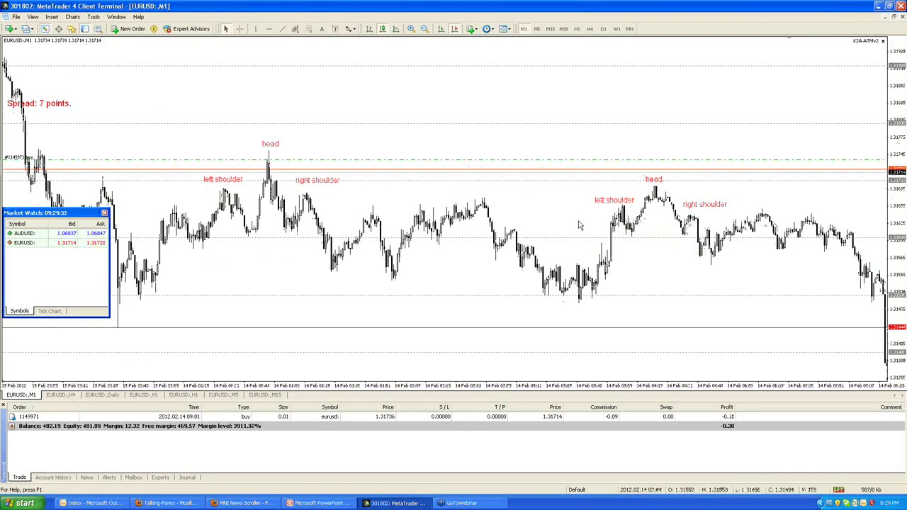
scroll(522, 239, up, 6)
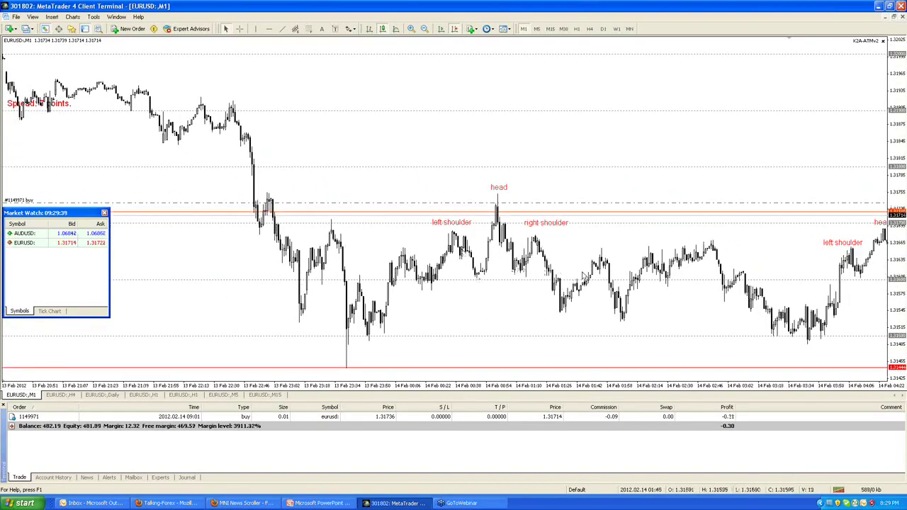
scroll(489, 273, up, 15)
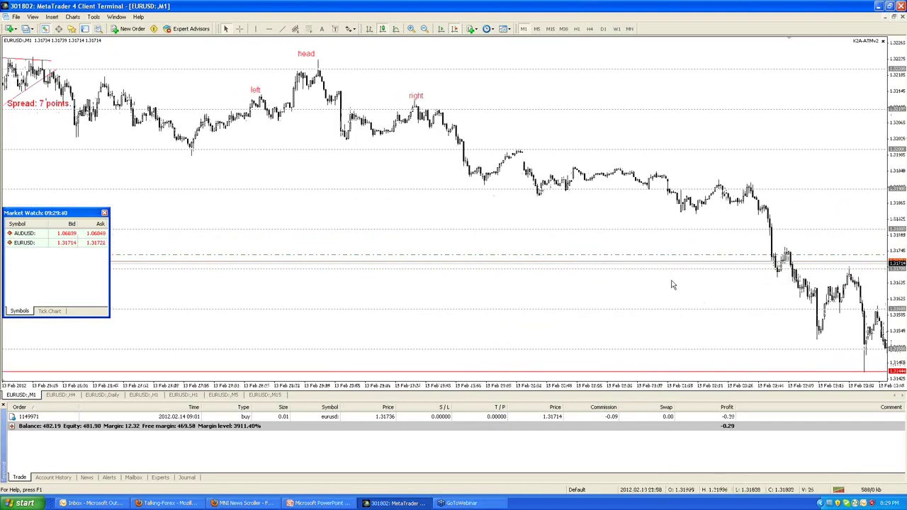
scroll(688, 296, down, 5)
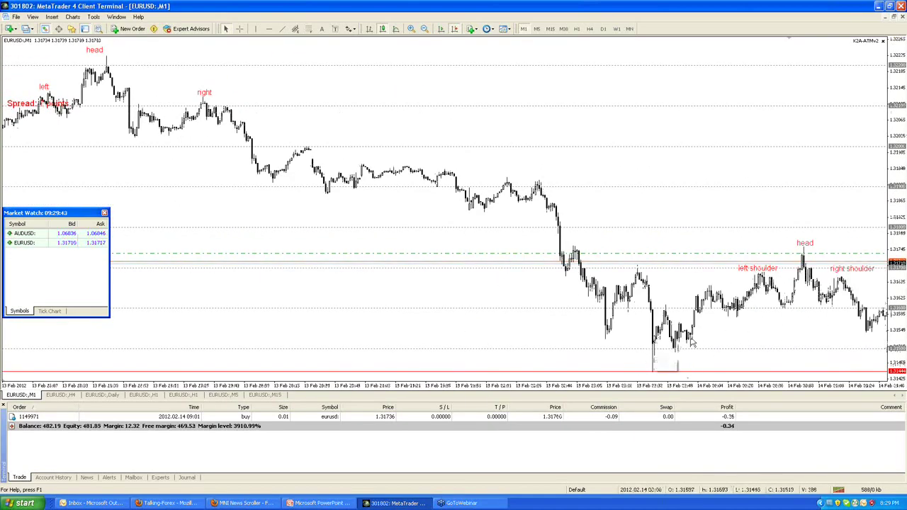
scroll(659, 234, up, 2)
scroll(645, 241, up, 8)
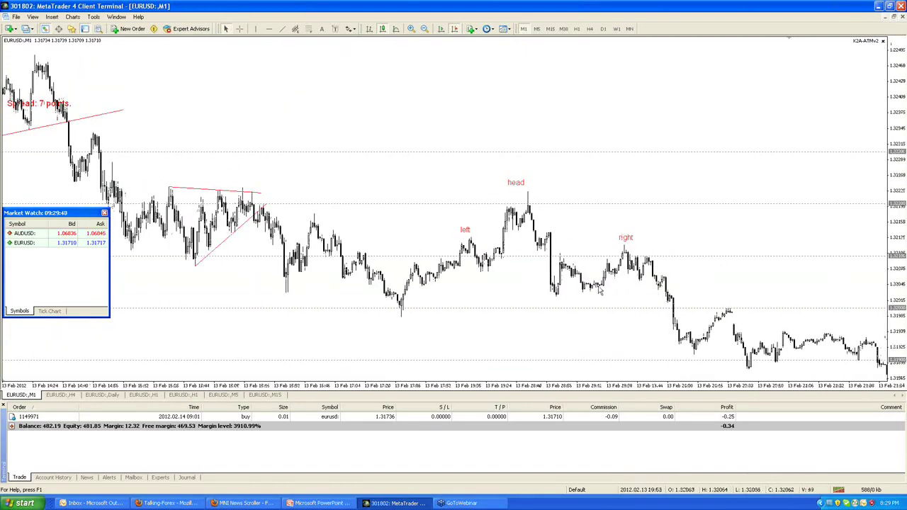
scroll(486, 259, down, 4)
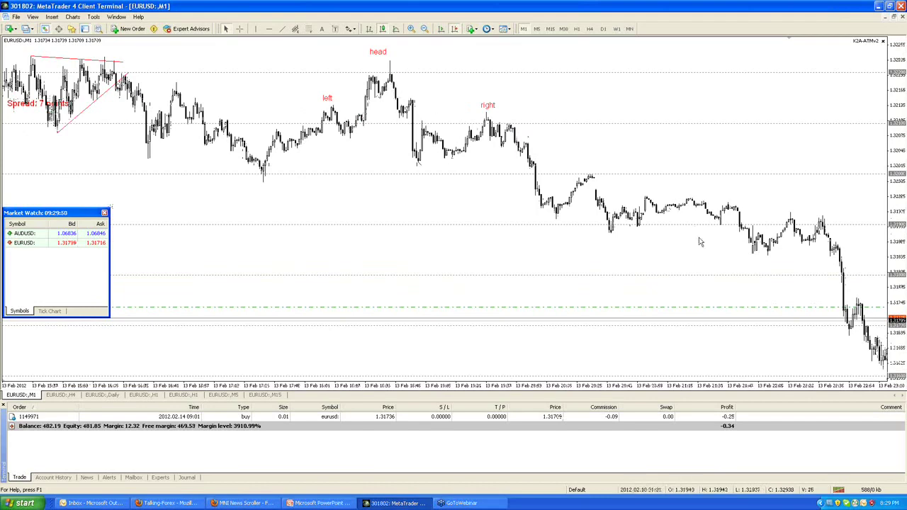
scroll(699, 242, down, 2)
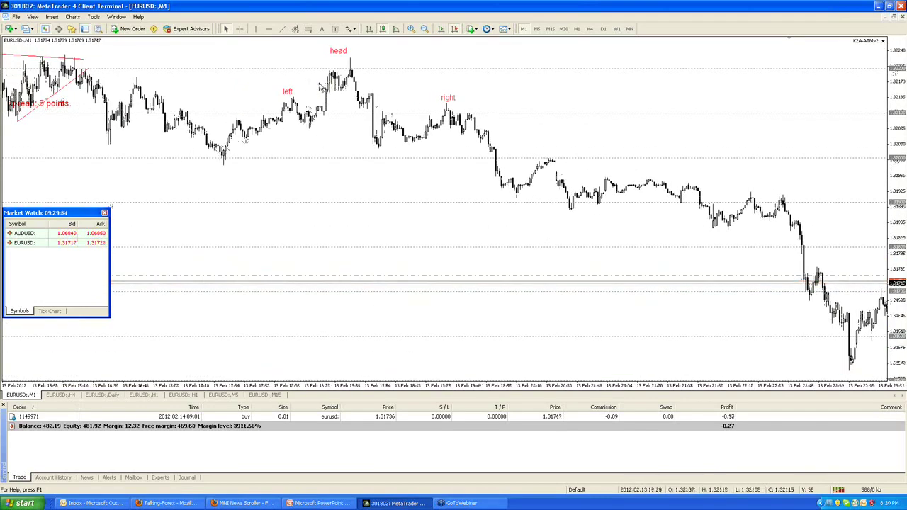
Review the M1 decline of 13 February, from the triangle and rising support lines back to the large left shoulder, head and right shoulder.
scroll(475, 231, up, 8)
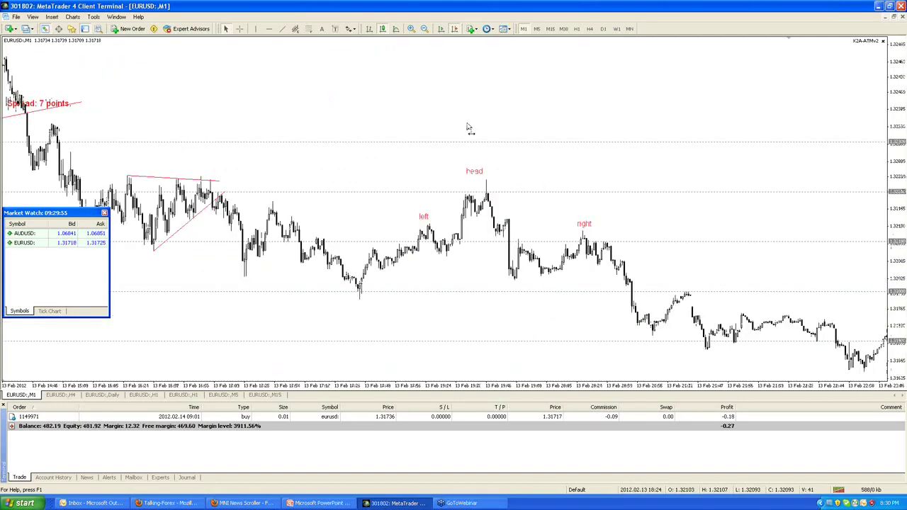
scroll(475, 230, up, 10)
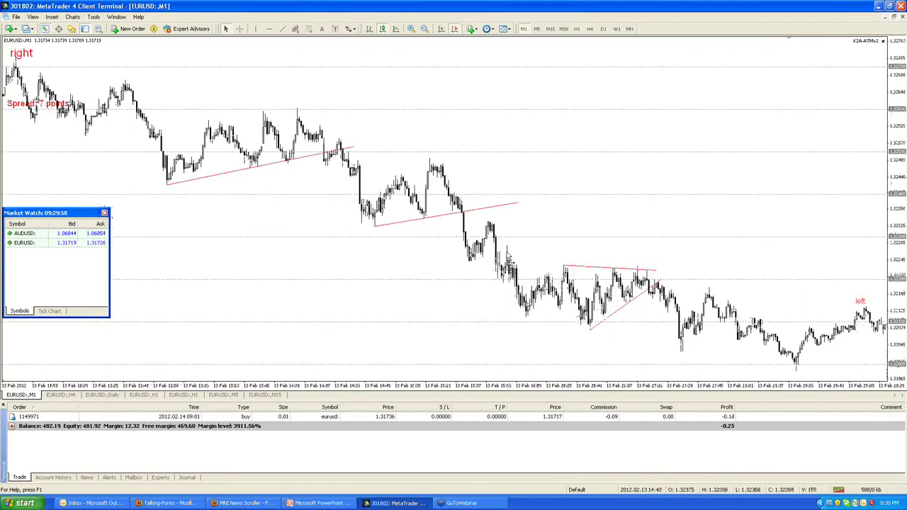
scroll(510, 278, down, 6)
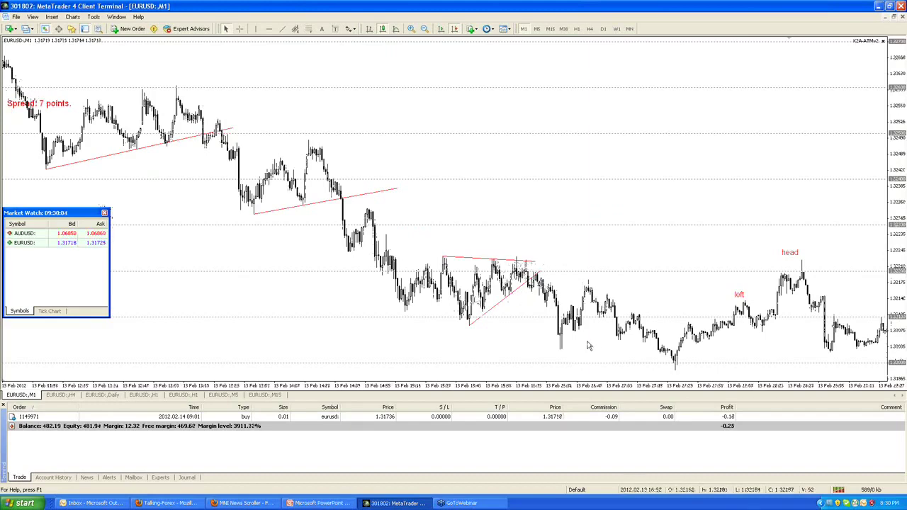
scroll(496, 348, up, 7)
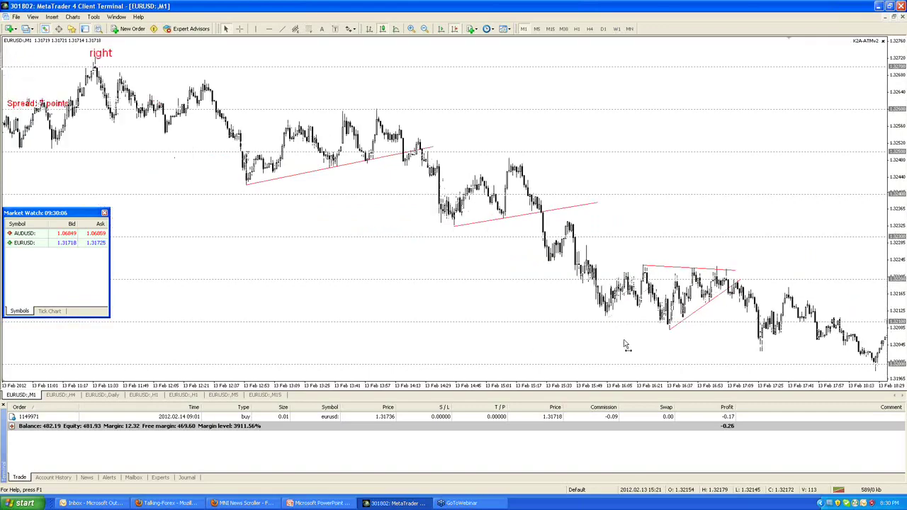
scroll(695, 339, up, 2)
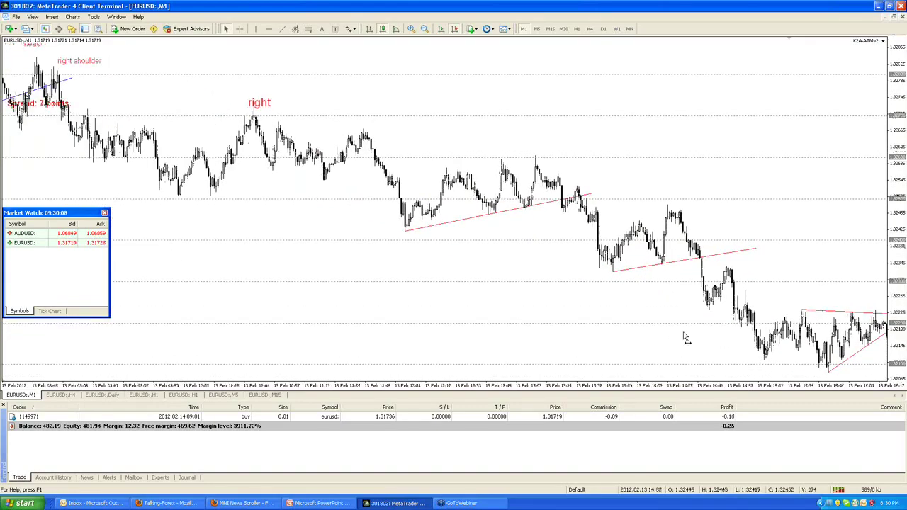
scroll(560, 289, up, 12)
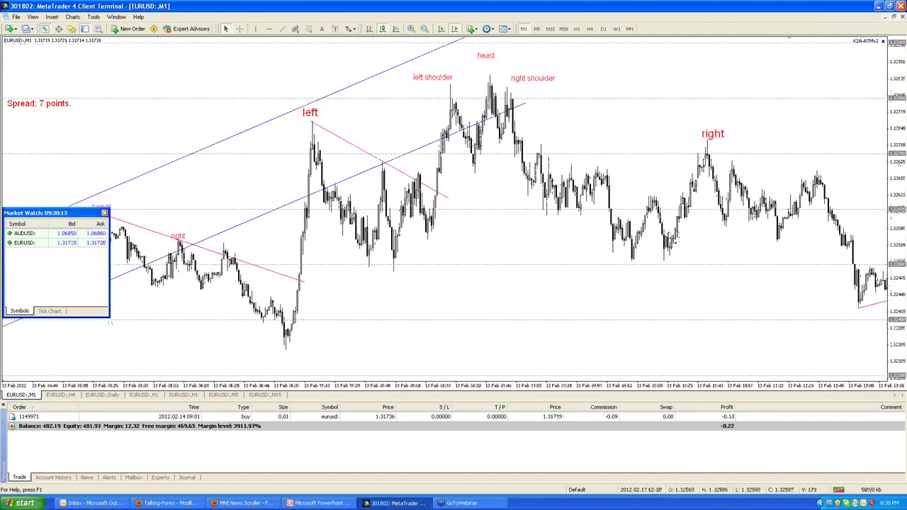
scroll(495, 94, down, 2)
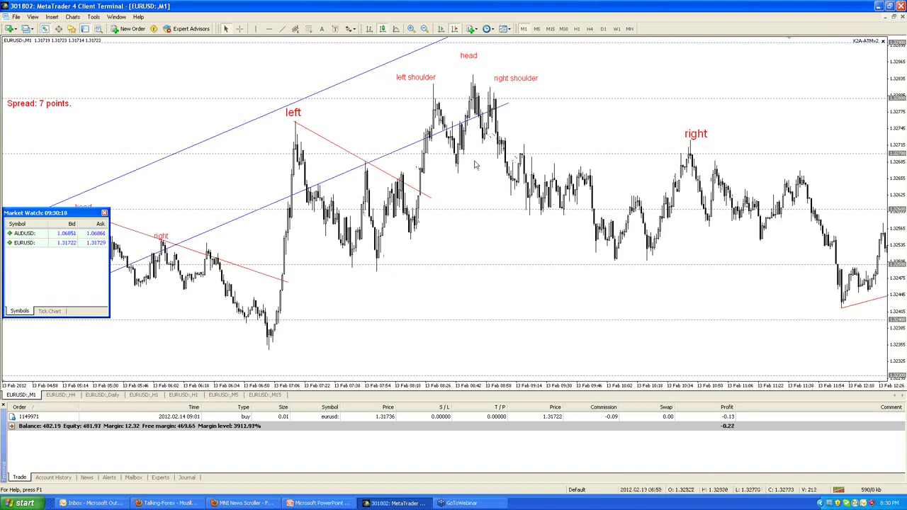
Examine the whole 13 February M1 structure zoomed out, checking the small head and shoulders inside the rising channel with the crosshair.
click(425, 29)
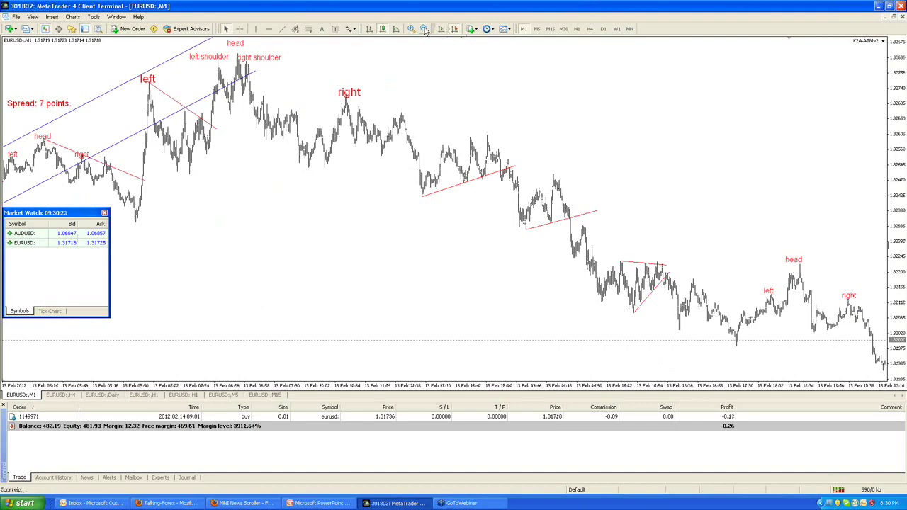
click(424, 29)
scroll(474, 243, down, 10)
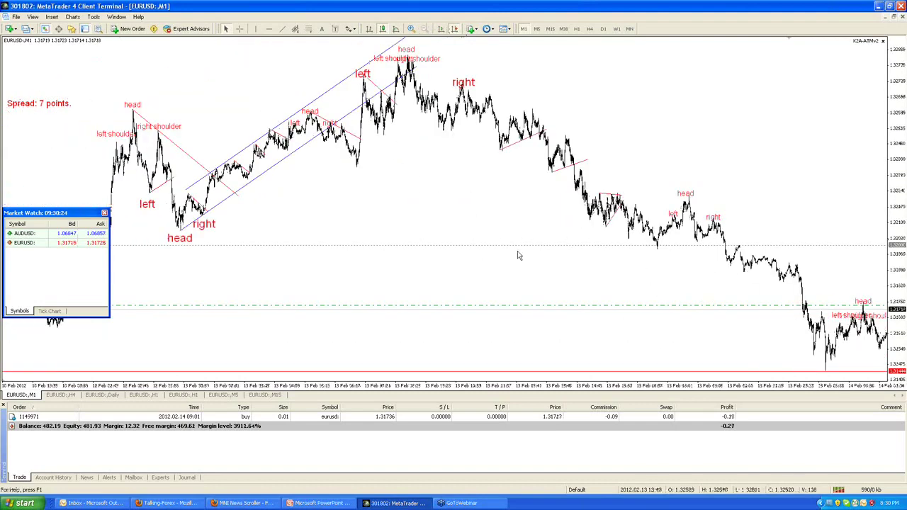
drag(512, 260, 633, 276)
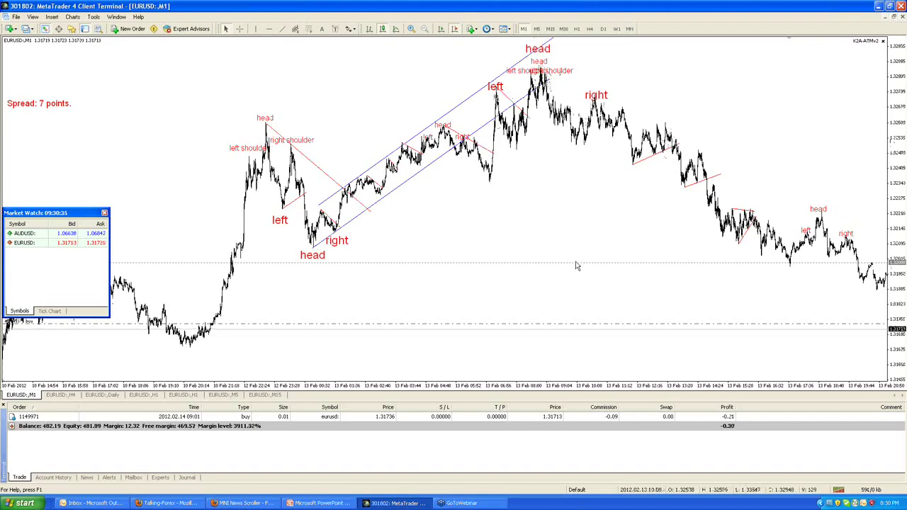
drag(589, 255, 557, 225)
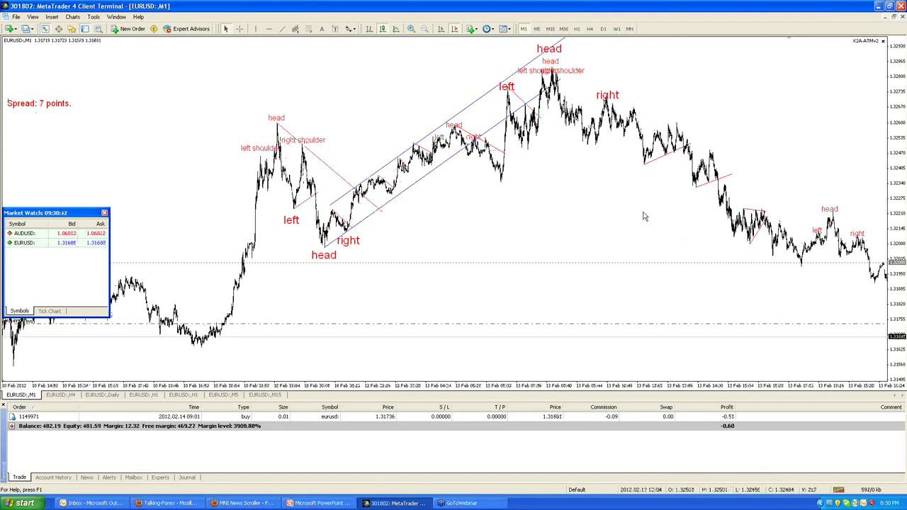
drag(516, 200, 545, 200)
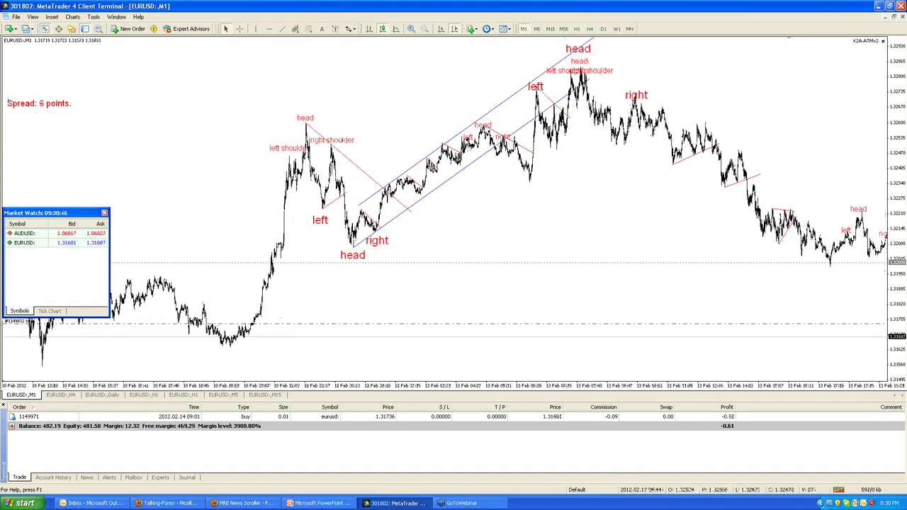
click(239, 29)
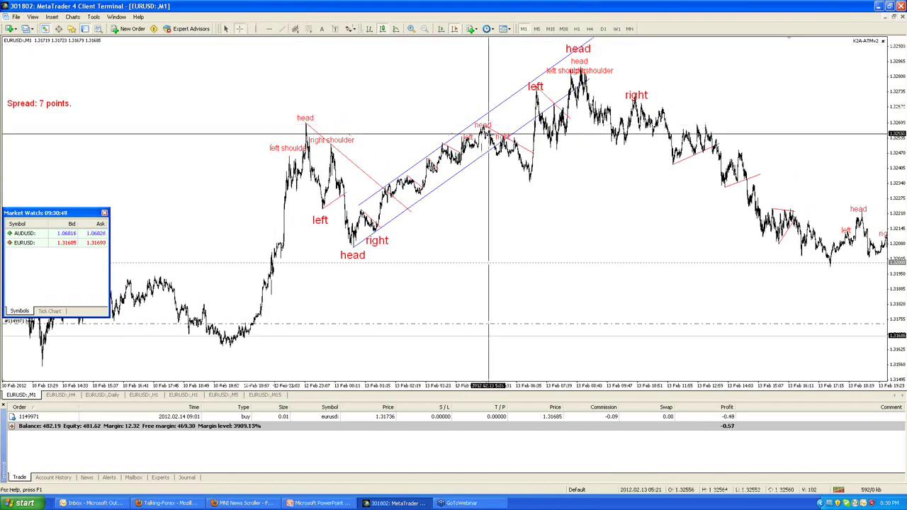
drag(469, 134, 466, 134)
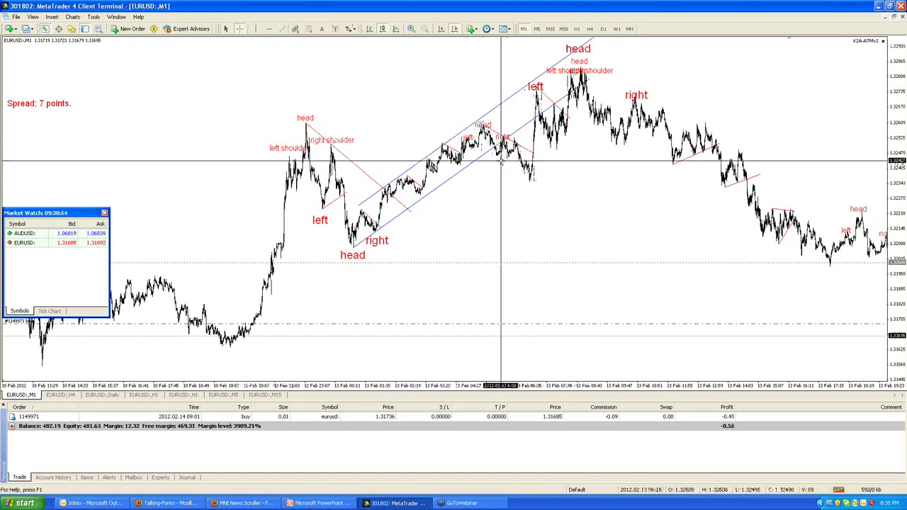
key(Escape)
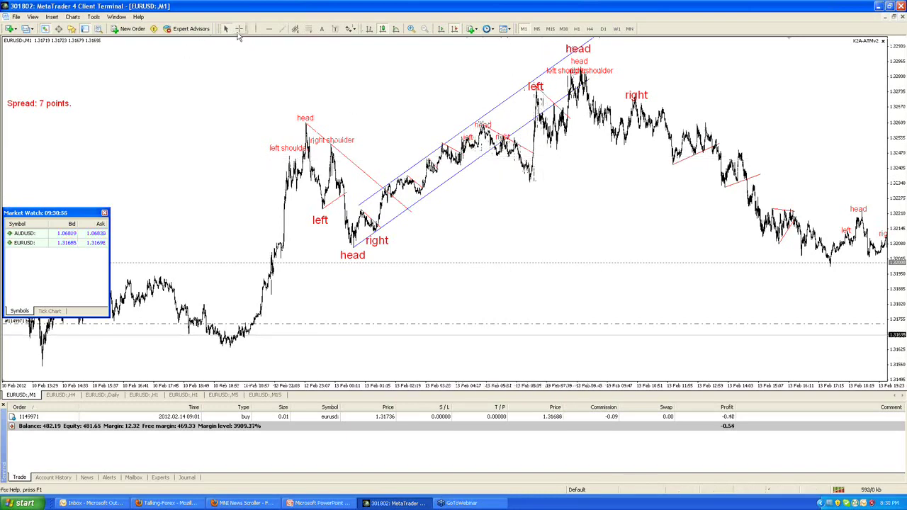
Extend the rising neckline under the head and shoulders that precedes the blue channel, past the price break near 00:16 on 13 February.
click(411, 30)
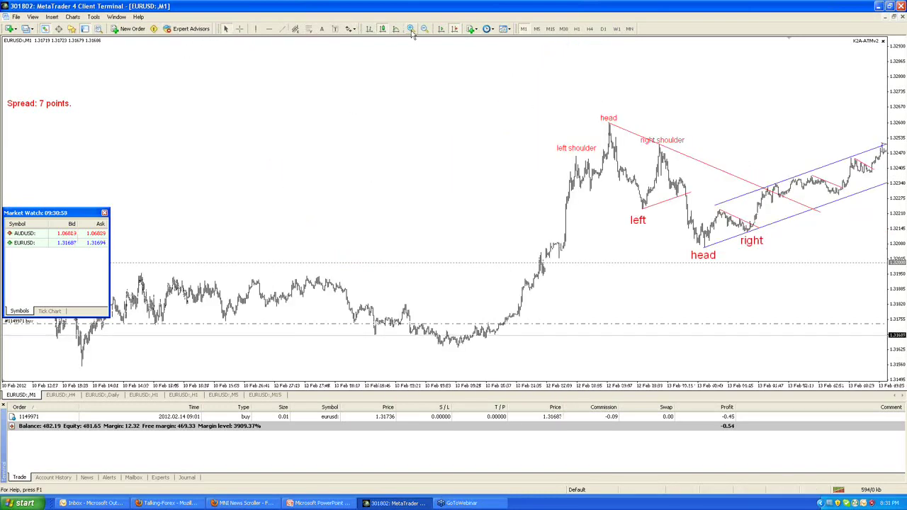
click(411, 30)
drag(602, 198, 203, 236)
drag(749, 354, 768, 312)
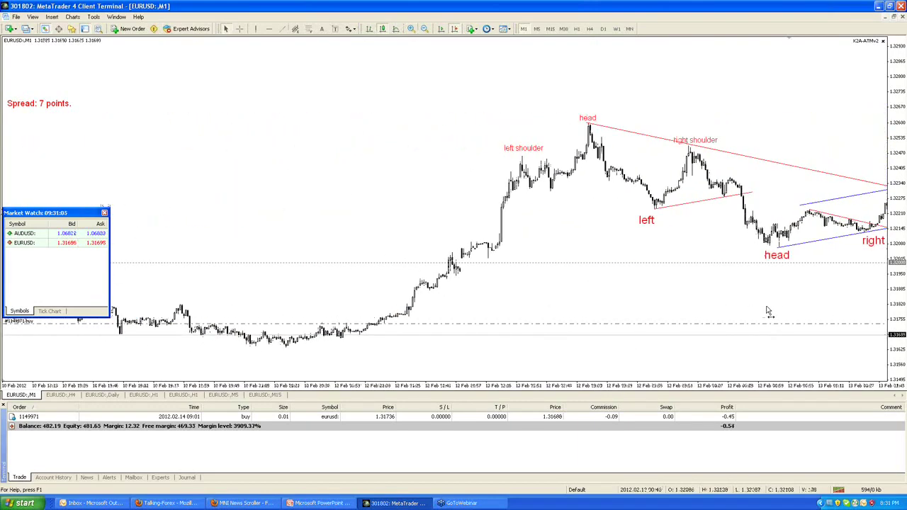
click(424, 30)
drag(424, 65, 477, 295)
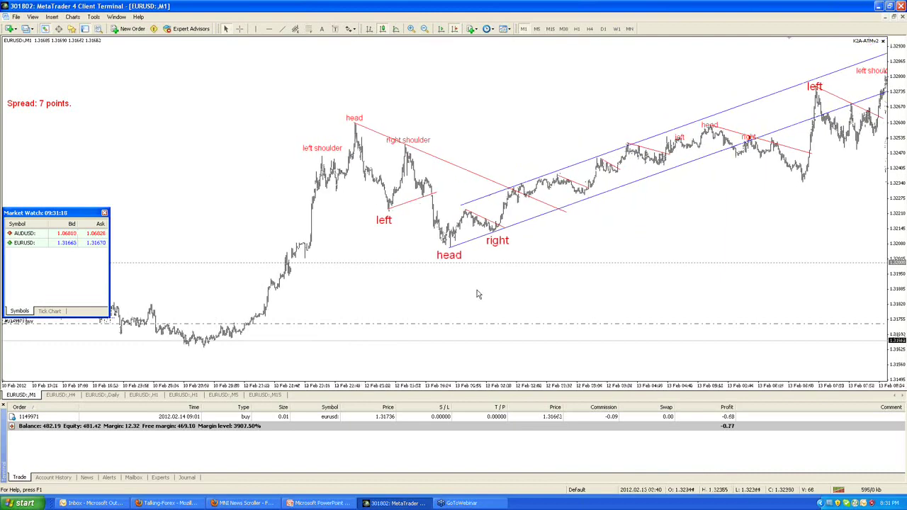
drag(367, 194, 457, 220)
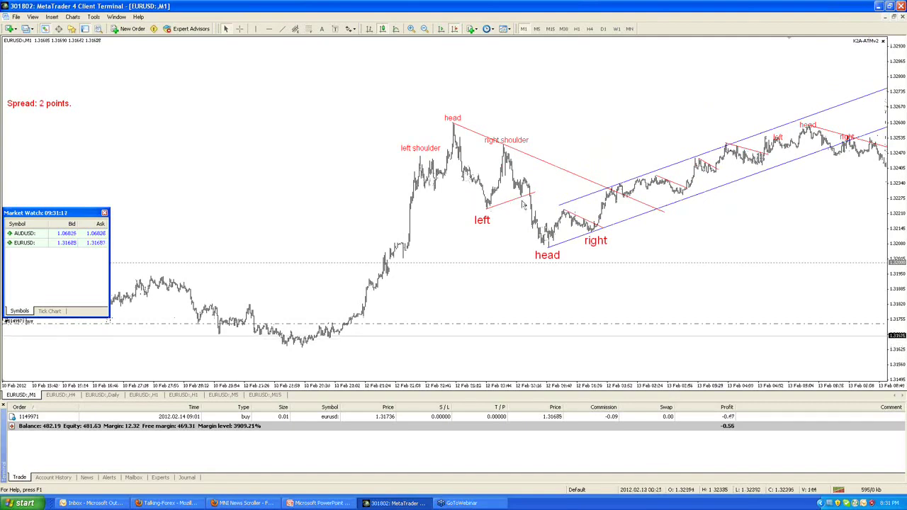
drag(537, 196, 562, 187)
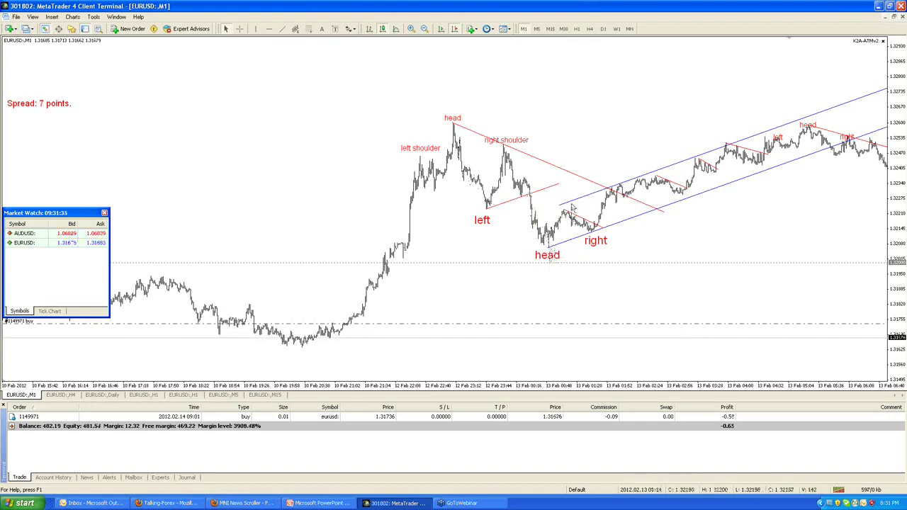
Review the rising channel and the reversal pattern at its top, and return to the newest M1 candles at the rising trendline.
drag(732, 132, 508, 217)
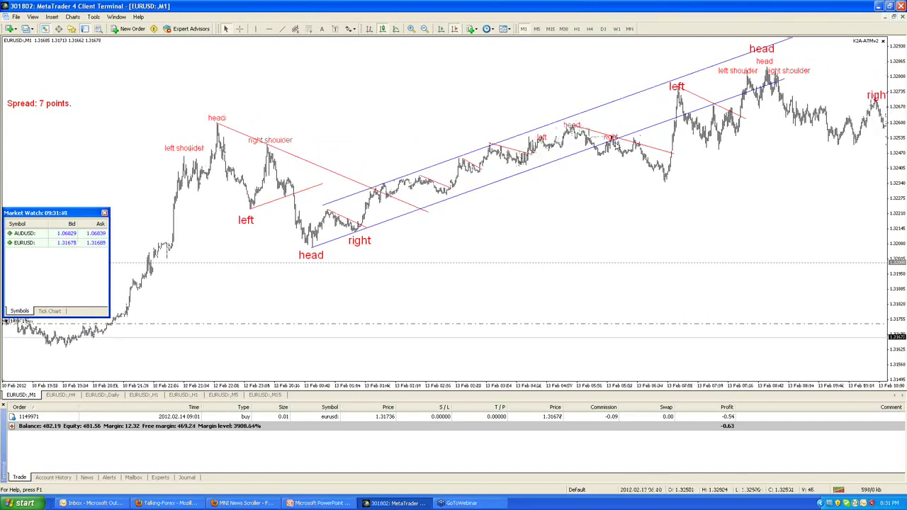
drag(704, 234, 577, 227)
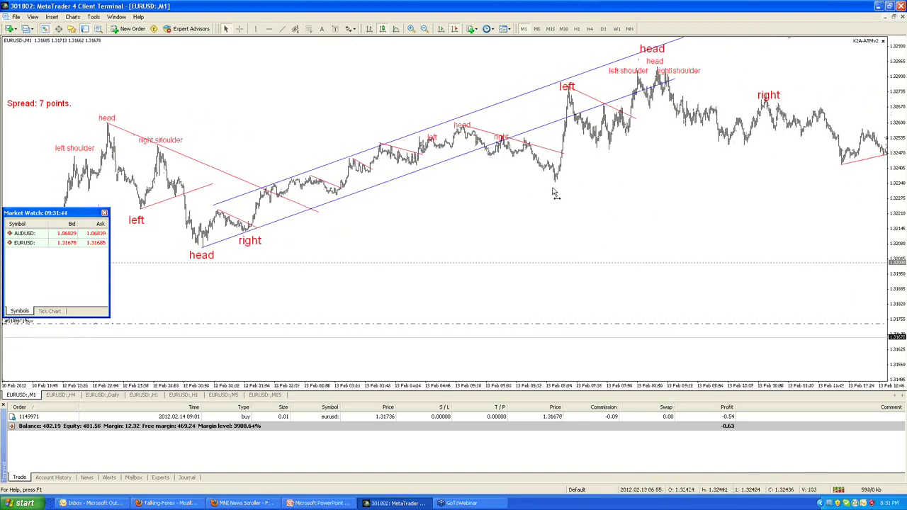
drag(555, 192, 615, 192)
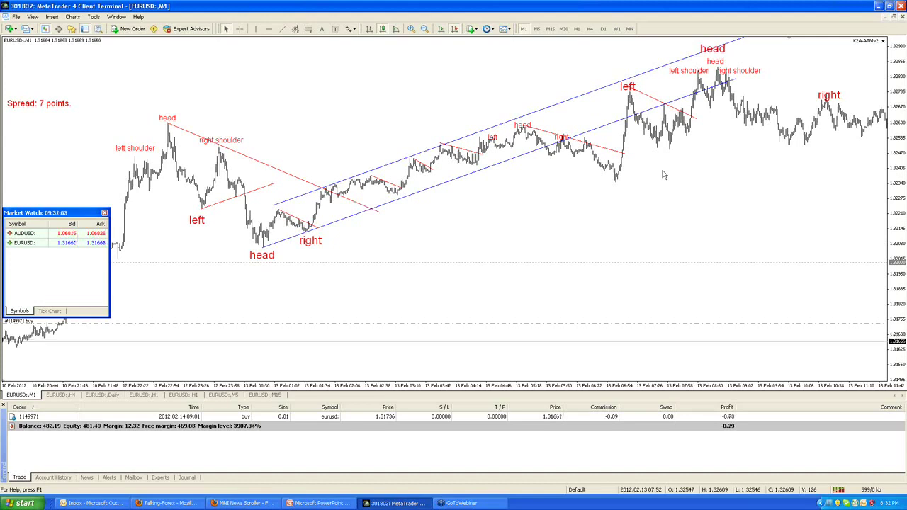
scroll(659, 174, up, 3)
scroll(298, 229, up, 10)
scroll(230, 217, down, 15)
scroll(677, 204, down, 15)
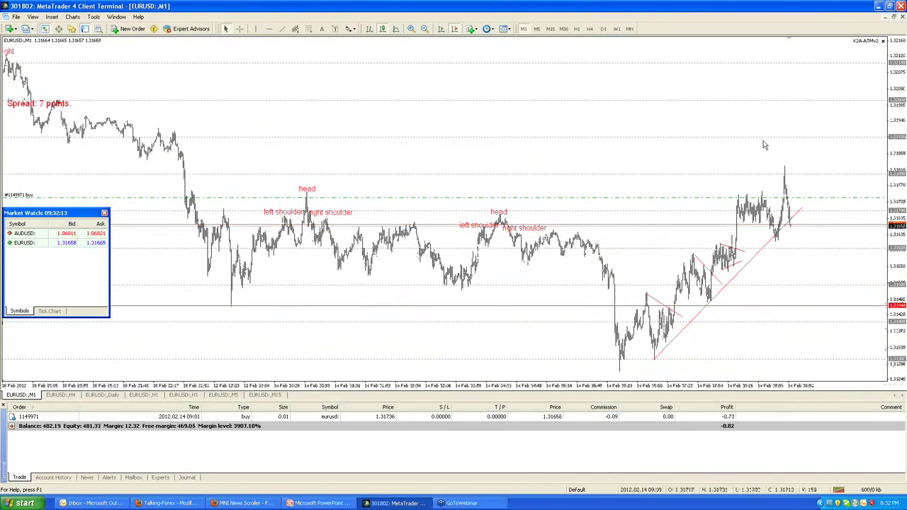
click(411, 30)
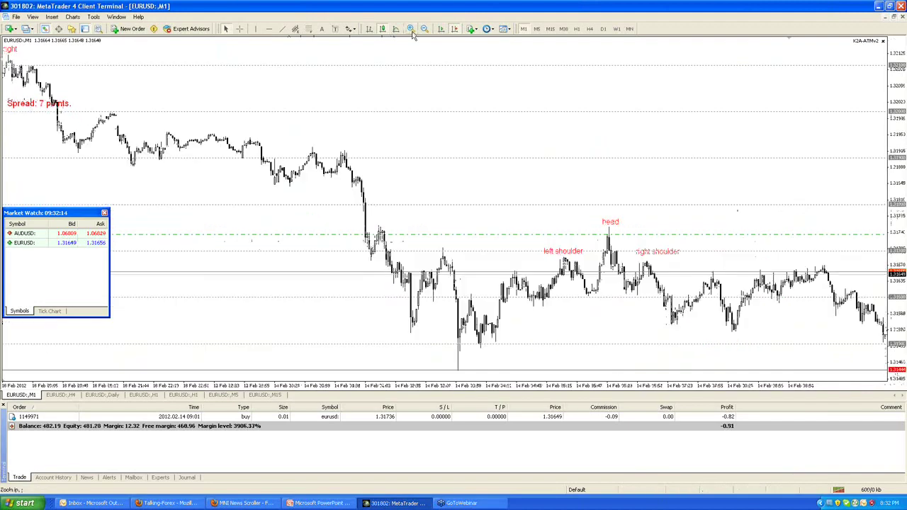
scroll(444, 223, down, 10)
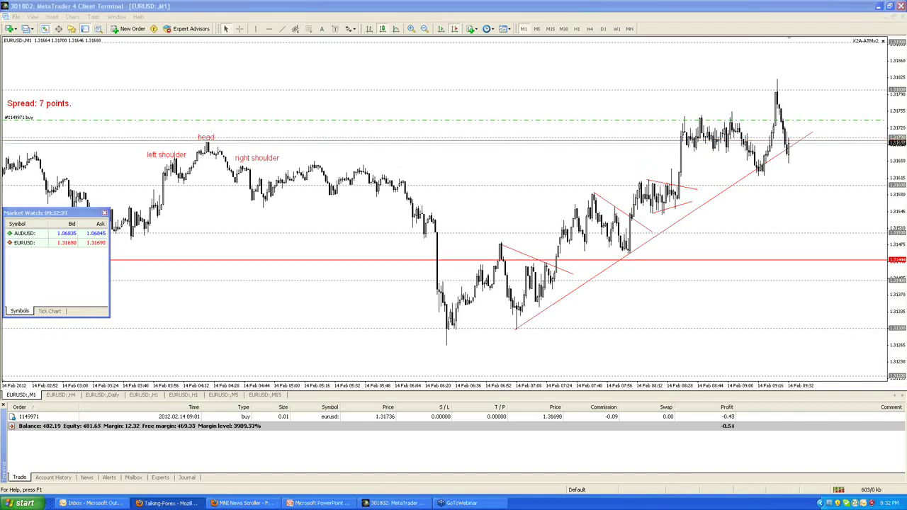
Switch to the Talking-Forex live headlines in Firefox and highlight the 20:30 UK RPI release to read it.
drag(906, 24, 428, 25)
double_click(428, 25)
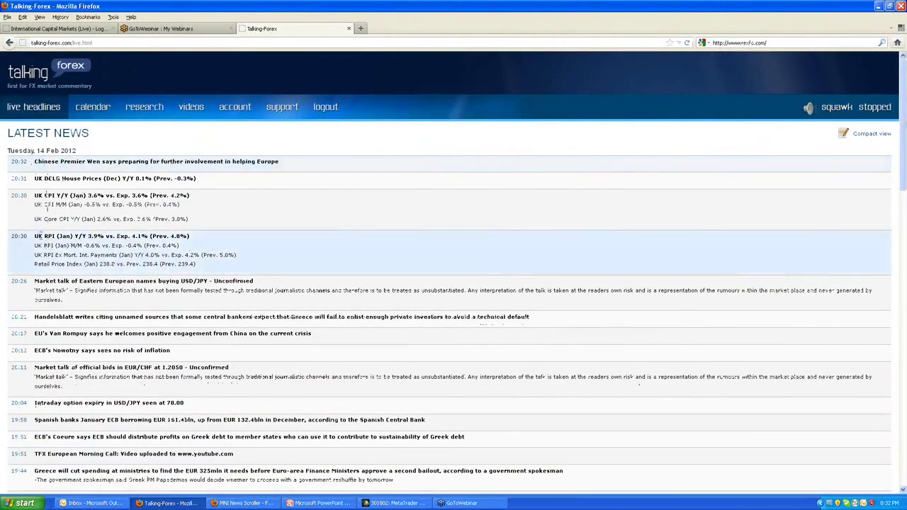
drag(34, 236, 234, 277)
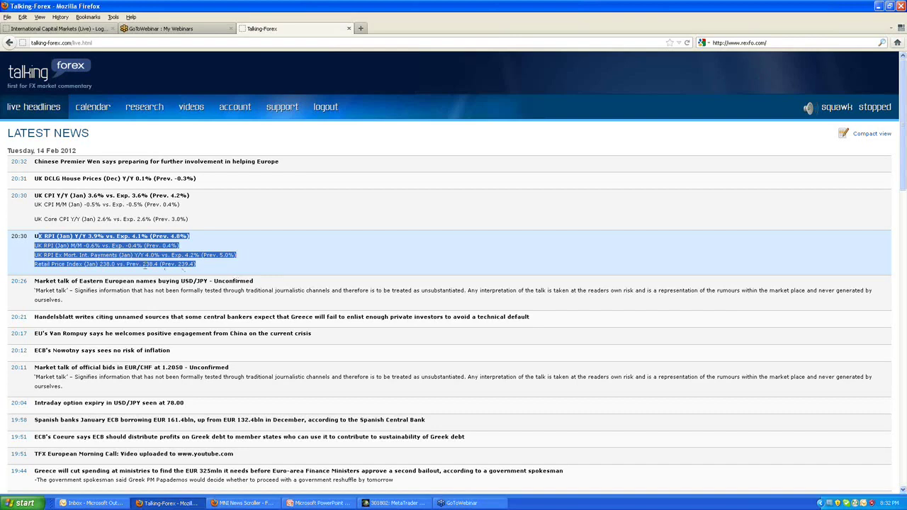
click(37, 245)
drag(36, 236, 170, 281)
click(171, 282)
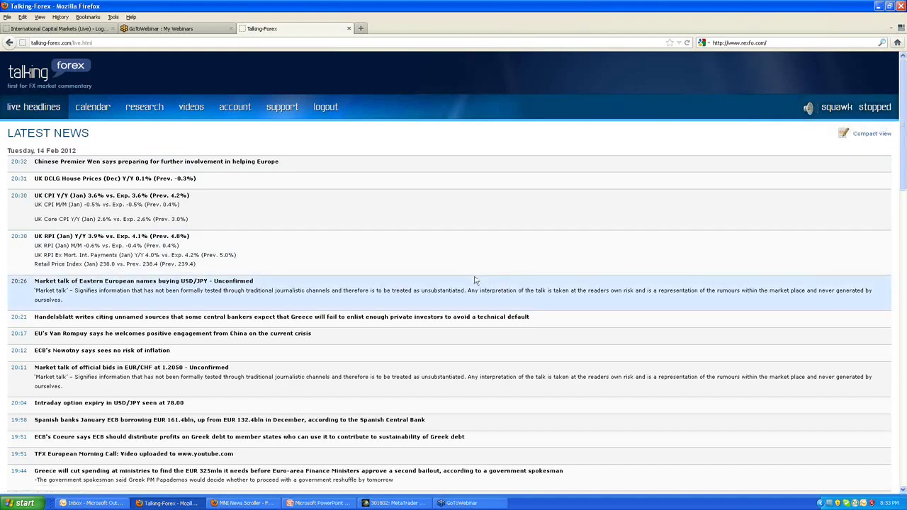
Switch back to the MetaTrader EURUSD M1 chart and examine the latest candles against the rising trendline at closer zoom.
click(116, 505)
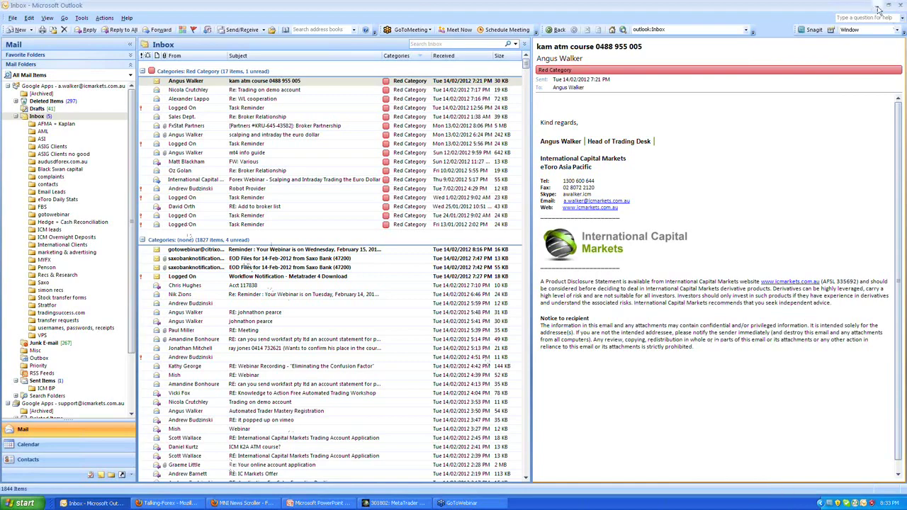
key(alt+Tab)
key(alt+Tab)
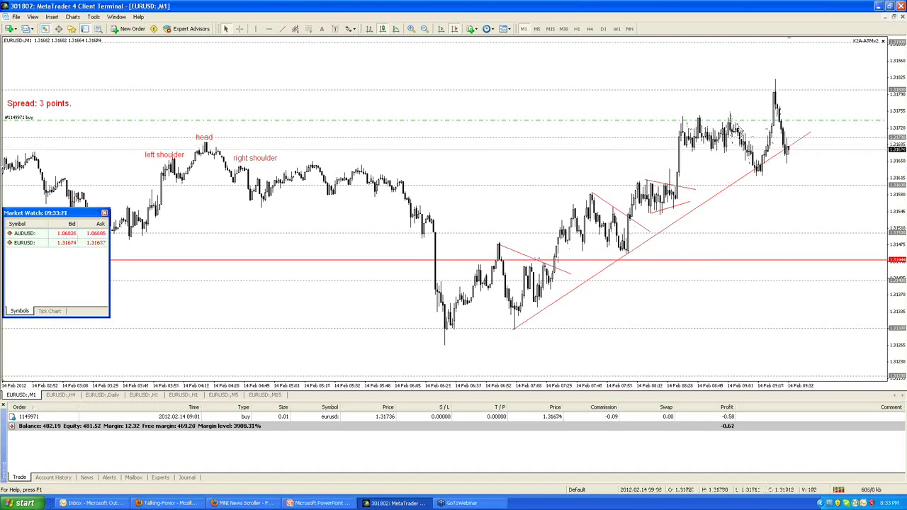
mouse_move(759, 176)
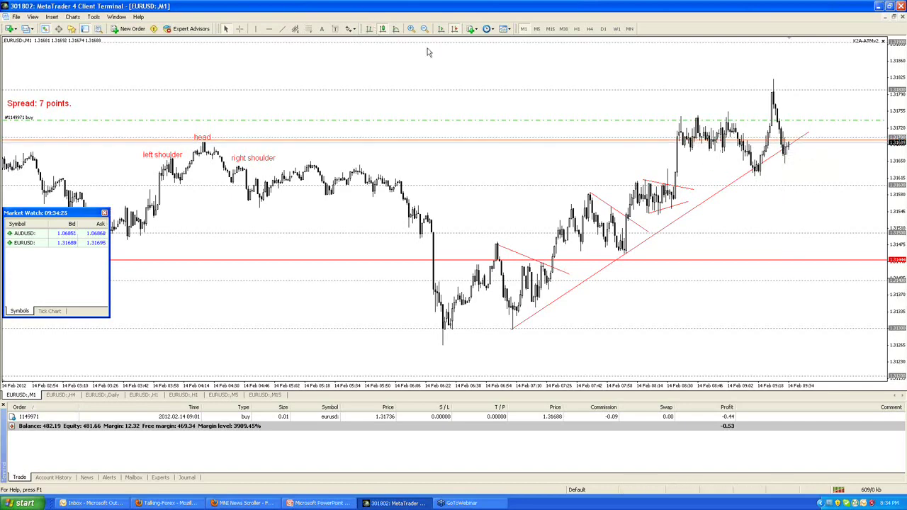
click(411, 28)
scroll(411, 233, down, 10)
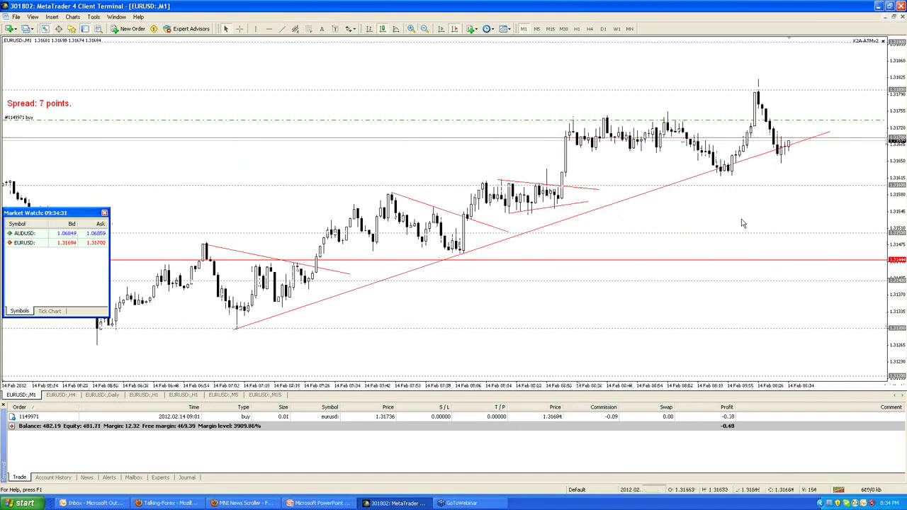
Add a red 20-period exponential Moving Average applied to Open to the EURUSD M1 chart, showing more candles.
click(424, 29)
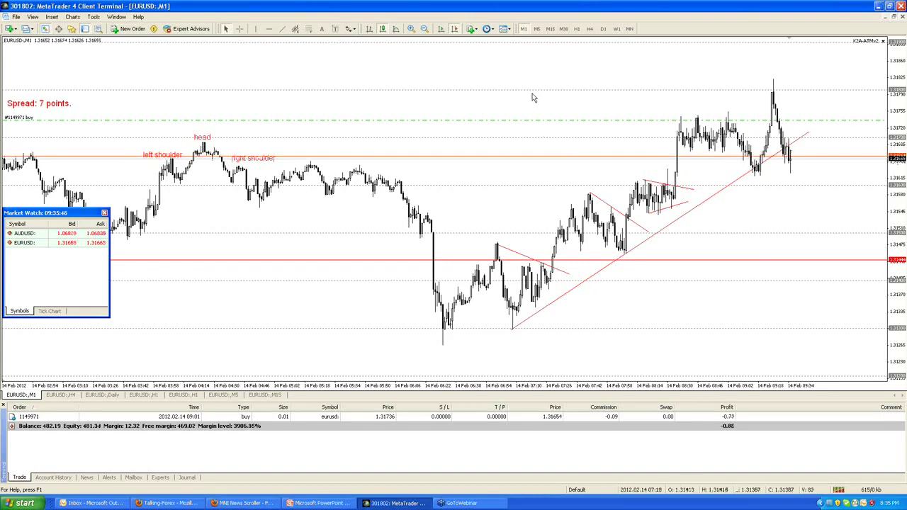
click(472, 29)
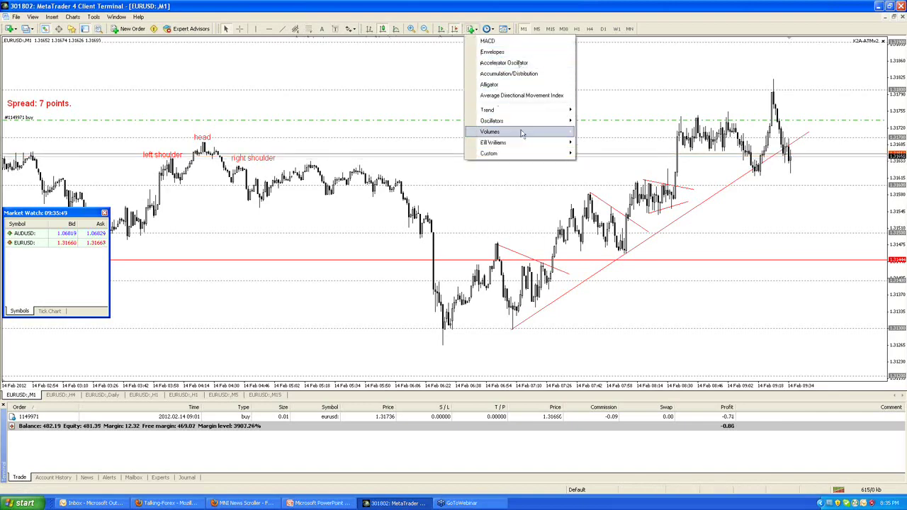
mouse_move(528, 112)
click(608, 142)
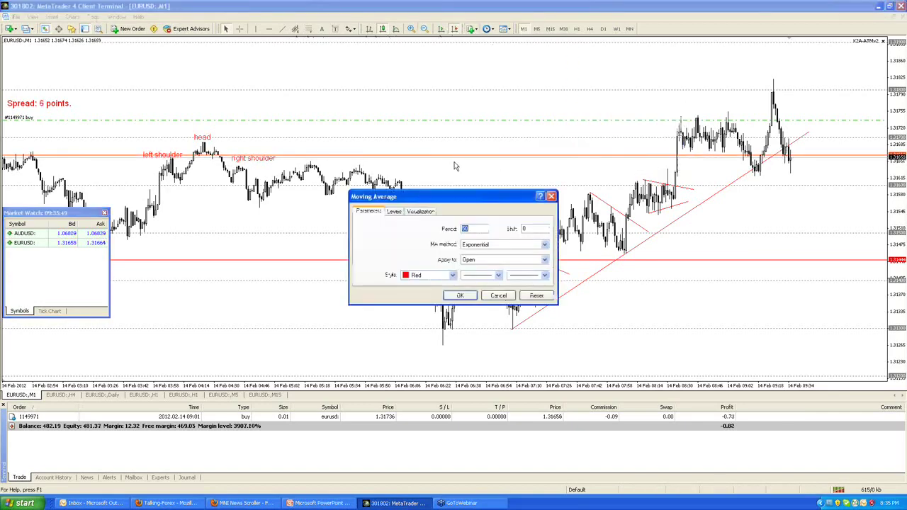
text(20)
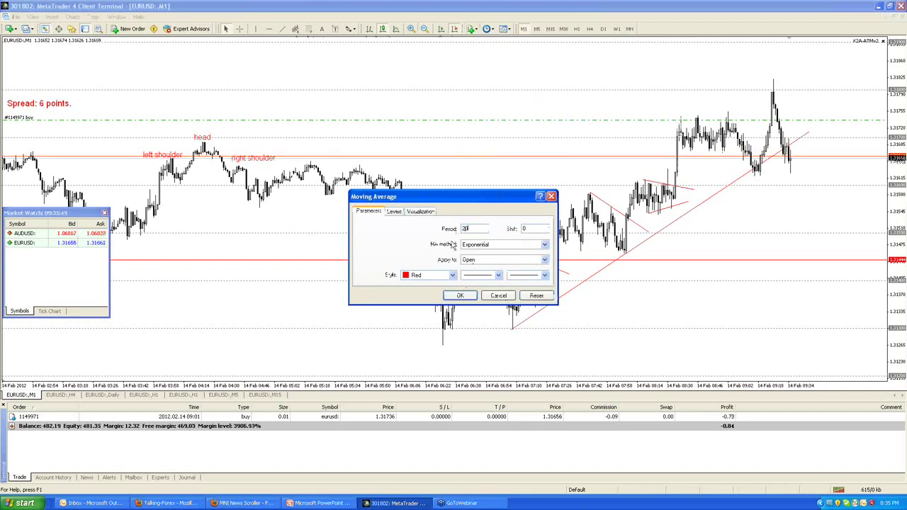
click(460, 296)
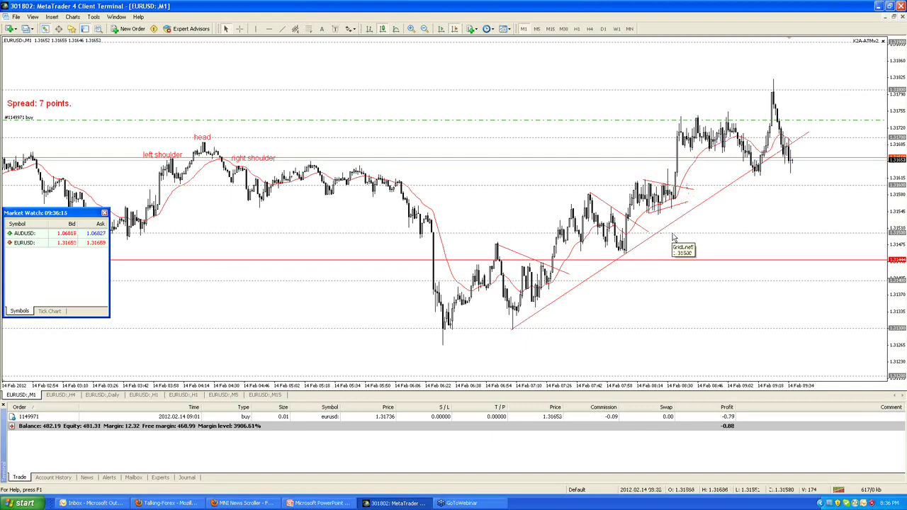
Delete the 20-period Moving Average indicator from the M1 chart.
right_click(591, 229)
right_click(593, 228)
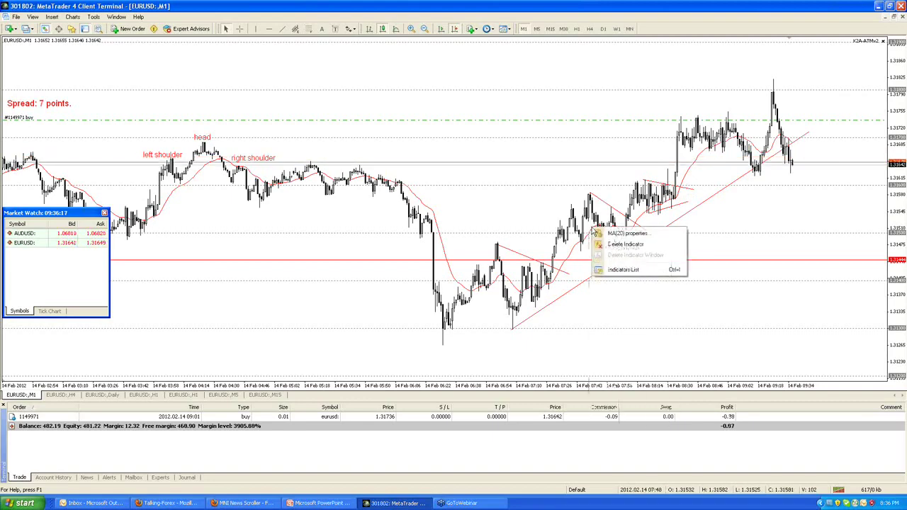
click(454, 228)
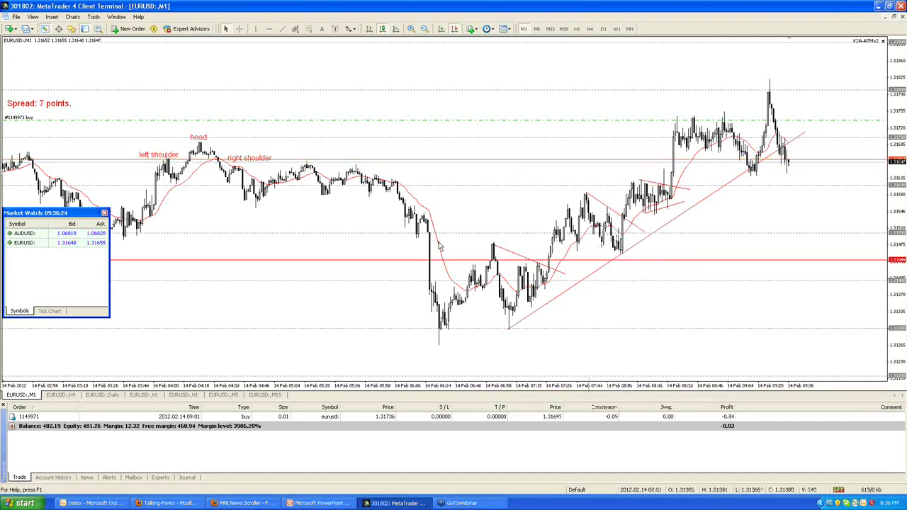
right_click(439, 246)
click(468, 259)
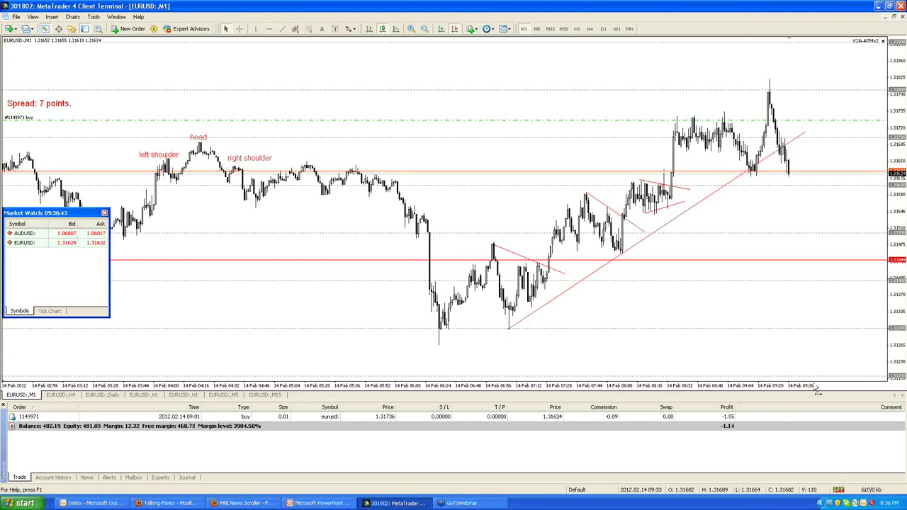
Draw a rising neckline under the labelled head and shoulders near 01:00 on 14 February, starting at the low after the left shoulder.
drag(350, 206, 640, 258)
drag(356, 227, 496, 241)
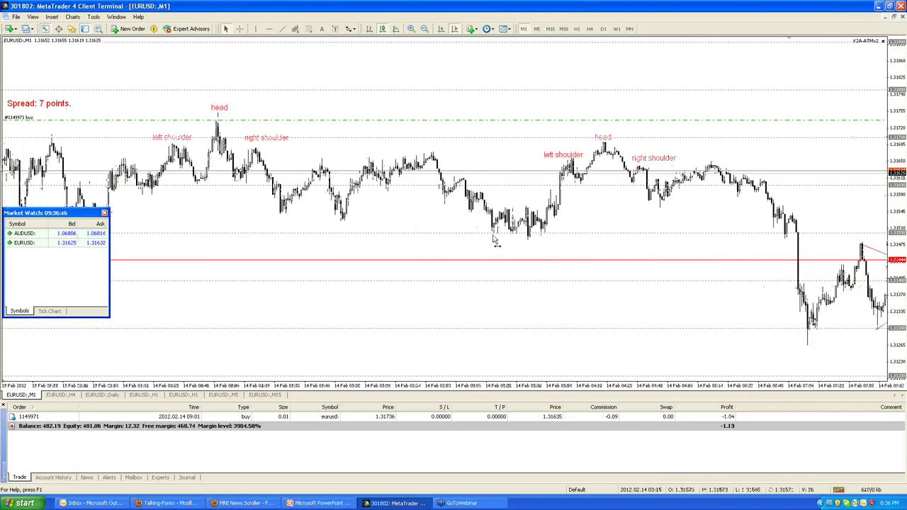
drag(368, 225, 496, 241)
drag(347, 248, 518, 280)
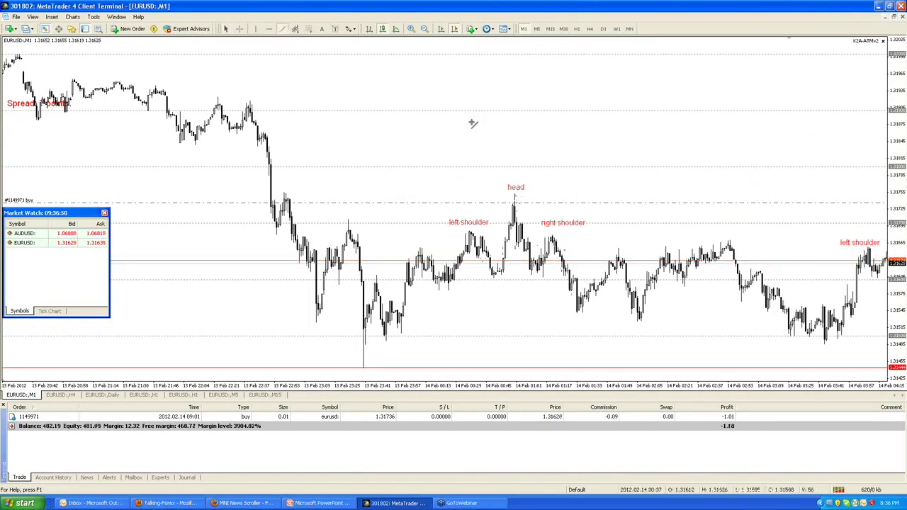
drag(449, 289, 618, 263)
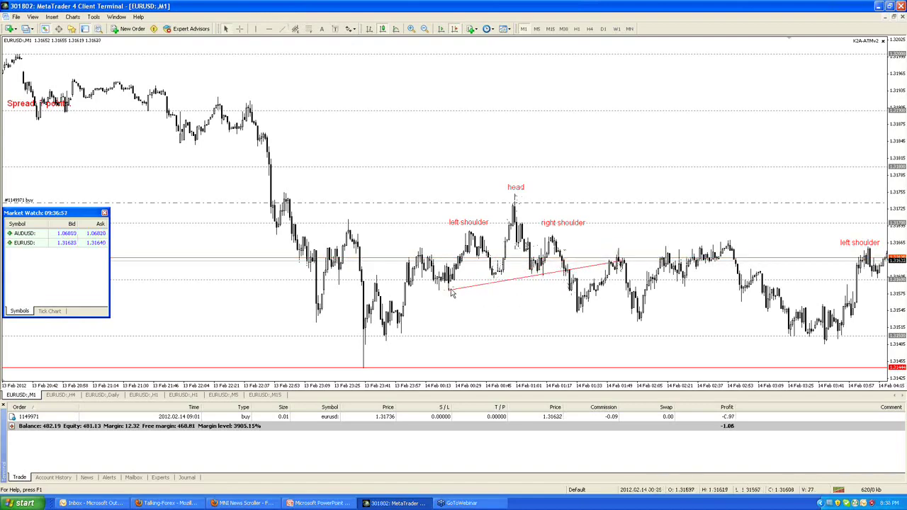
drag(450, 290, 490, 279)
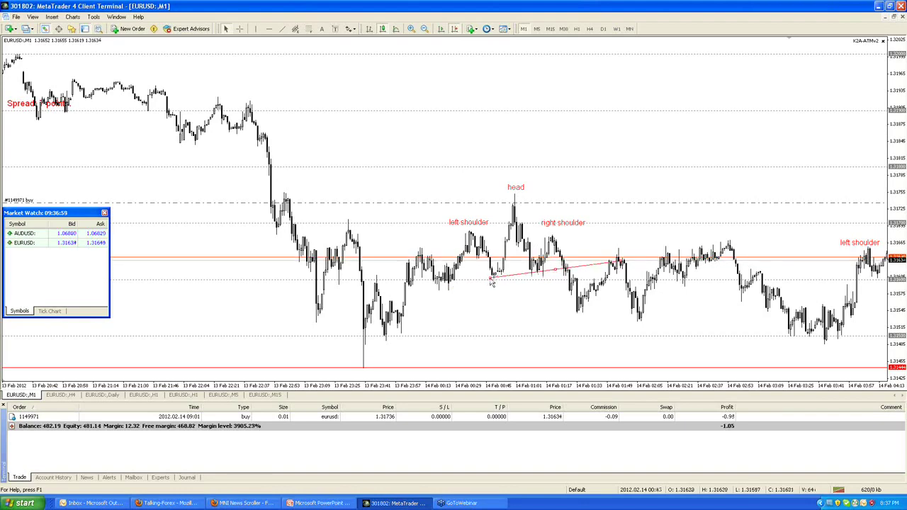
drag(615, 261, 612, 266)
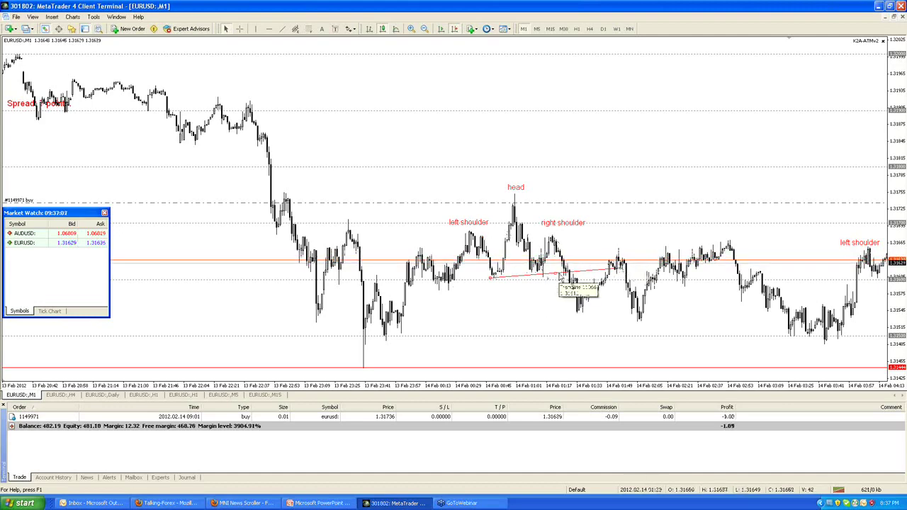
Delete the neckline under the early 14 February head and shoulders and return to the newest M1 candles.
right_click(618, 270)
click(641, 300)
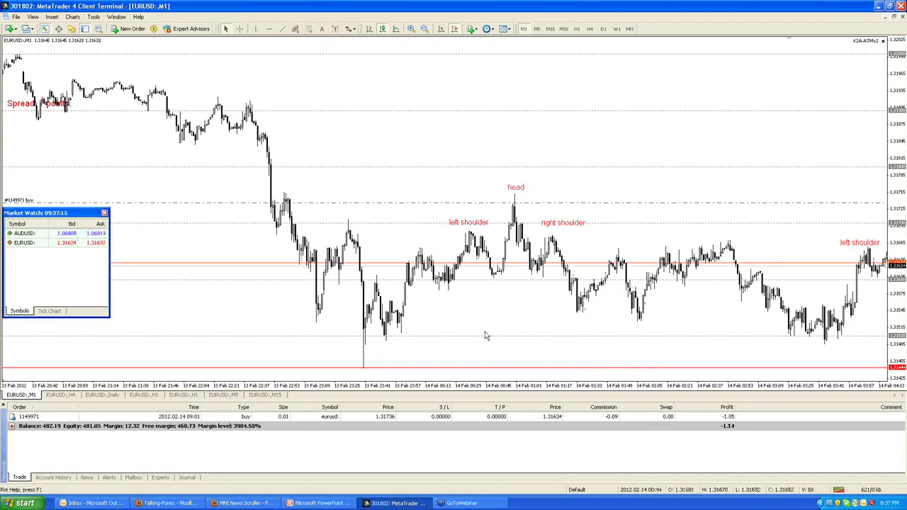
scroll(489, 305, down, 4)
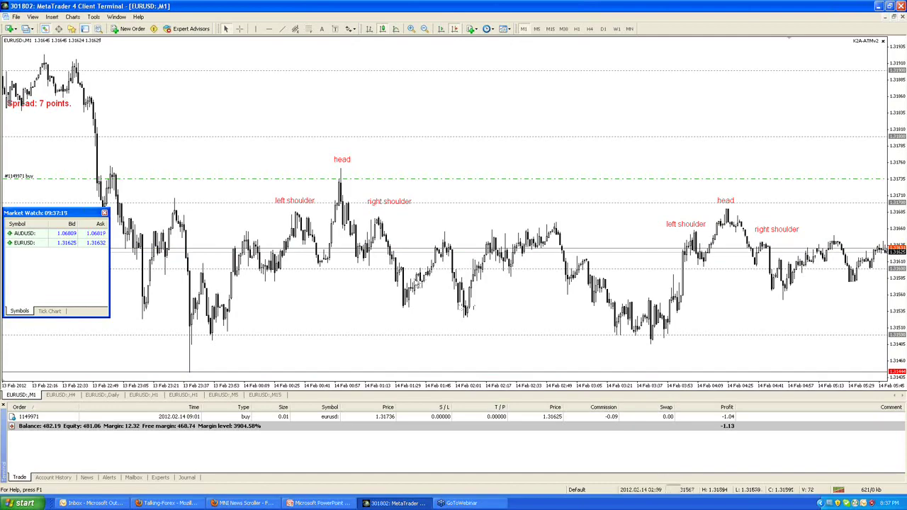
scroll(484, 222, up, 3)
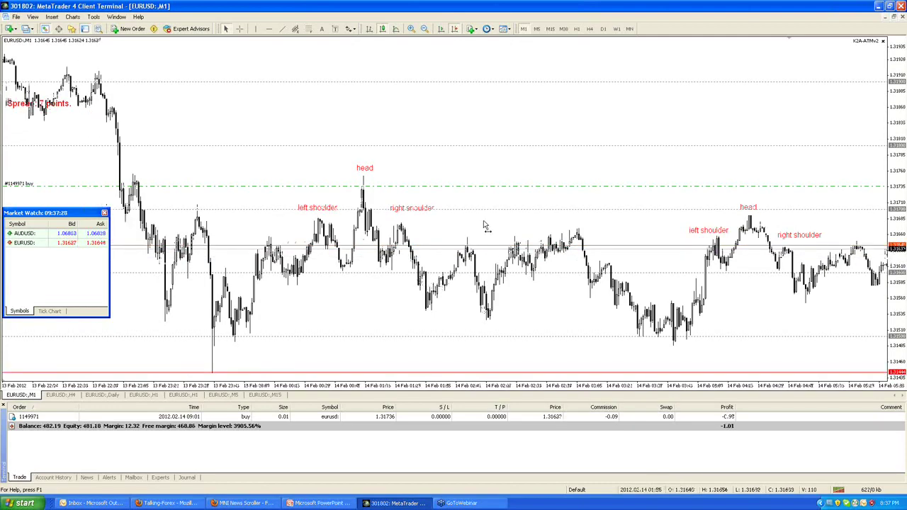
scroll(431, 210, down, 8)
scroll(431, 209, down, 6)
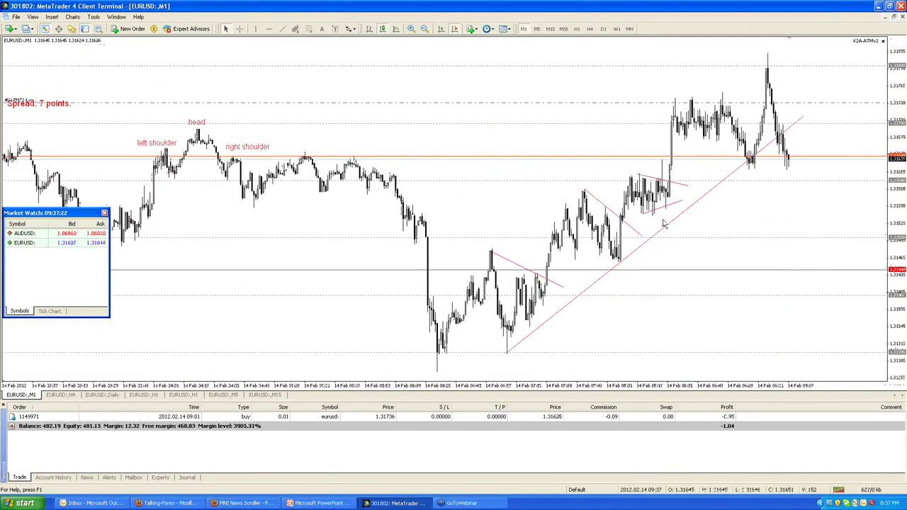
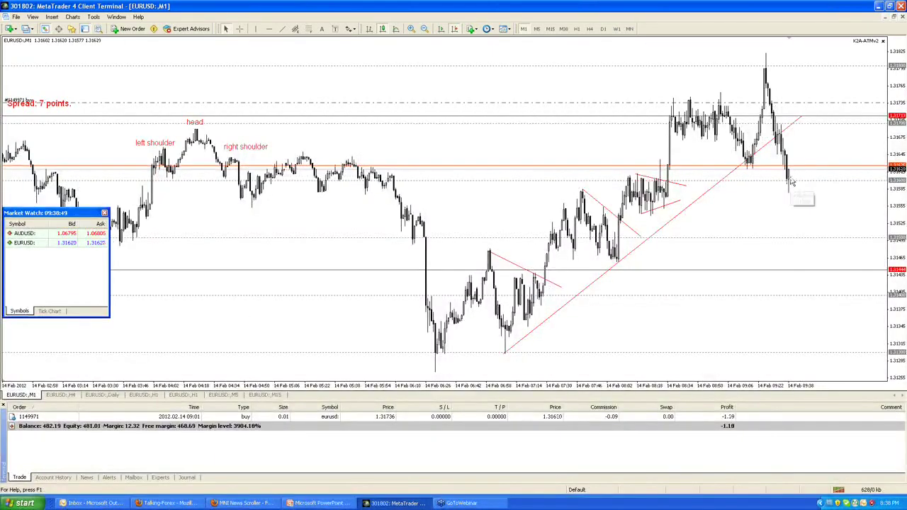
Buy 0.01 lots of EURUSD at market execution, with no stop loss or take profit.
right_click(759, 208)
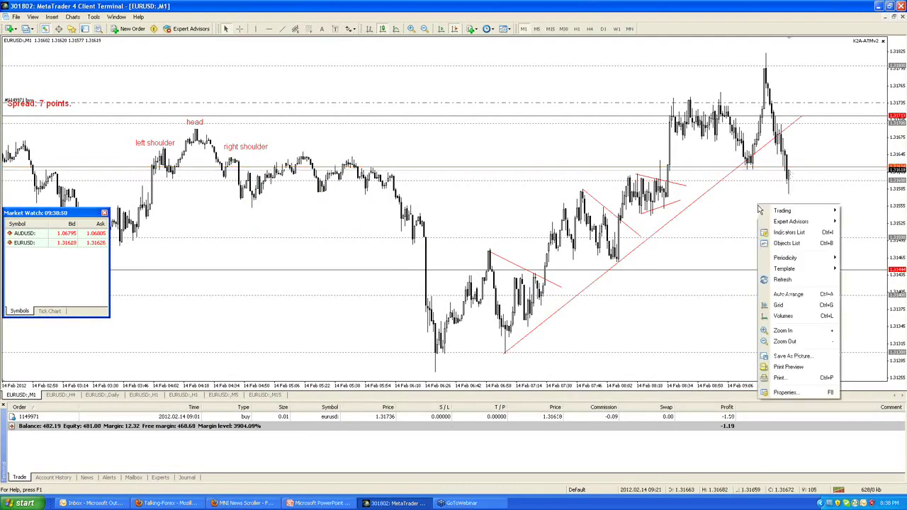
mouse_move(760, 210)
click(713, 210)
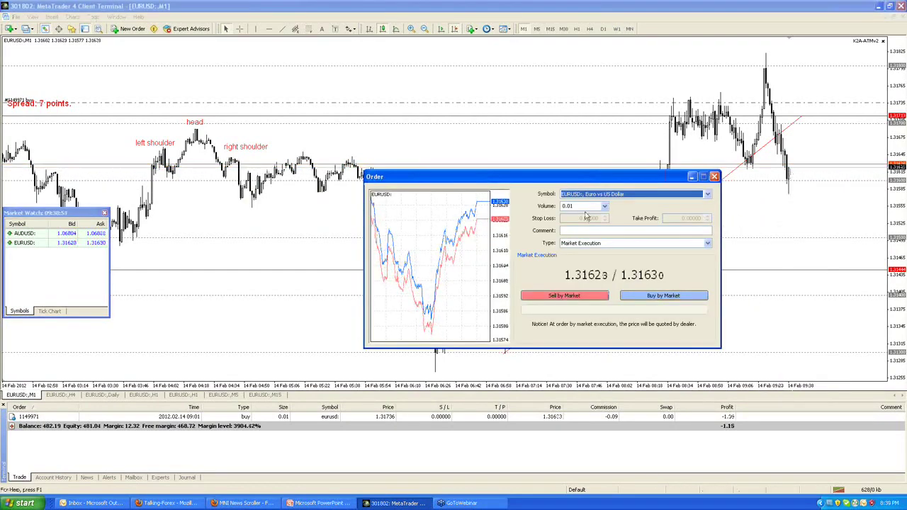
click(653, 298)
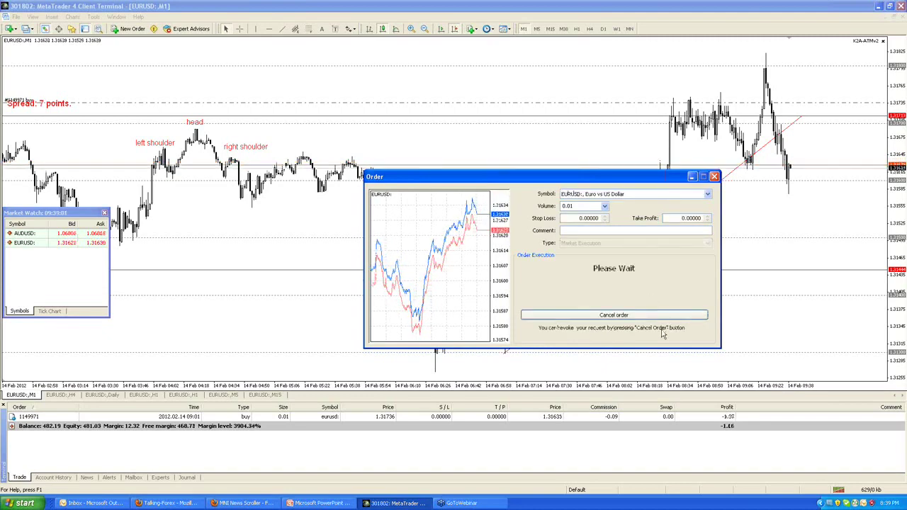
key(Return)
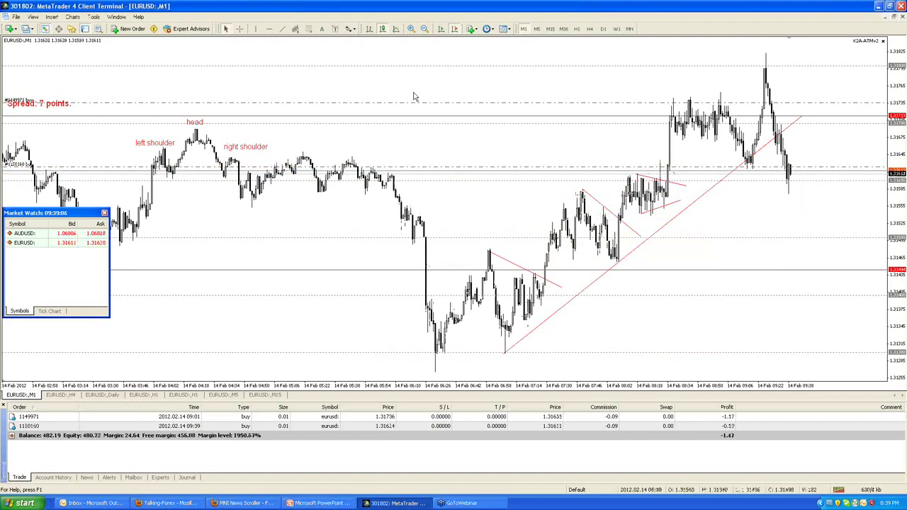
Check the level below the latest low with the crosshair and set the 09:39 buy position's stop loss to 1.31573.
click(240, 29)
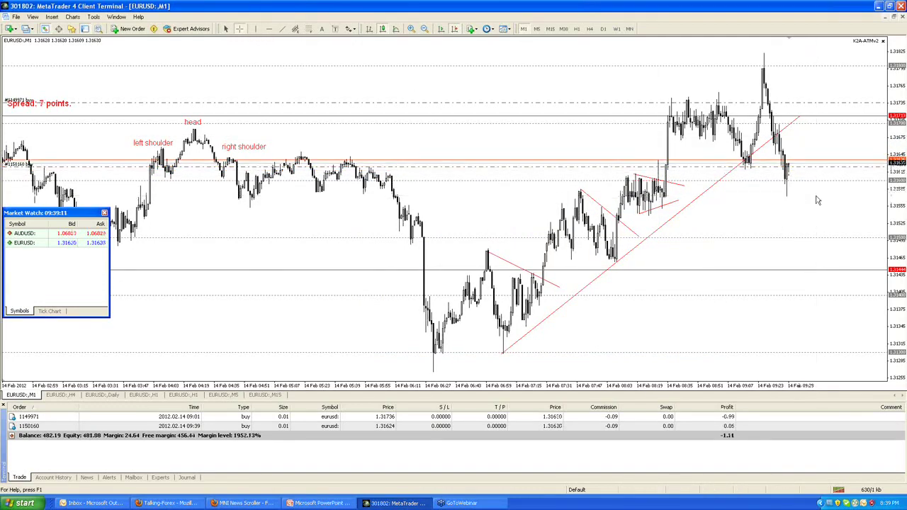
click(801, 229)
double_click(734, 429)
key(Escape)
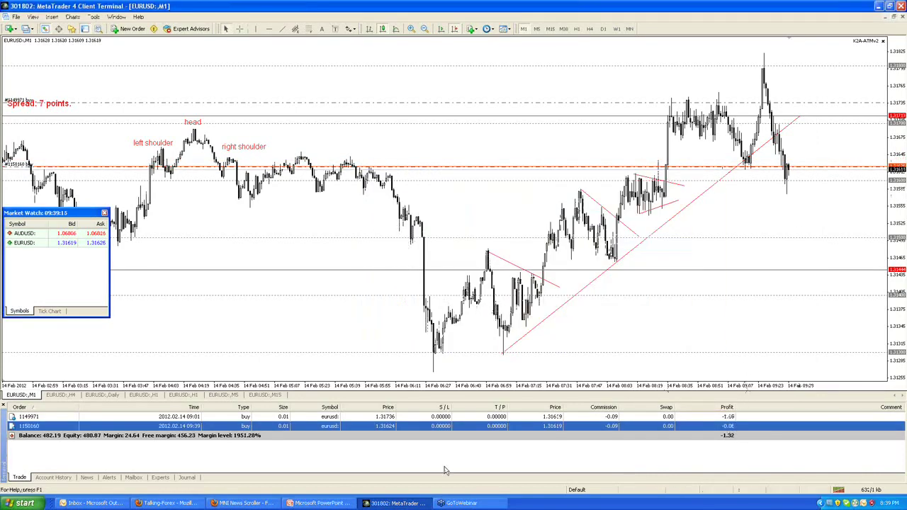
double_click(393, 429)
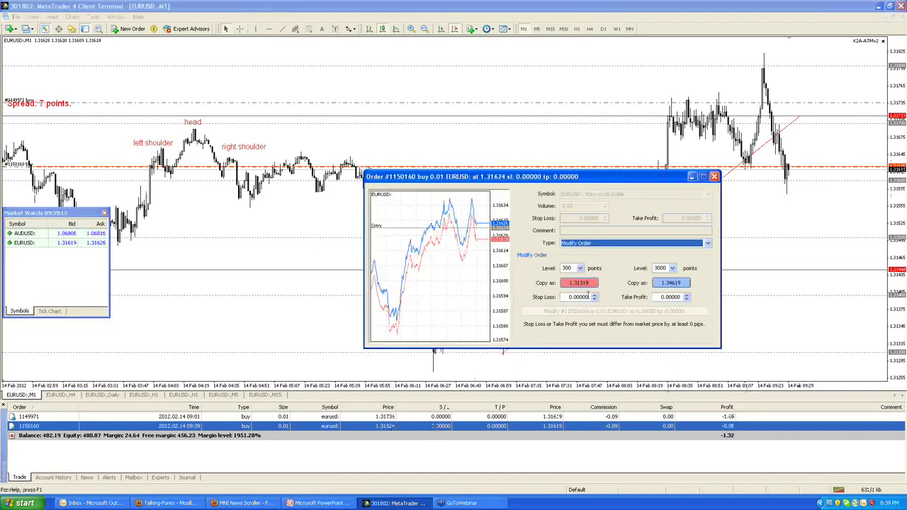
double_click(571, 297)
text(1.31330)
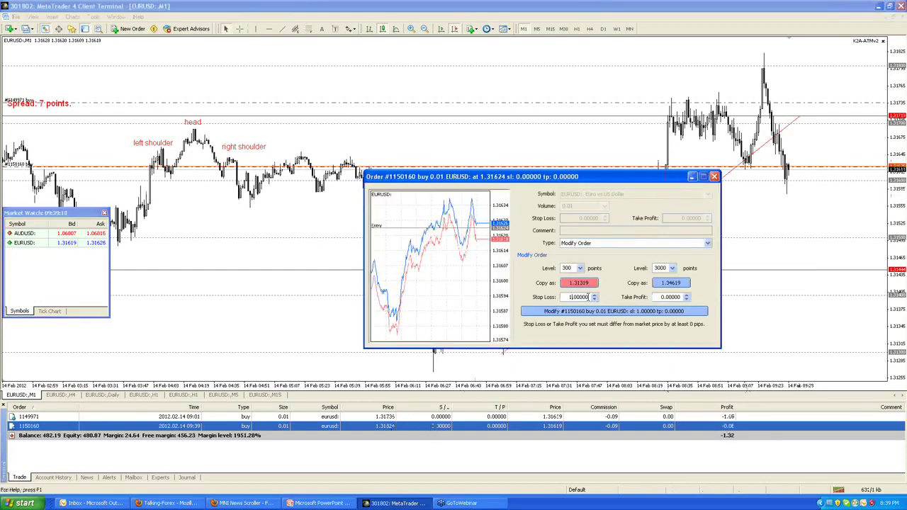
click(603, 312)
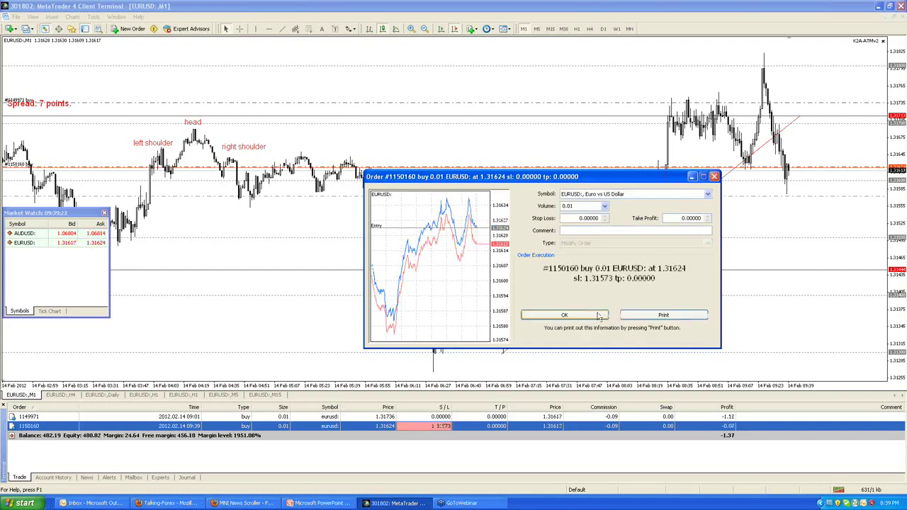
click(599, 316)
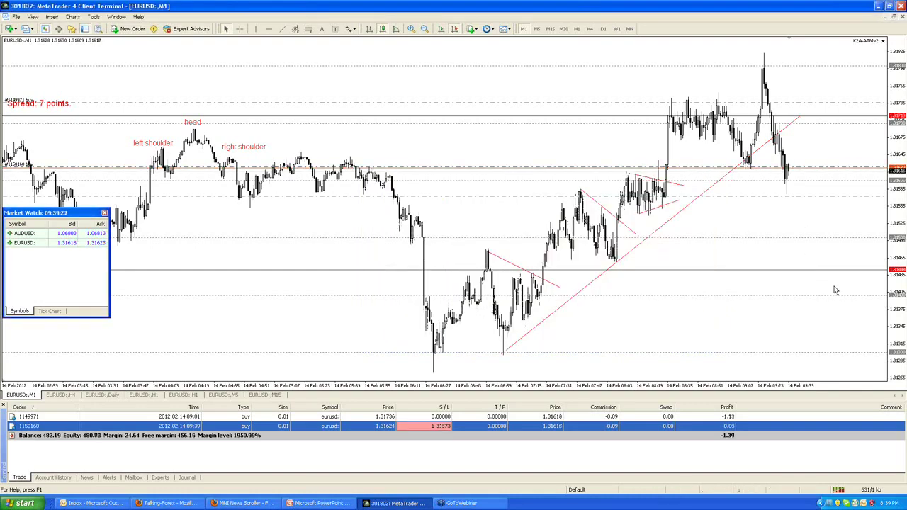
Check the target level above the current price with the crosshair and set the 09:39 buy position's take profit to 1.31680.
click(239, 28)
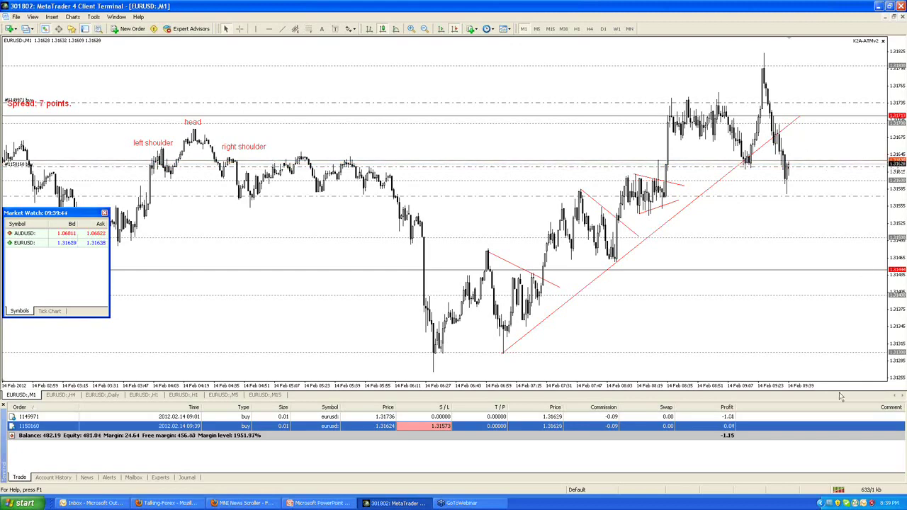
double_click(497, 426)
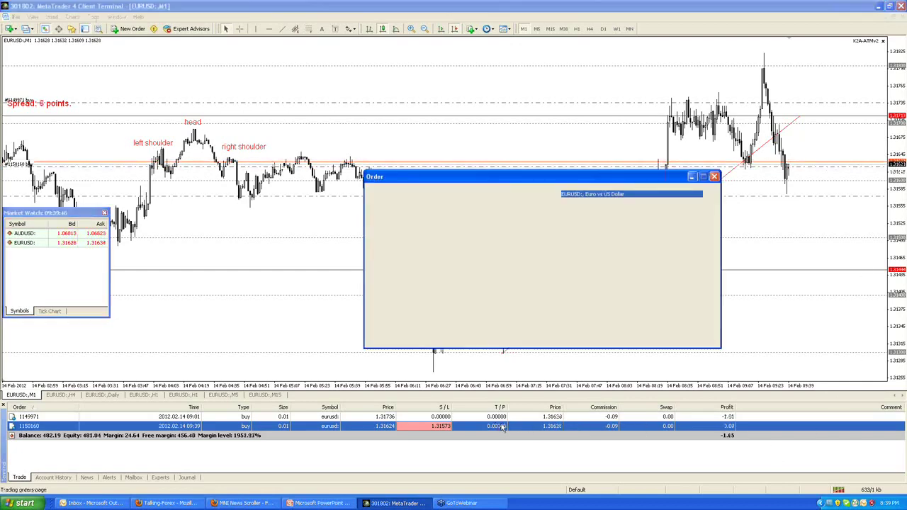
click(658, 299)
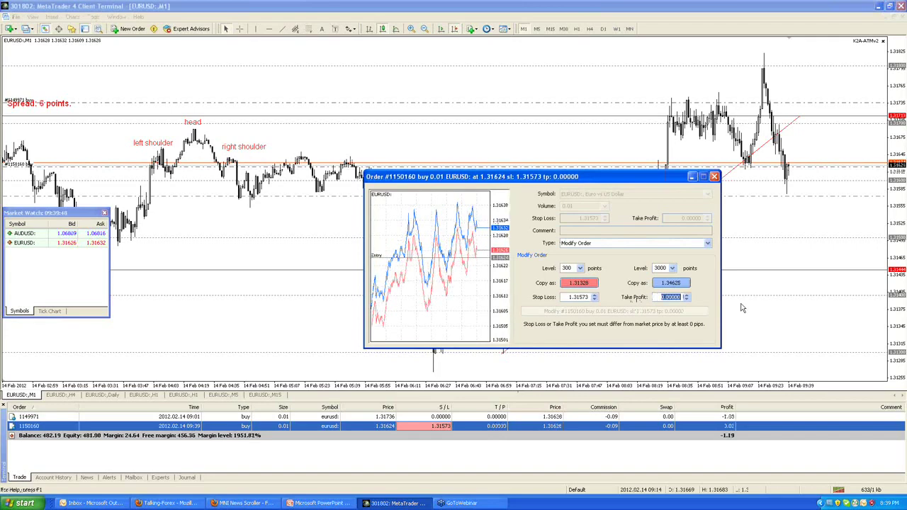
text(35)
text(1680)
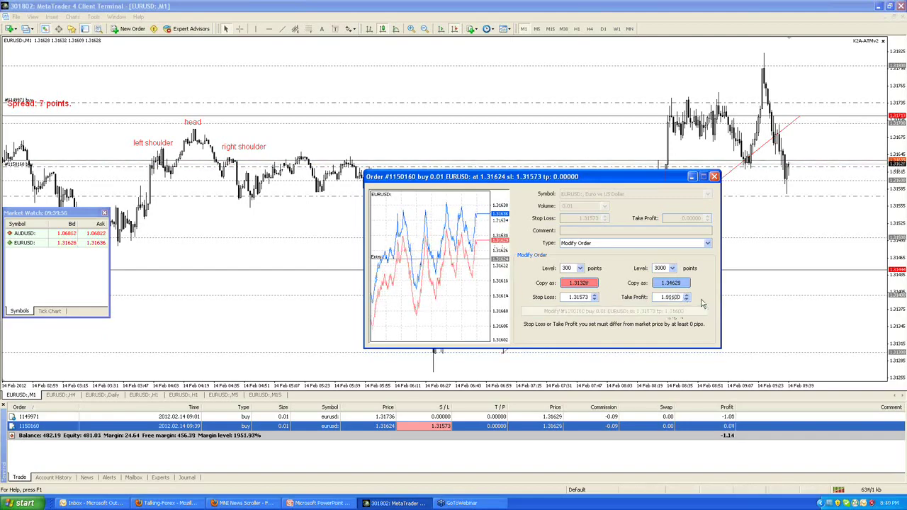
click(702, 305)
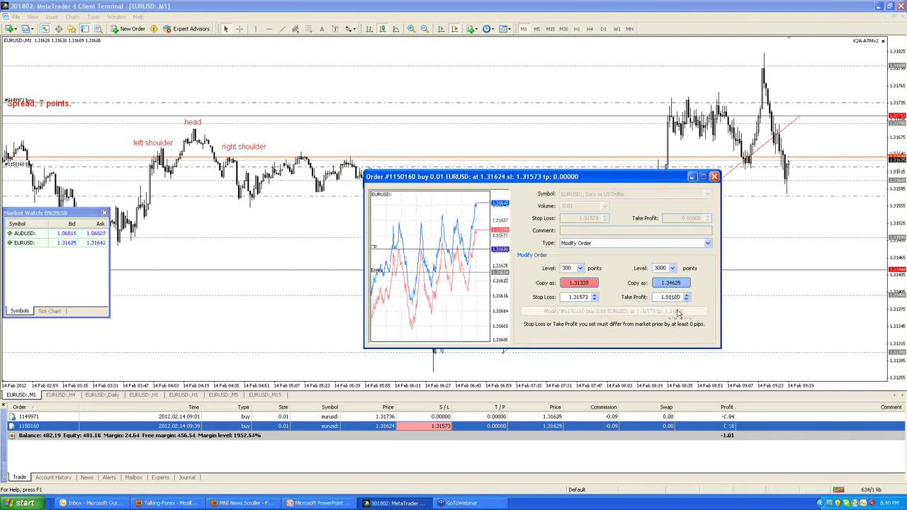
click(839, 147)
click(241, 29)
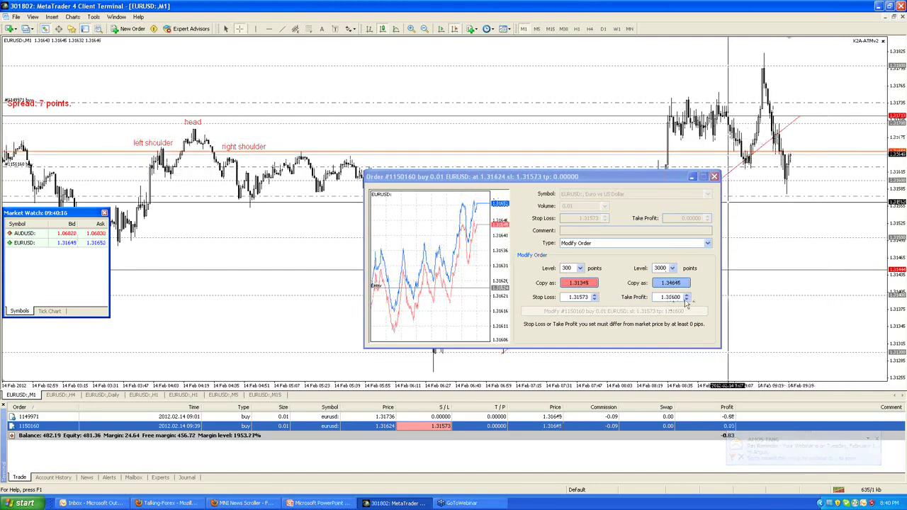
click(719, 299)
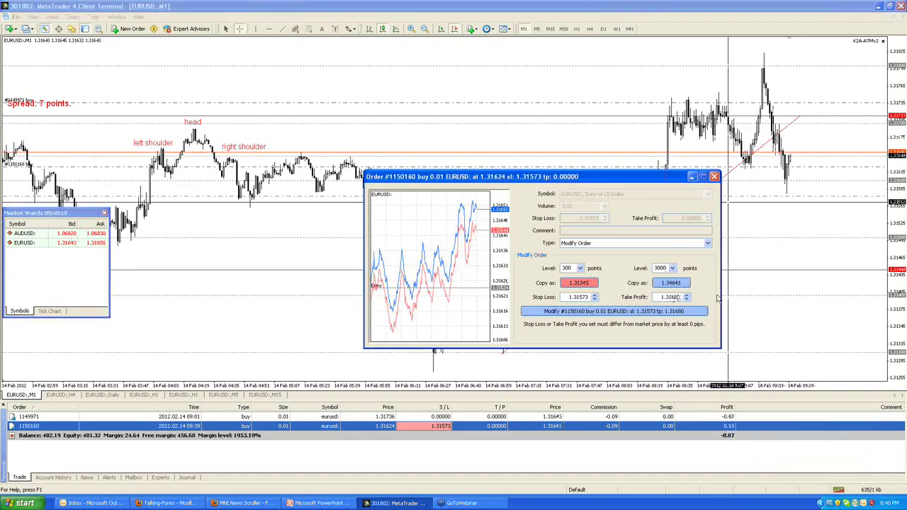
click(683, 317)
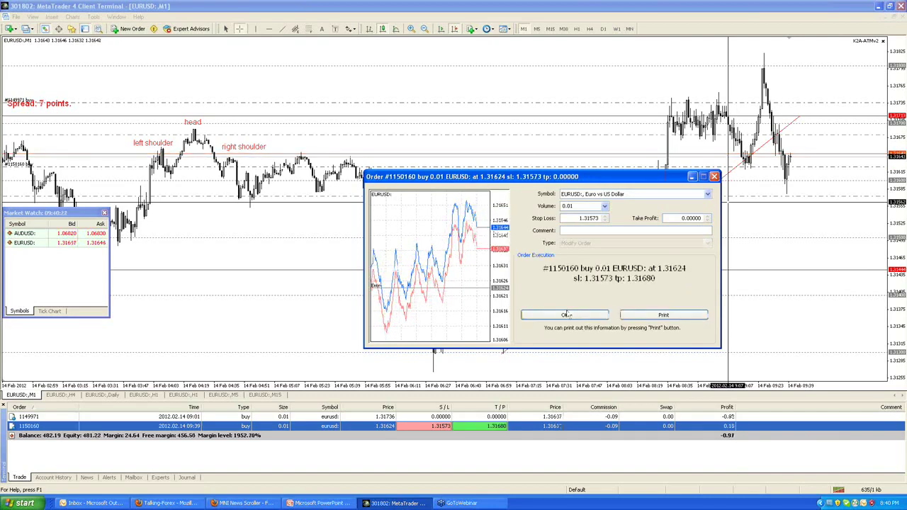
click(571, 312)
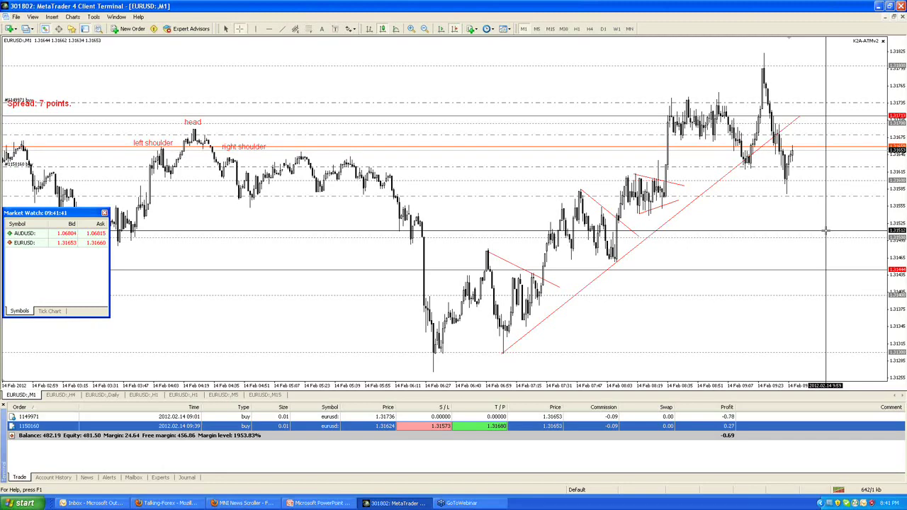
Examine the latest M1 candles and review the closed 09:39 buy trade in the account history.
click(806, 193)
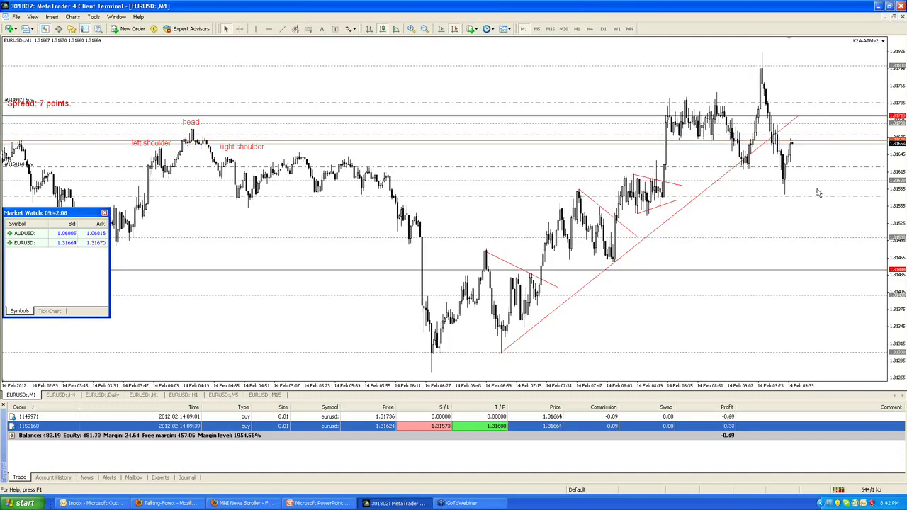
click(414, 32)
drag(675, 219, 29, 174)
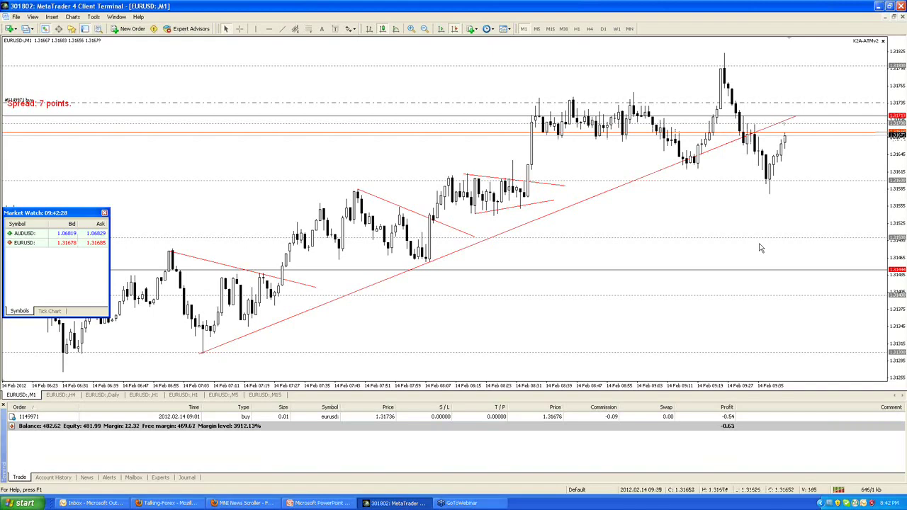
click(423, 30)
click(423, 30)
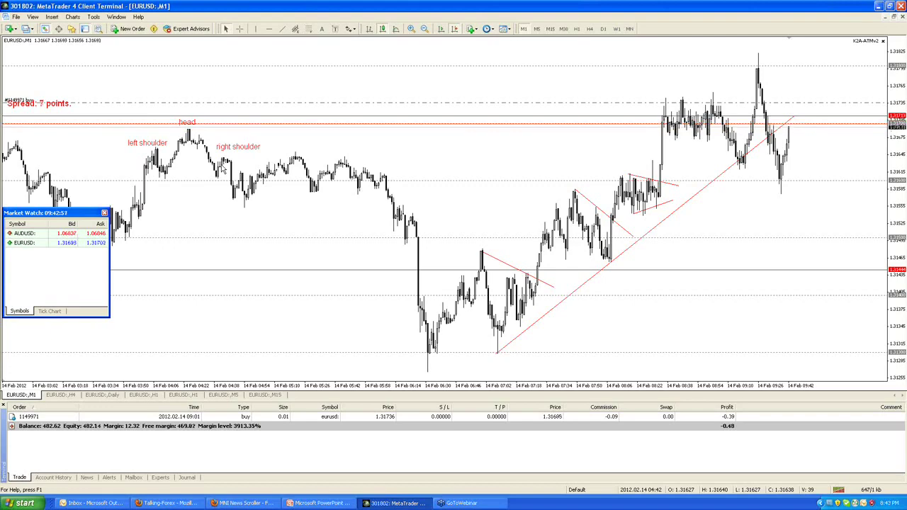
click(63, 478)
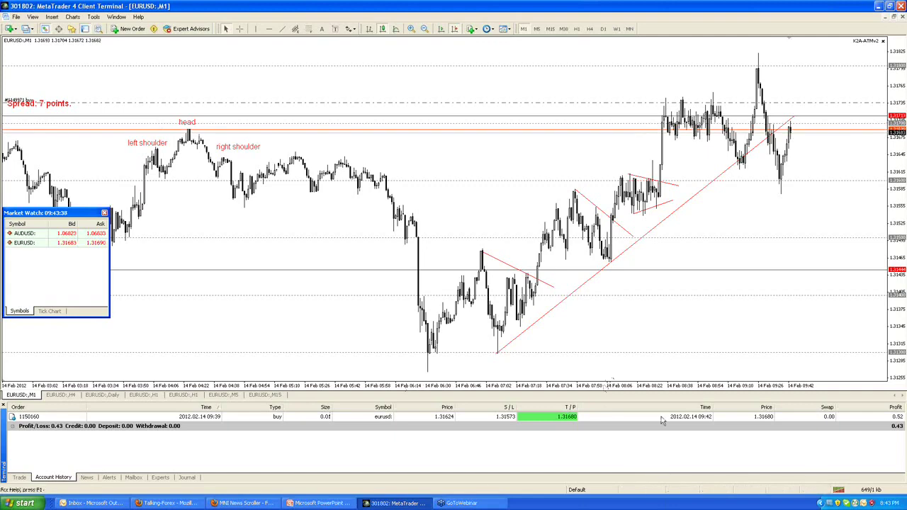
click(266, 418)
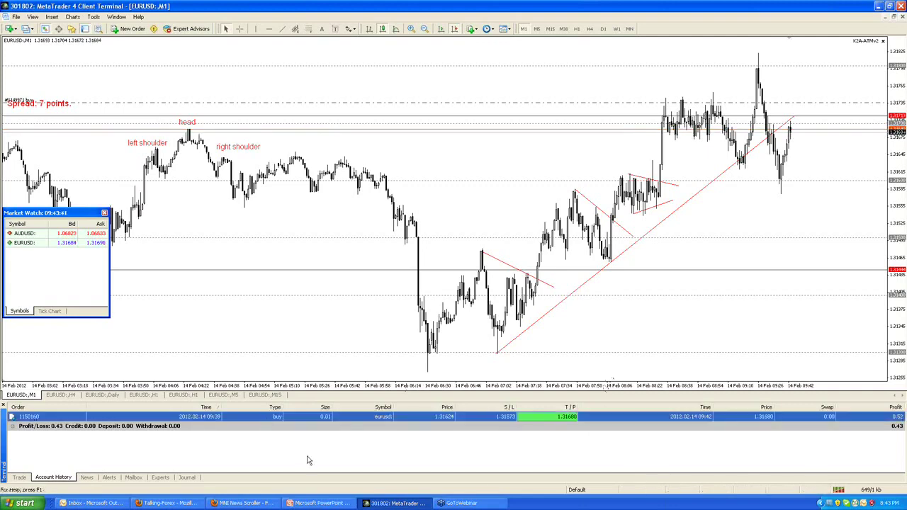
click(19, 477)
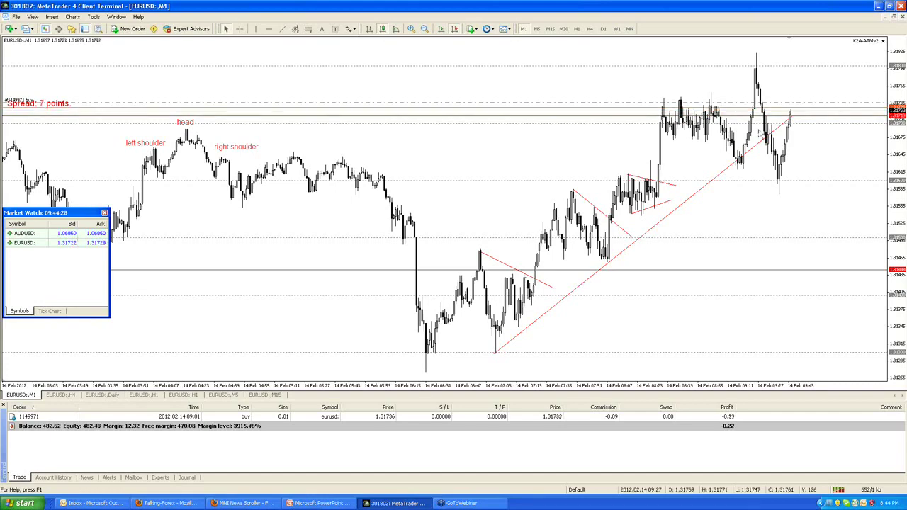
Close the 09:01 EURUSD buy position of 0.01 lots at market and review the closed trades in the account history.
double_click(709, 416)
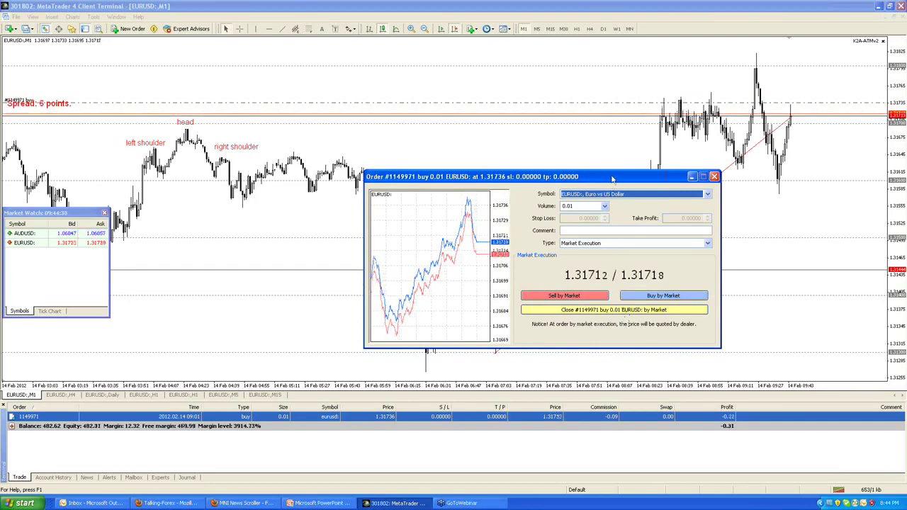
drag(613, 178, 550, 180)
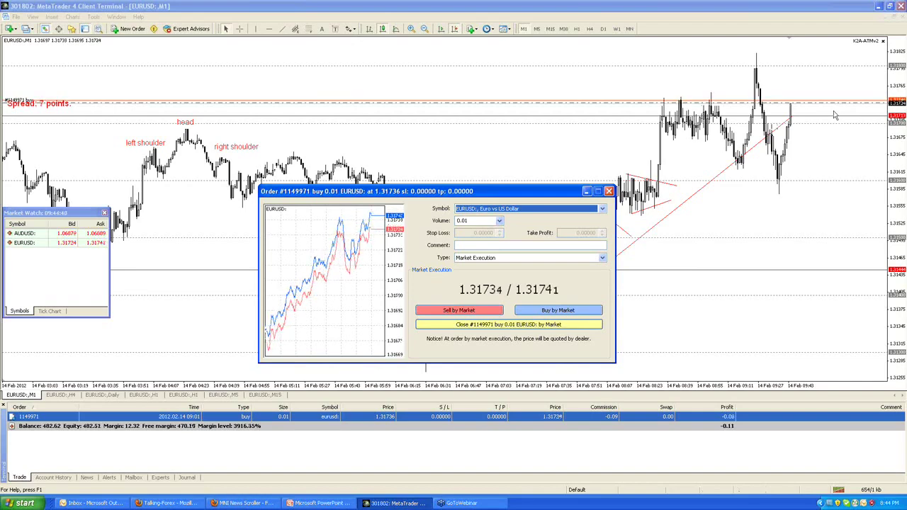
click(40, 282)
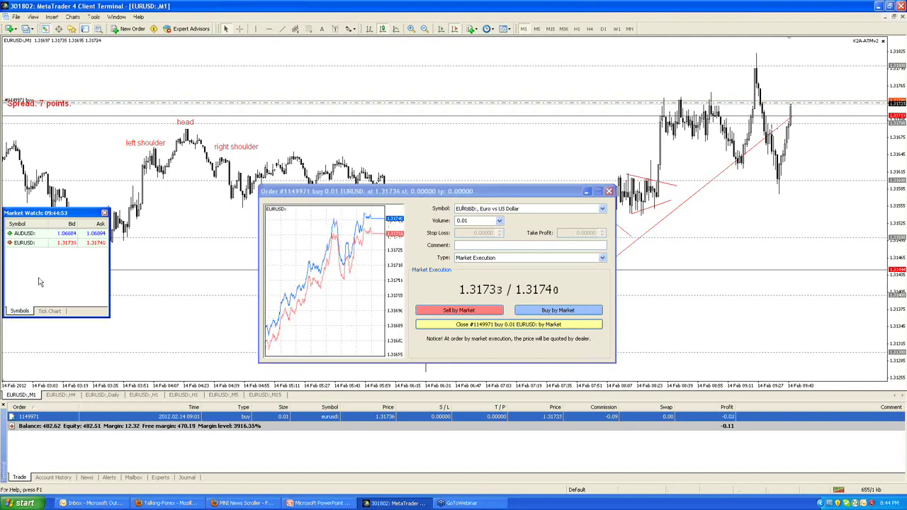
click(532, 196)
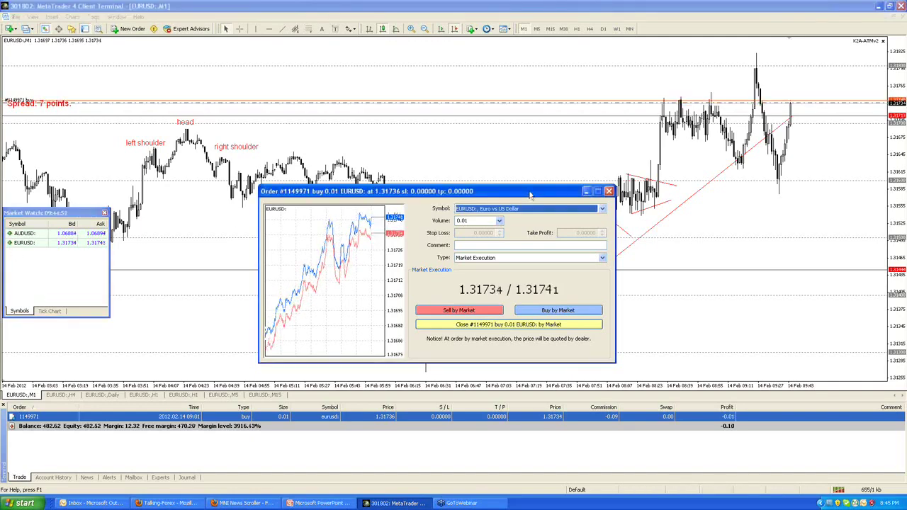
drag(532, 197, 530, 186)
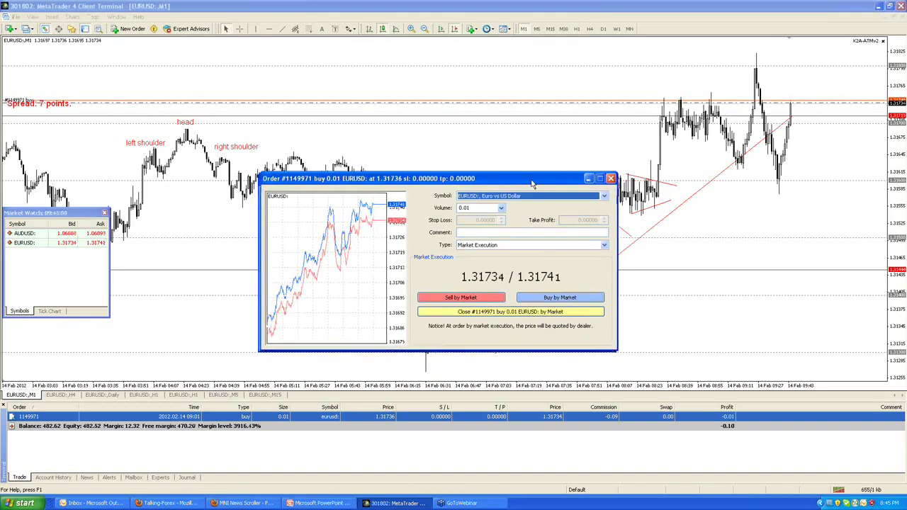
drag(531, 184, 567, 206)
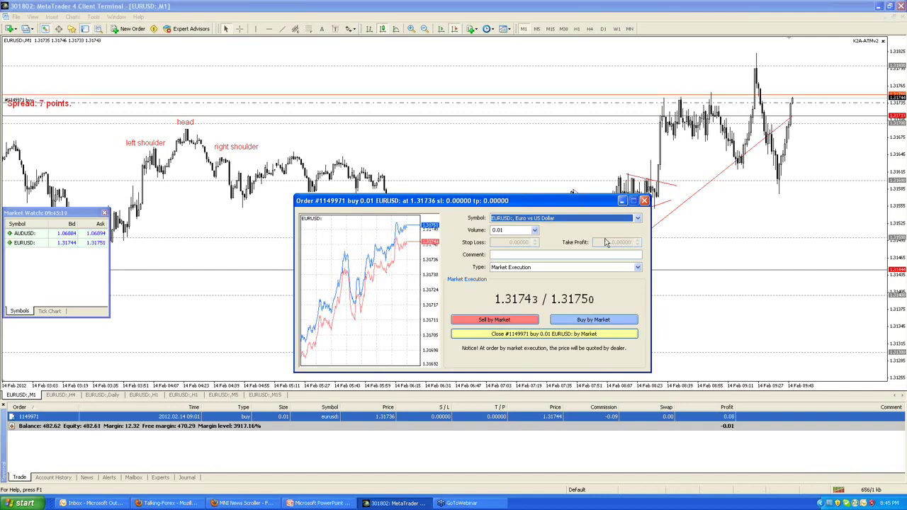
click(616, 339)
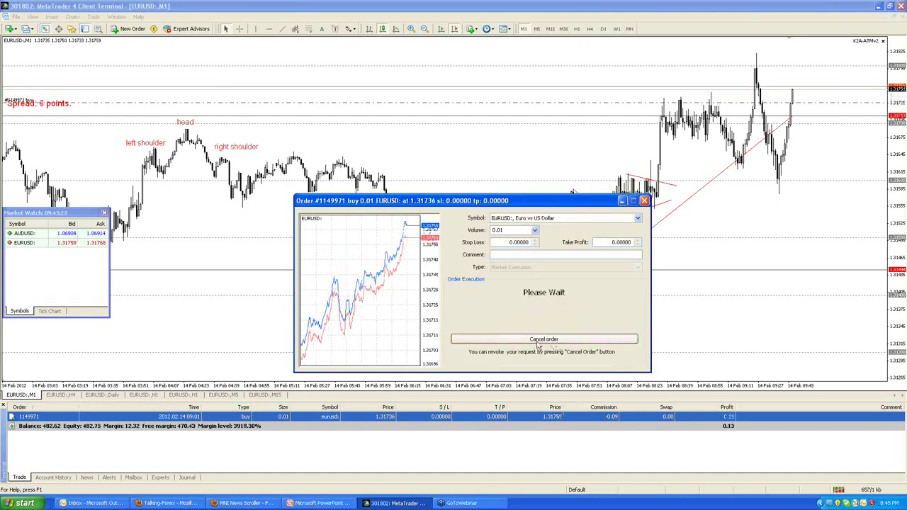
click(507, 340)
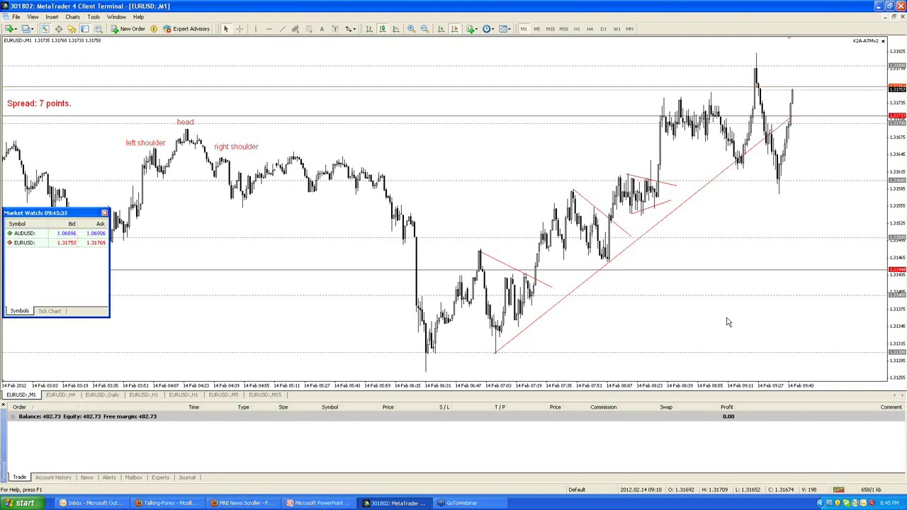
click(55, 477)
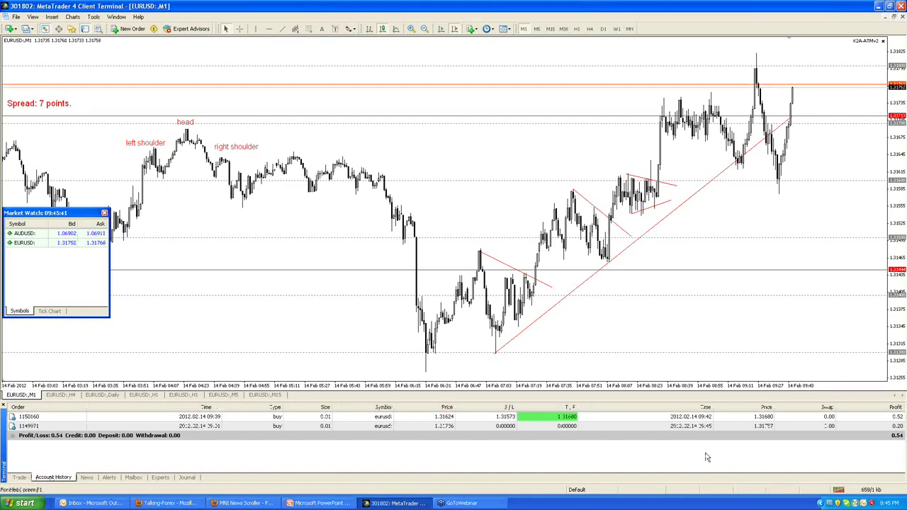
click(20, 478)
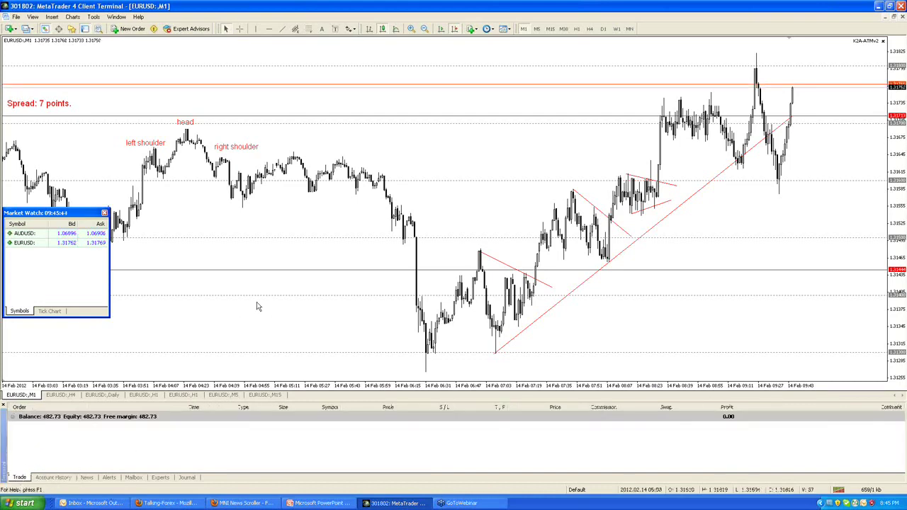
Move the upper horizontal line on the M1 chart up to 1.31735.
scroll(820, 215, down, 1)
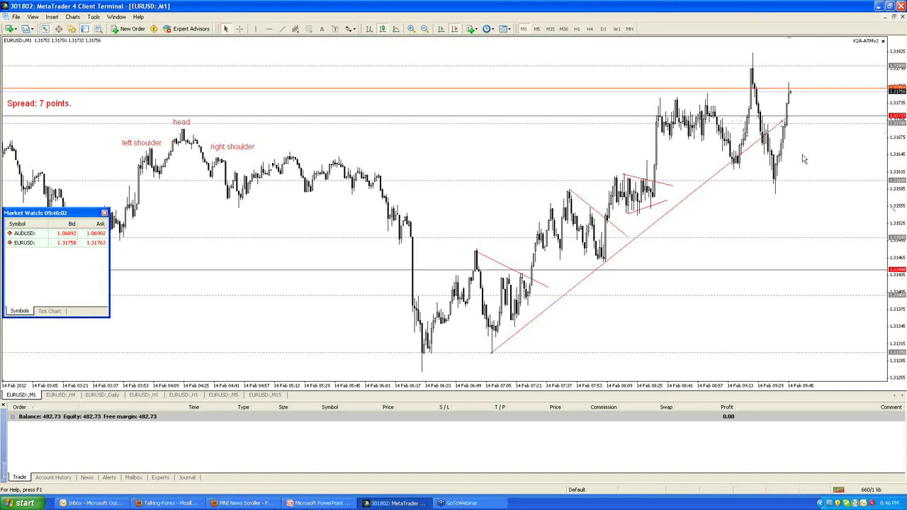
drag(806, 118, 813, 108)
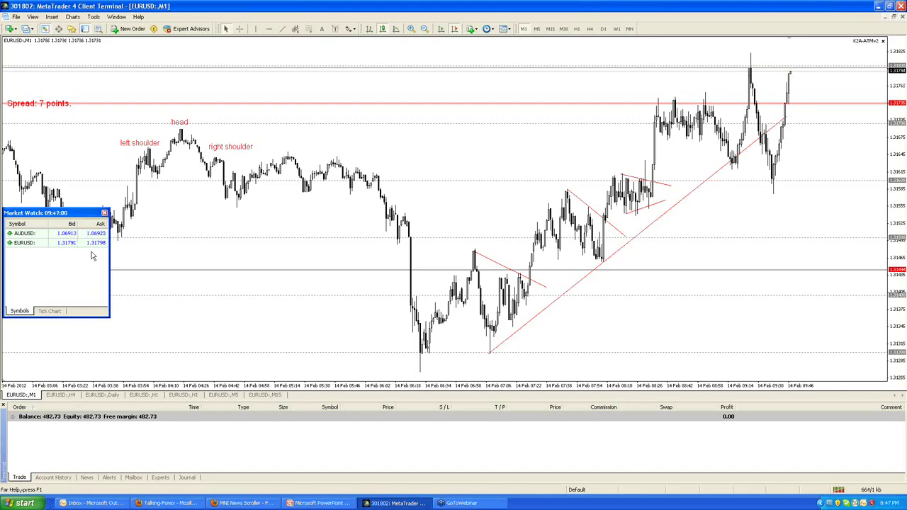
Compare the M1 price move with the two EURUSD H1 charts and return to the full-size M1 chart.
click(144, 395)
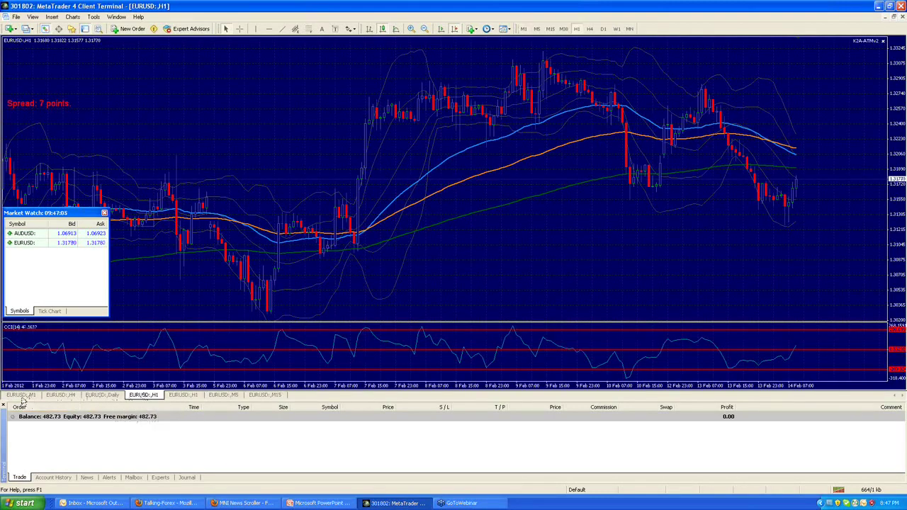
click(22, 395)
click(188, 396)
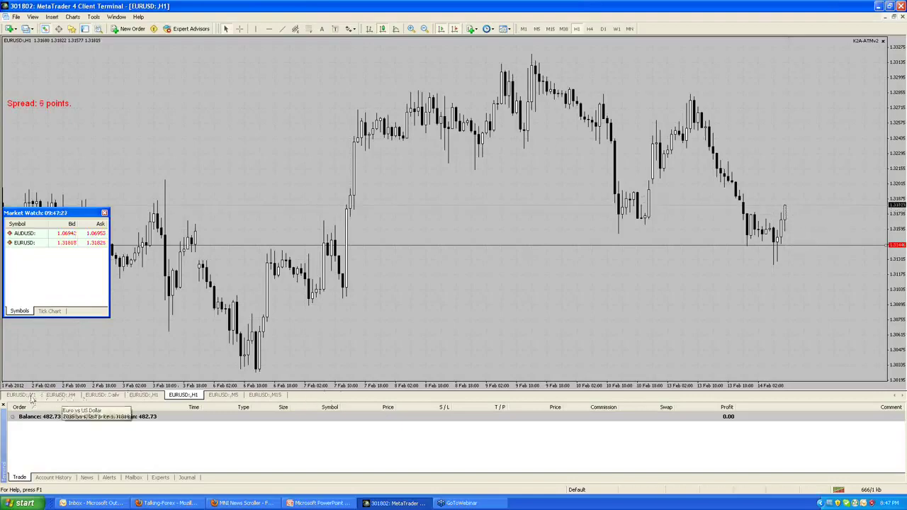
click(36, 395)
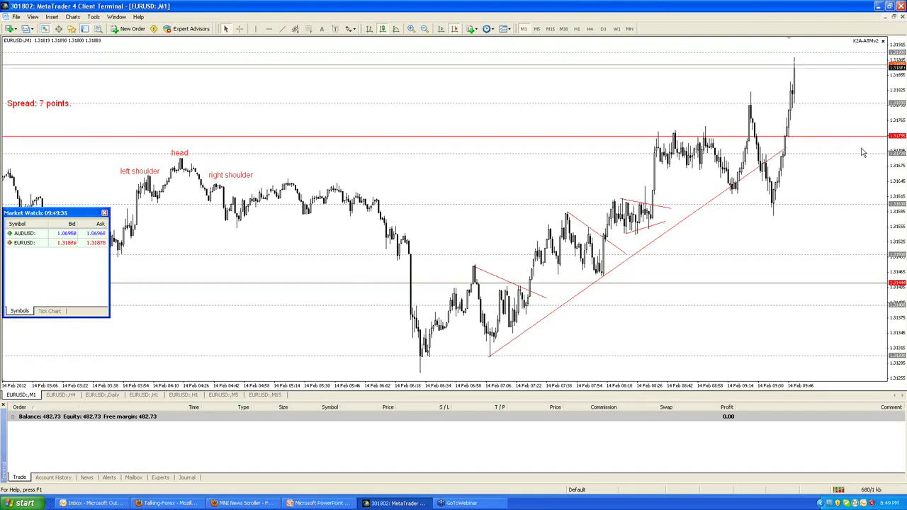
click(183, 394)
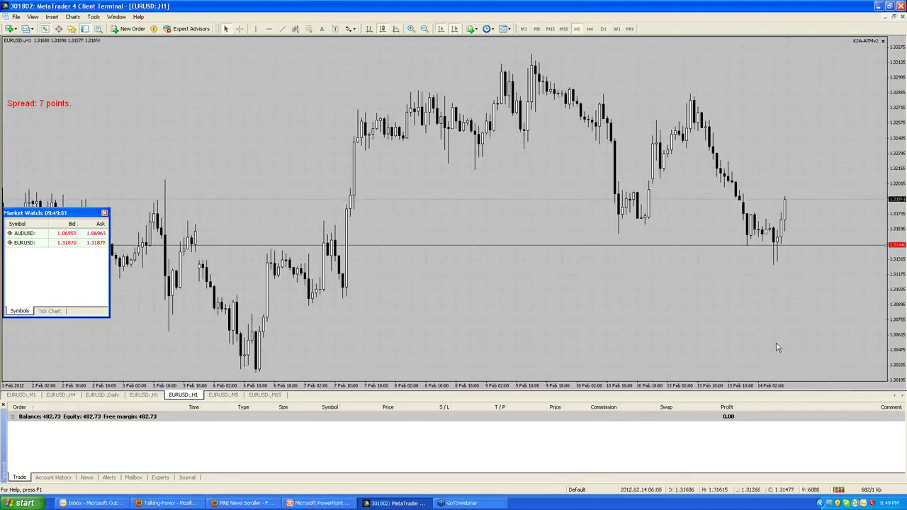
click(885, 16)
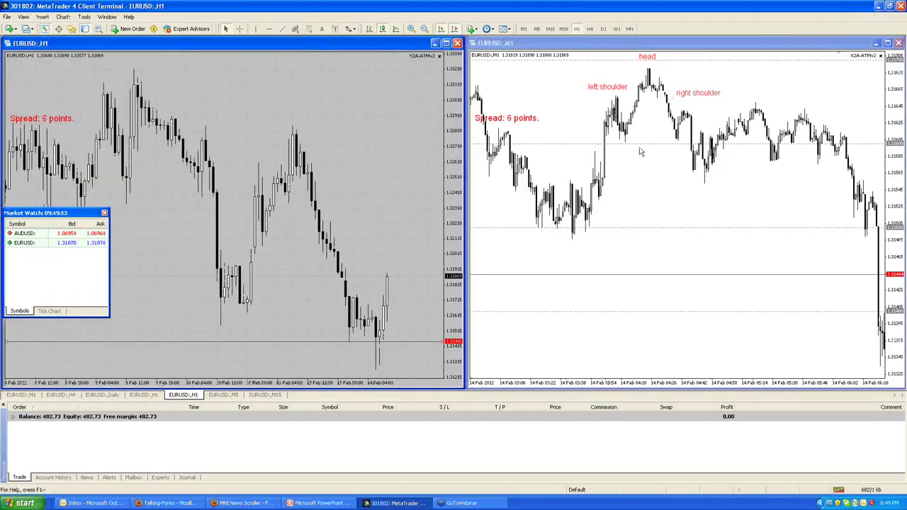
click(892, 35)
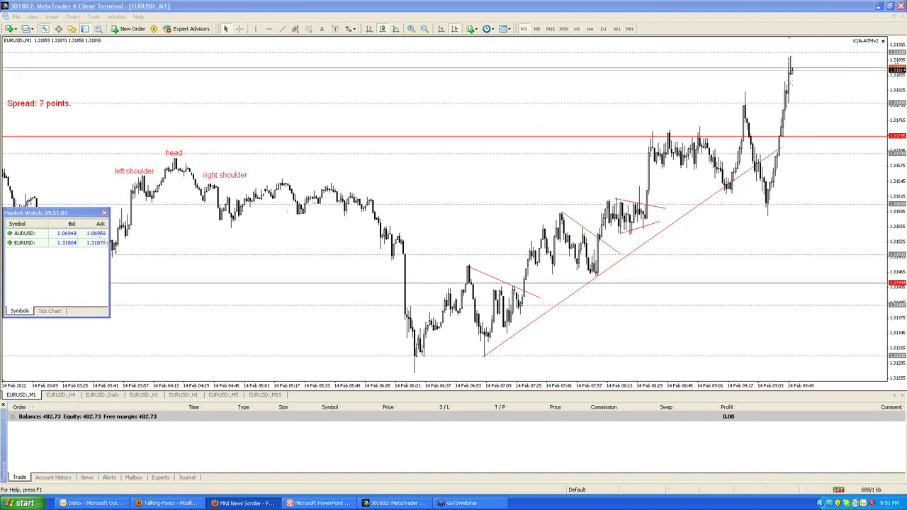
Switch to the MNI News Scroller in Firefox, read the FX Prime headlines and return to the MetaTrader M1 chart.
key(alt+Tab)
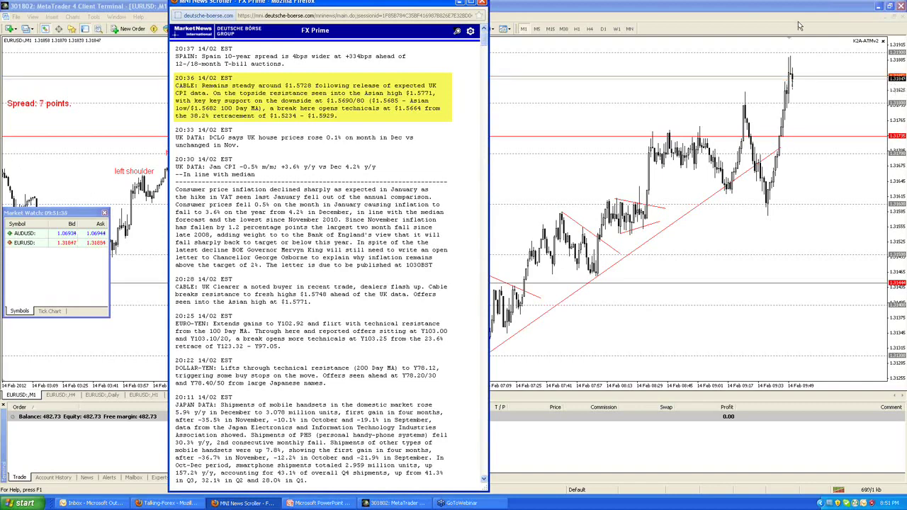
key(alt+Tab)
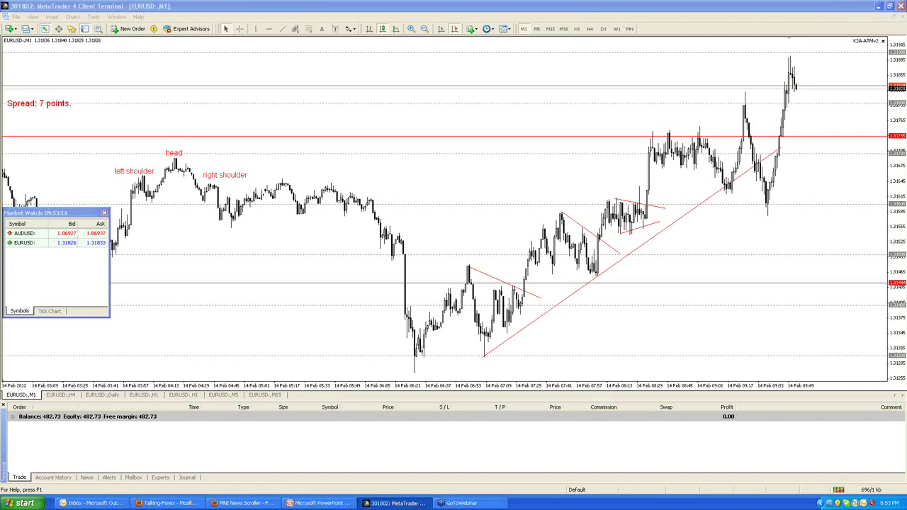
Show the volumes on the EURUSD M1 chart, examine them against the price bars and hide them again.
click(769, 253)
scroll(425, 78, down, 1)
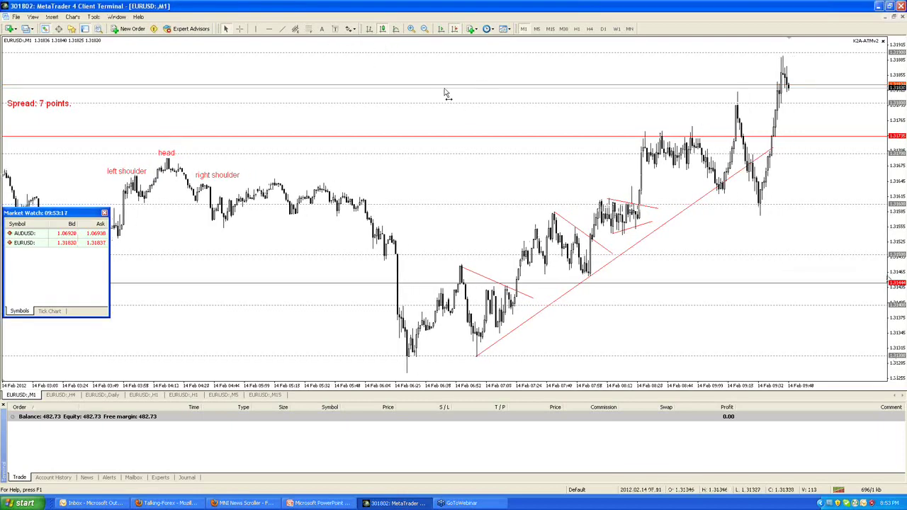
click(472, 29)
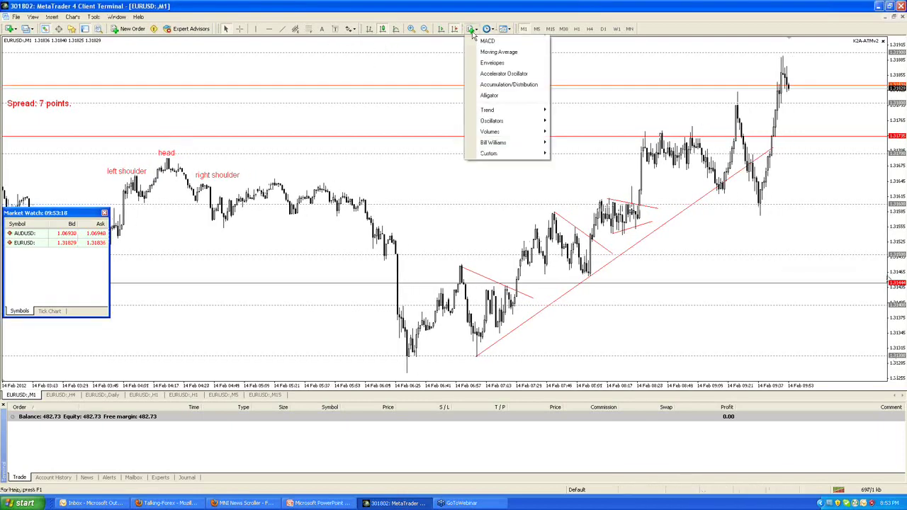
right_click(500, 201)
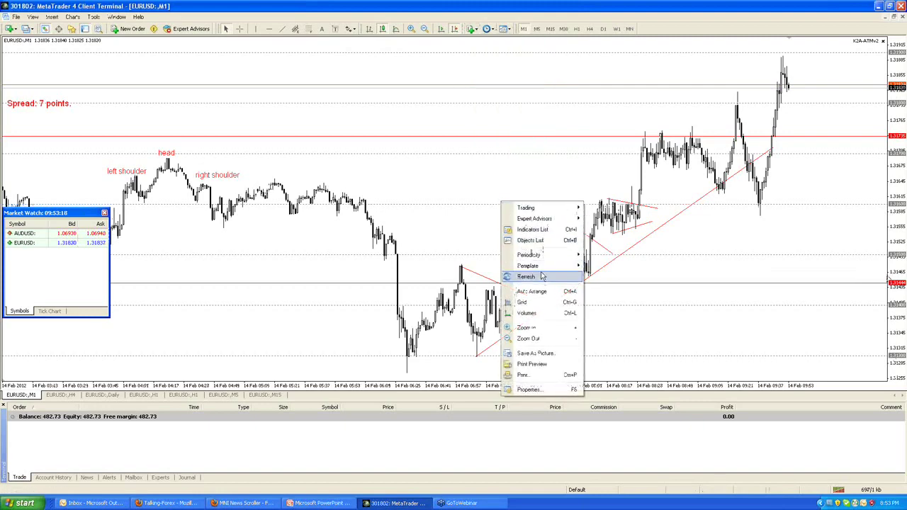
click(562, 319)
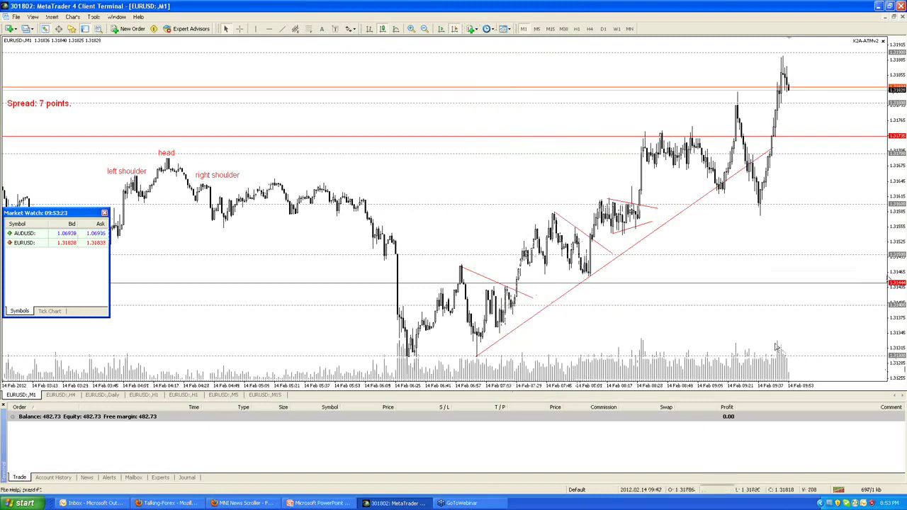
right_click(709, 370)
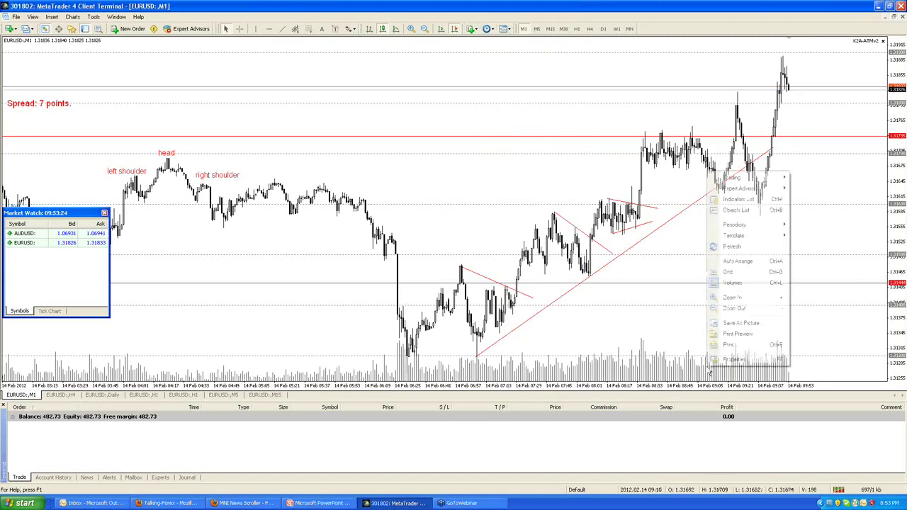
click(744, 284)
Show the volumes on the second EURUSD H1 chart and inspect the most recent bars with the crosshair.
click(183, 395)
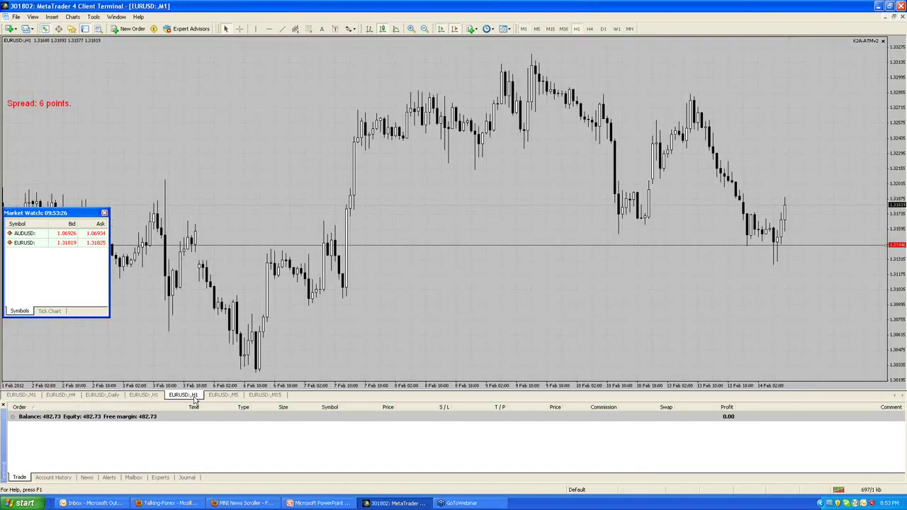
right_click(606, 308)
click(630, 419)
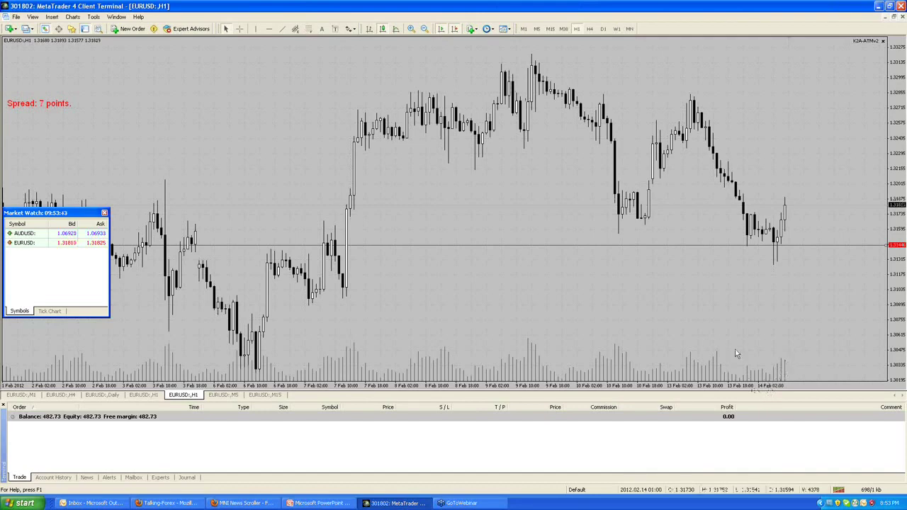
click(240, 29)
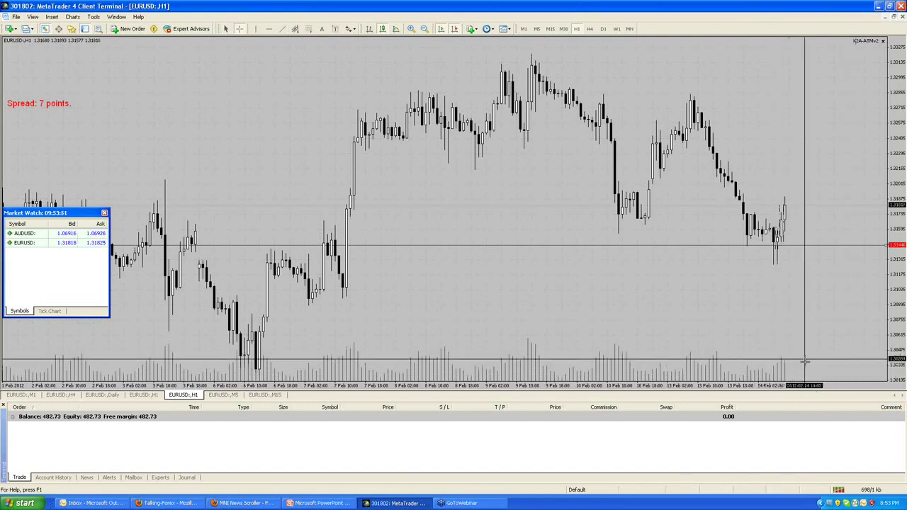
key(Escape)
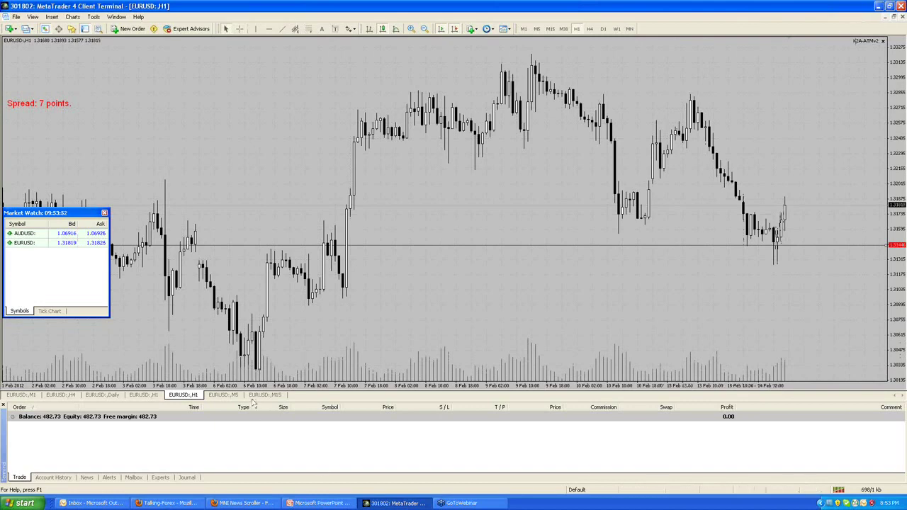
Return to the EURUSD M1 chart and switch to the MNI News Scroller in Firefox.
click(27, 396)
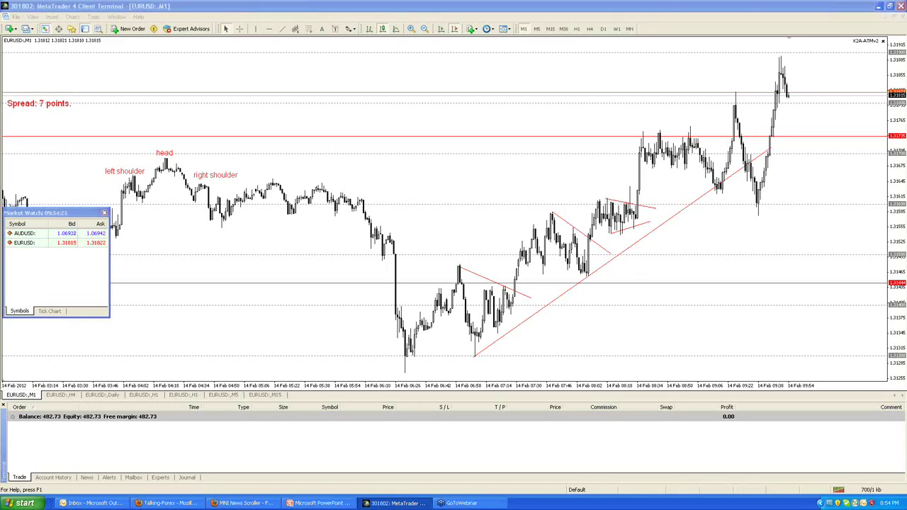
click(249, 503)
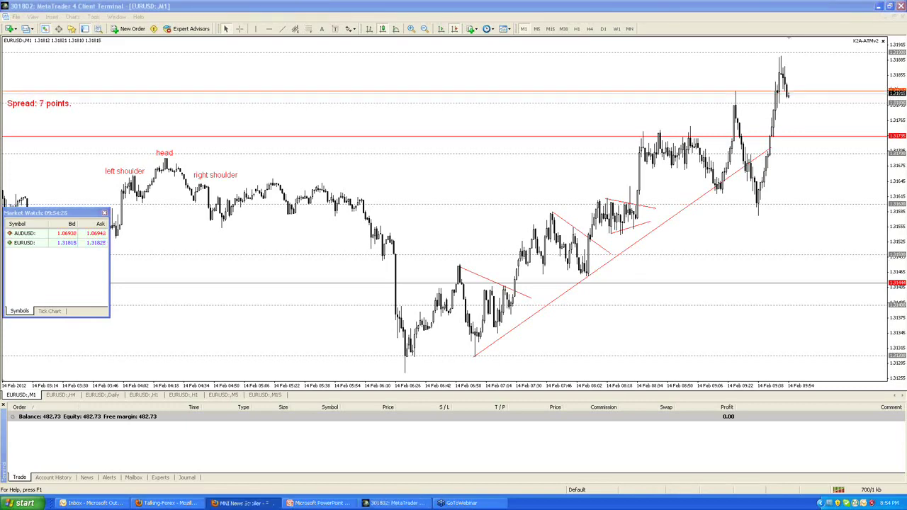